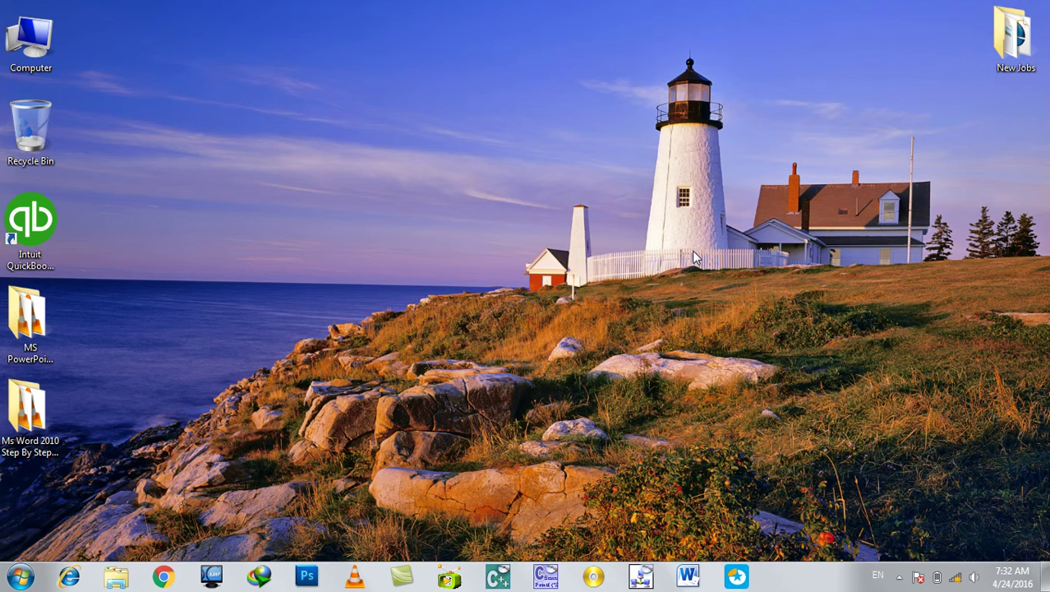
- Launch PowerPoint 2010 from the Run box with 'Powerpnt'
key("super+r")
type("Powerpnt")
key("Return")
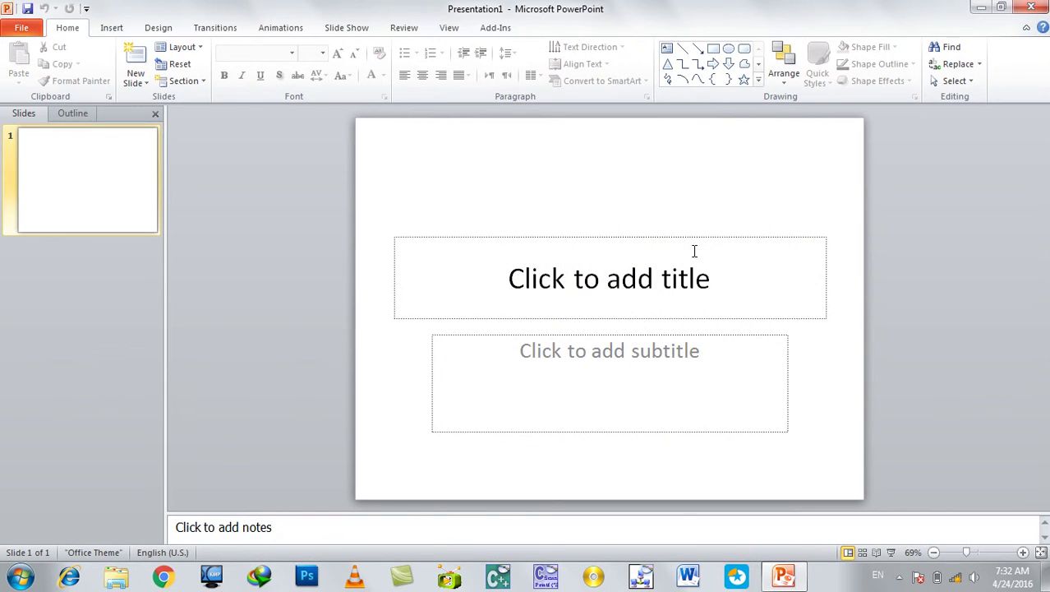
- Look over the Animations and Slide Show tabs, then show the Recent presentations list
left_click(285, 32)
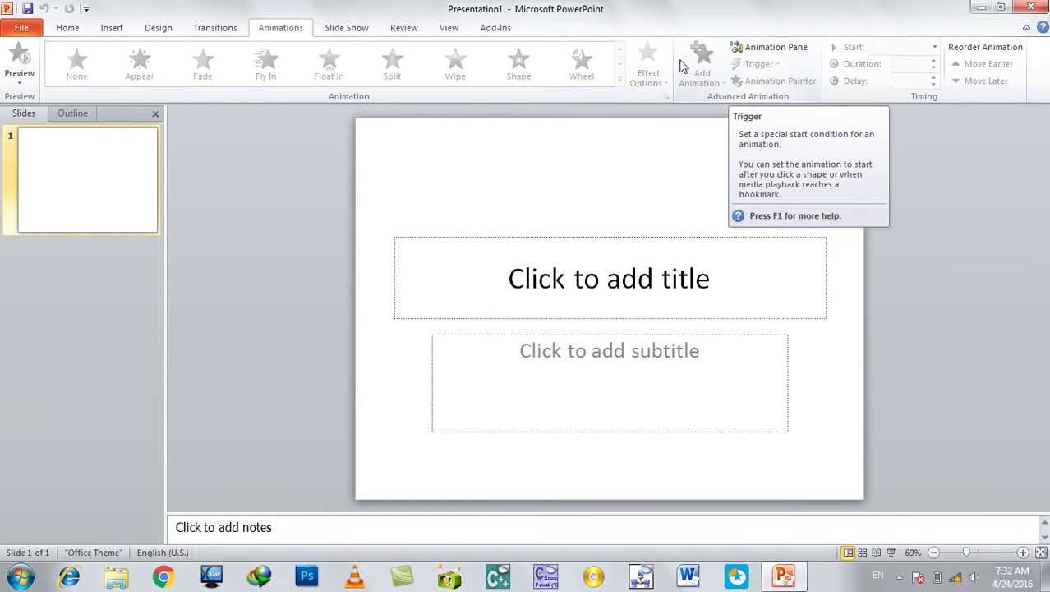
left_click(335, 28)
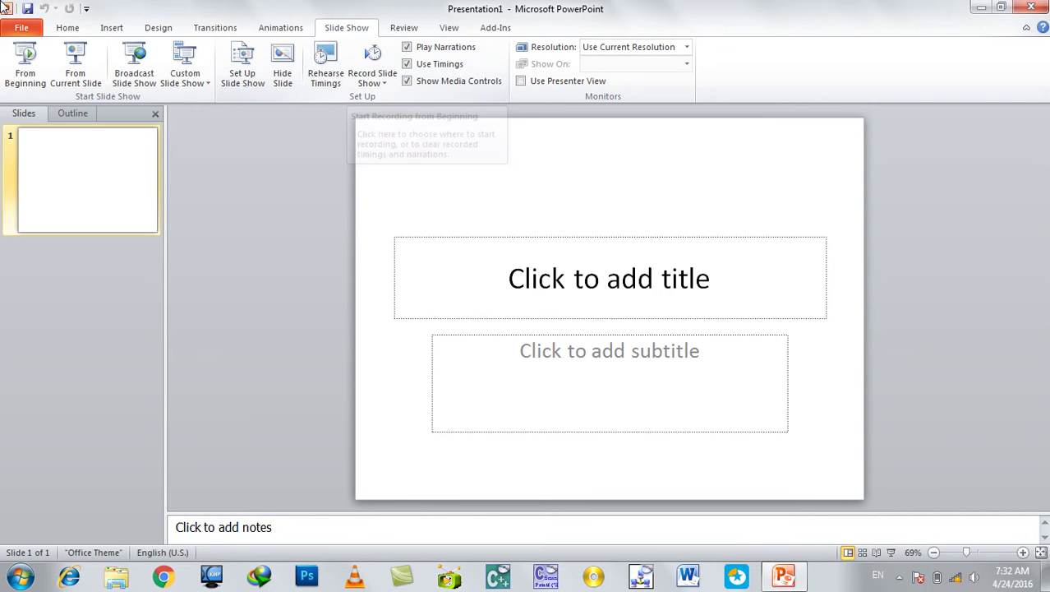
left_click(16, 28)
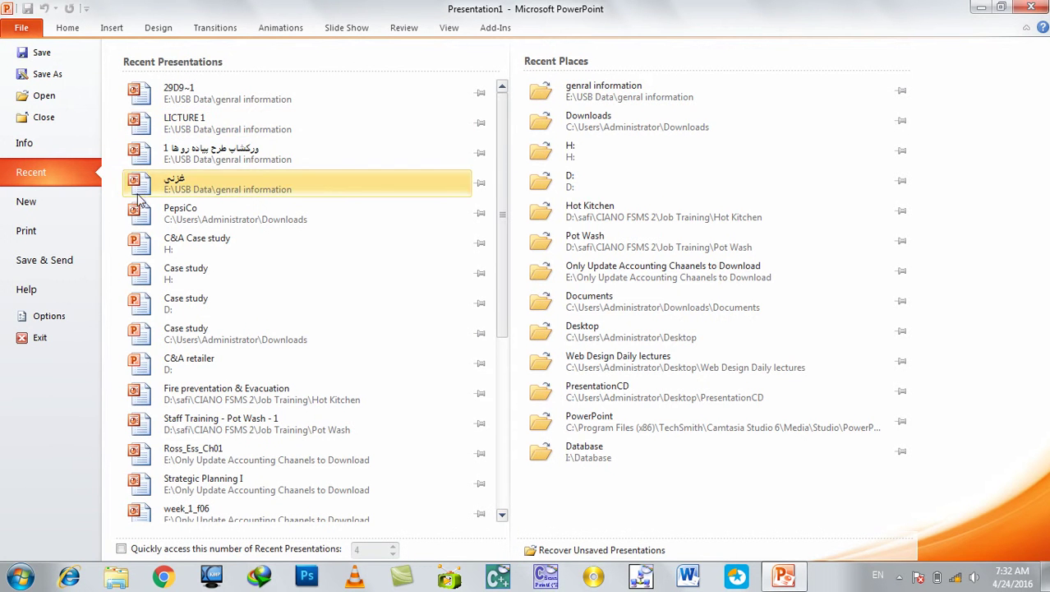
- Open the PepsiCo presentation, view the Objectives slide, then return to the title slide
left_click(161, 207)
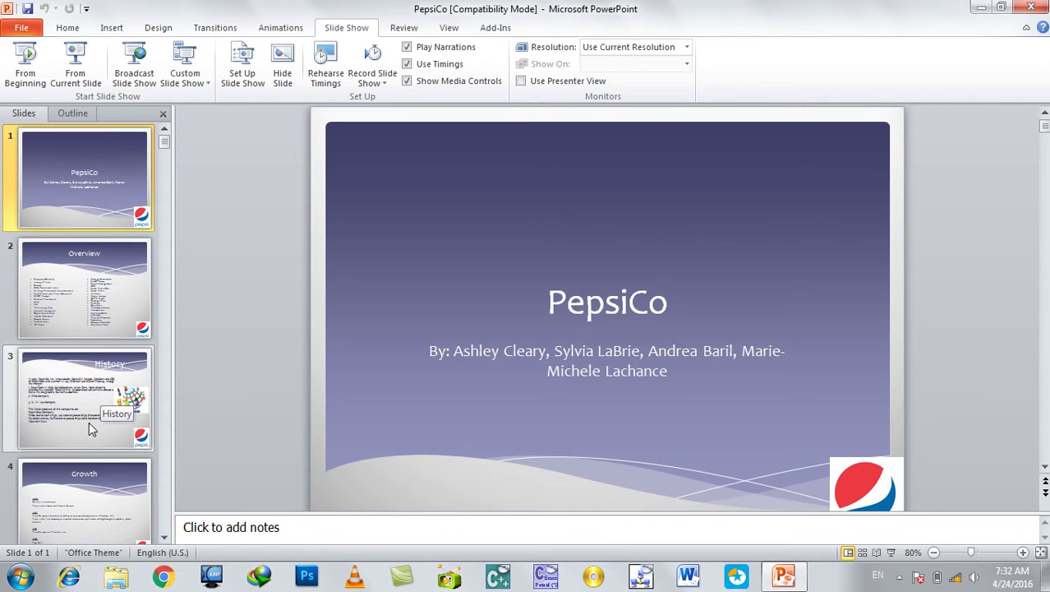
left_click(90, 473)
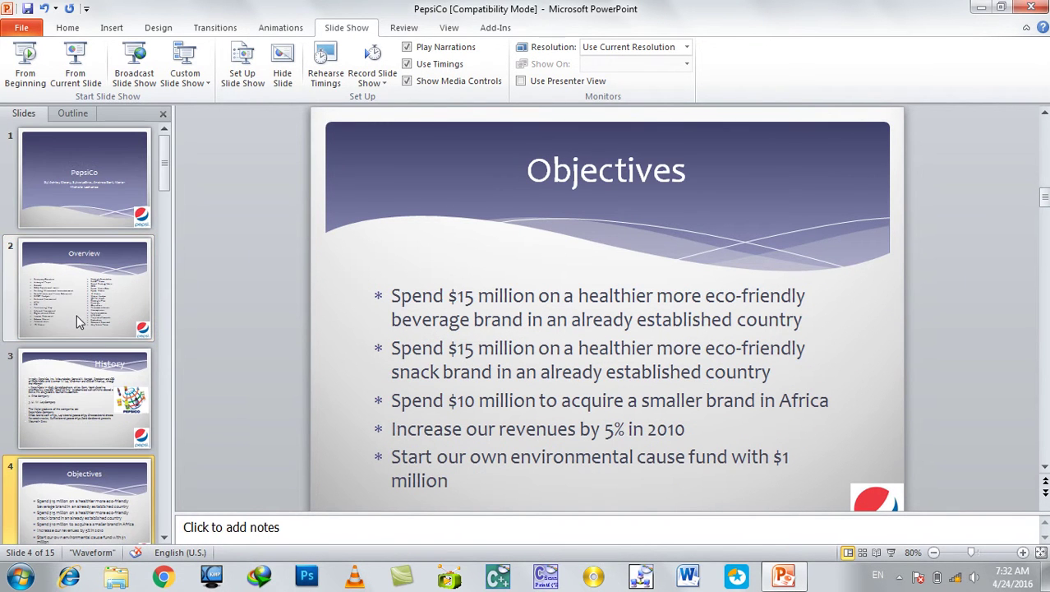
left_click(70, 161)
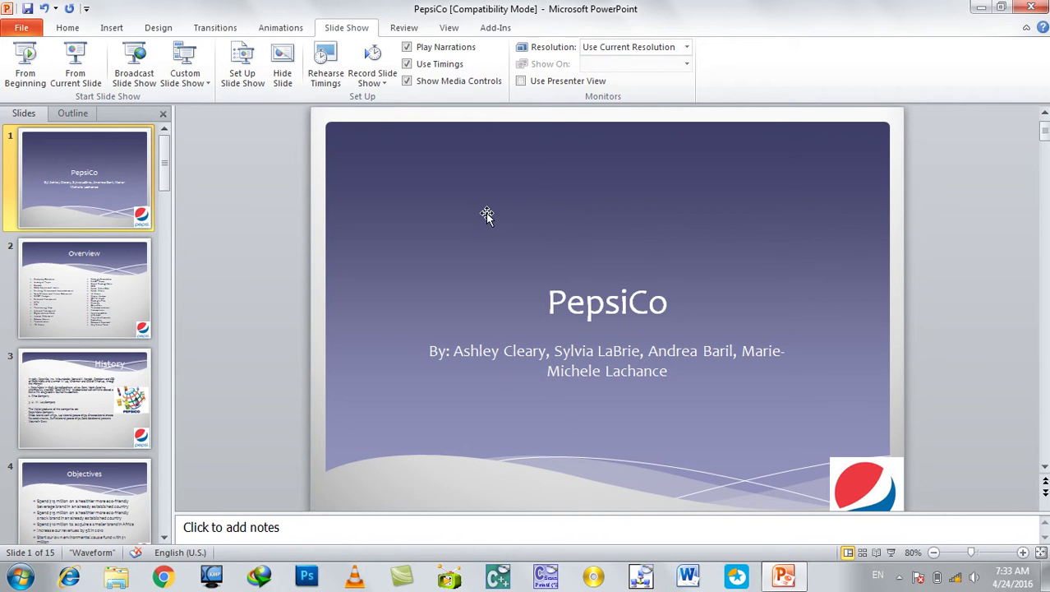
- Play the slide show from the beginning, advancing two slides before ending it
key("F5")
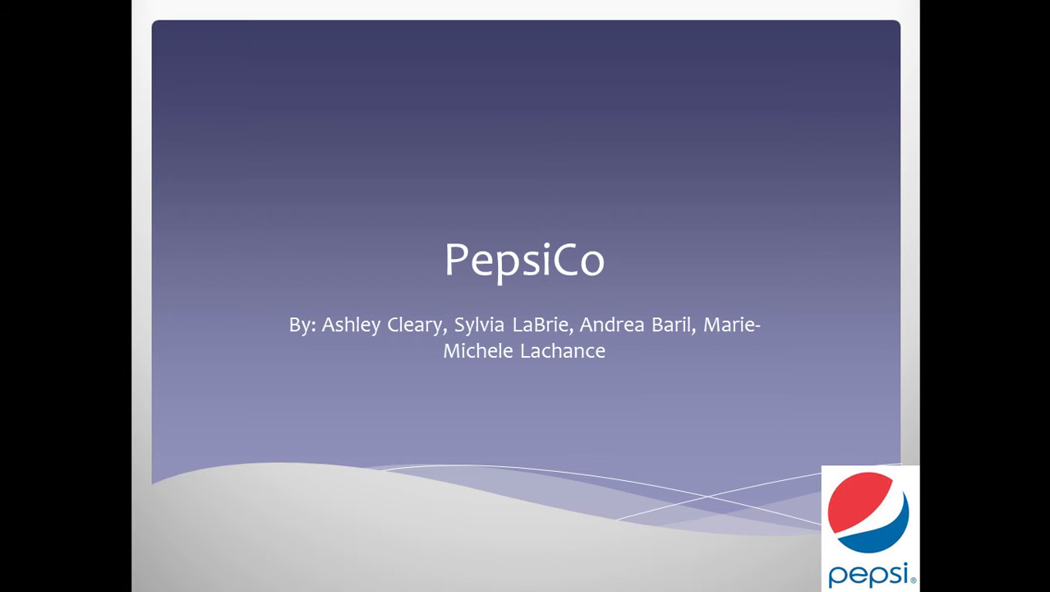
key("Escape")
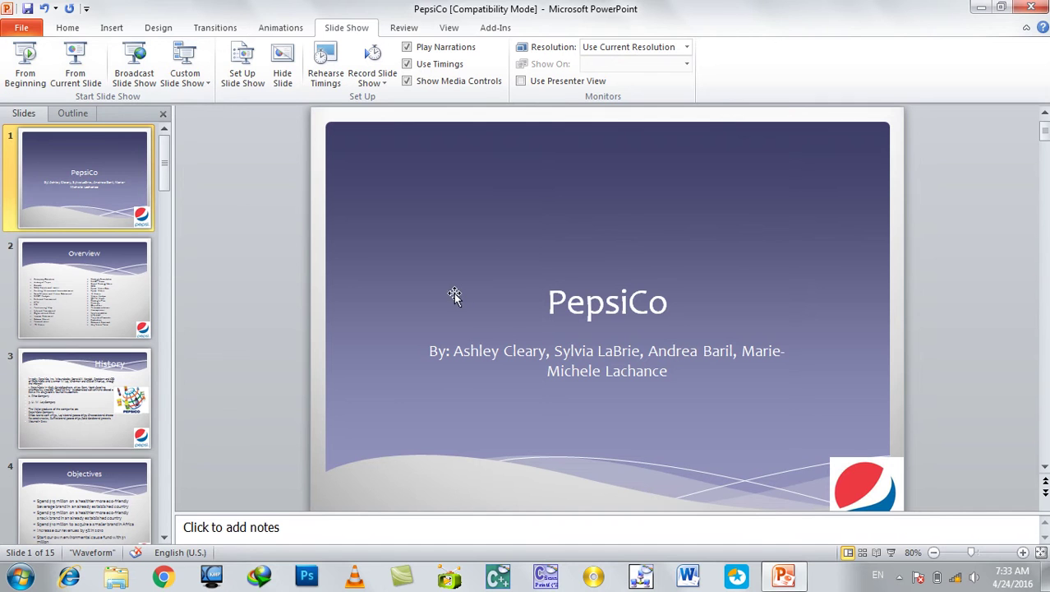
left_click(94, 514)
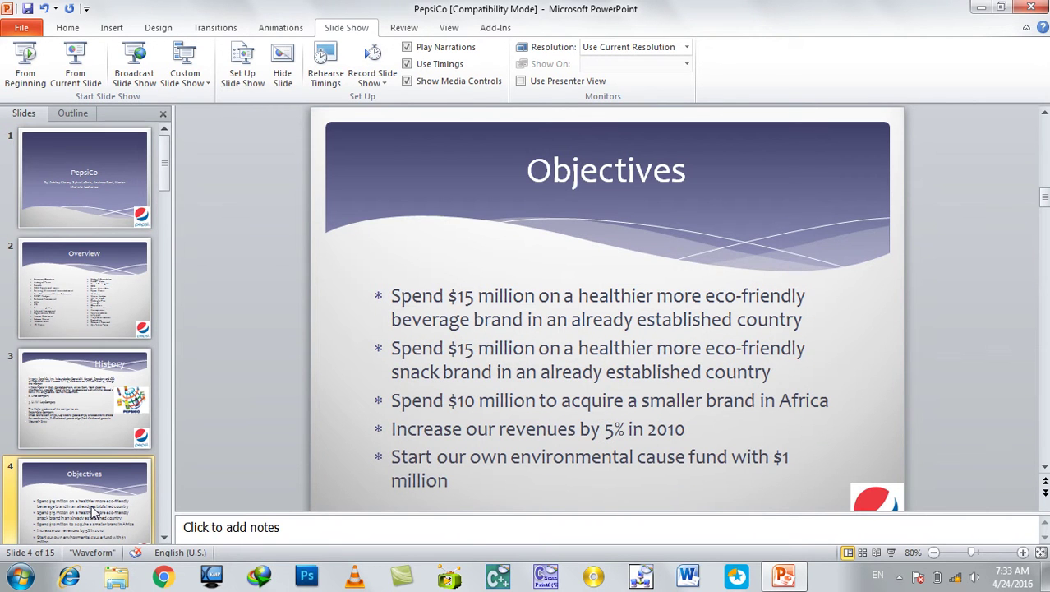
left_click(12, 76)
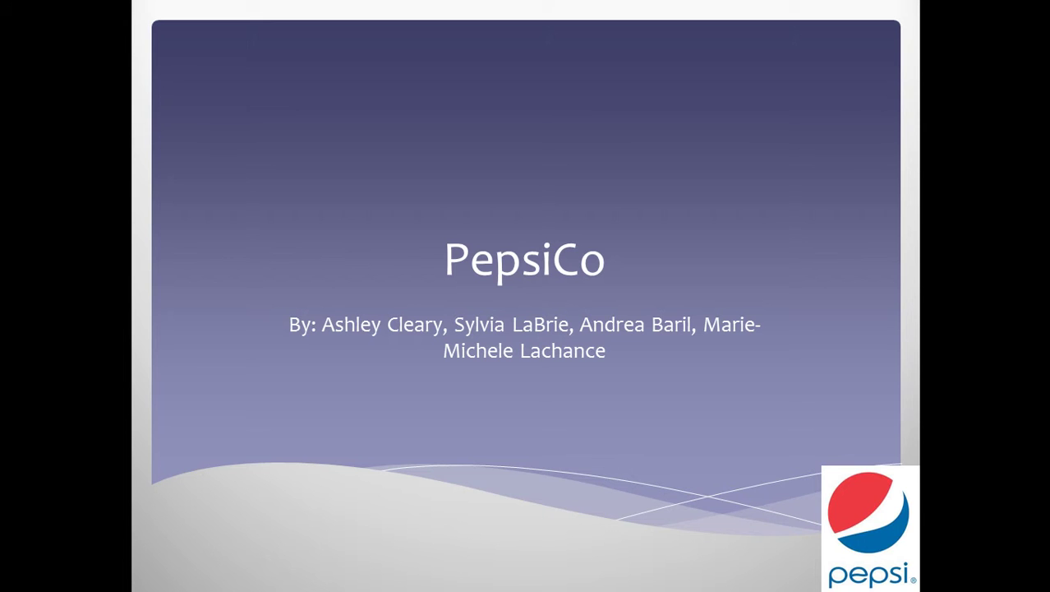
key("Right")
key("Right")
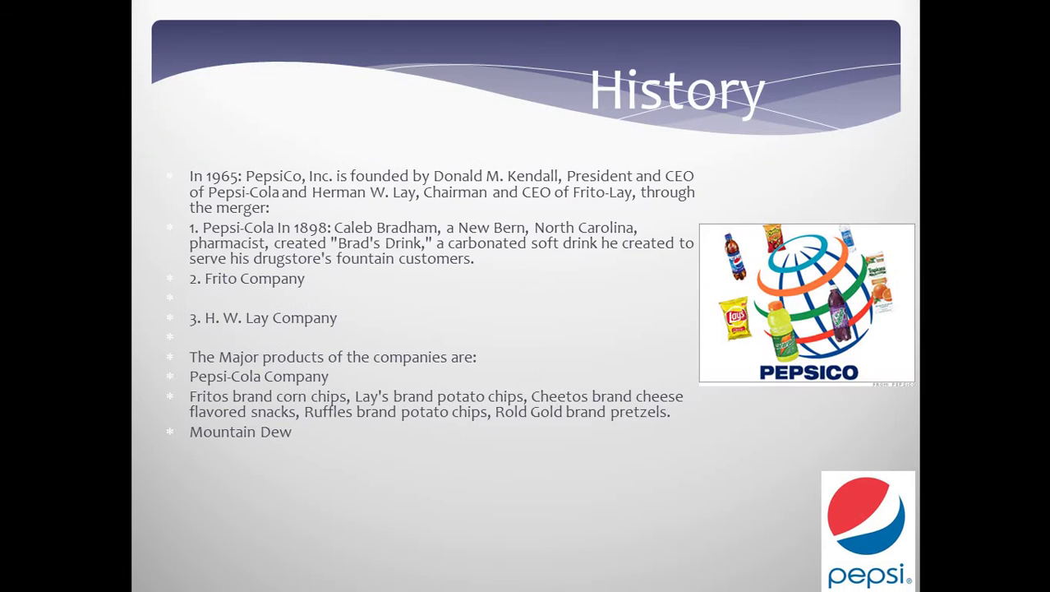
key("Right")
key("Right")
key("Escape")
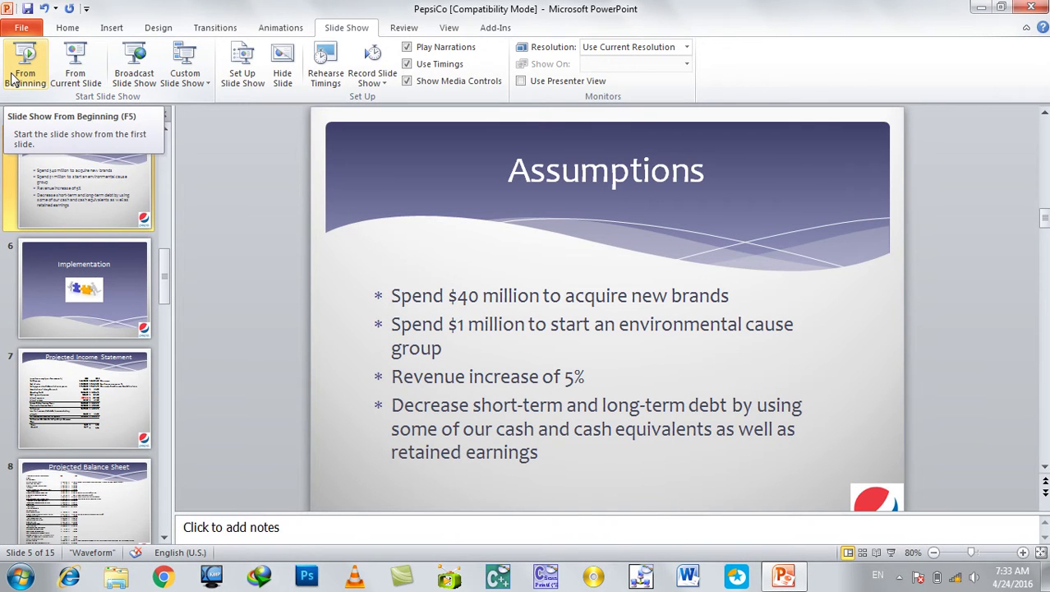
- Replay the show from the beginning and end it at the Implementation slide
left_click(12, 77)
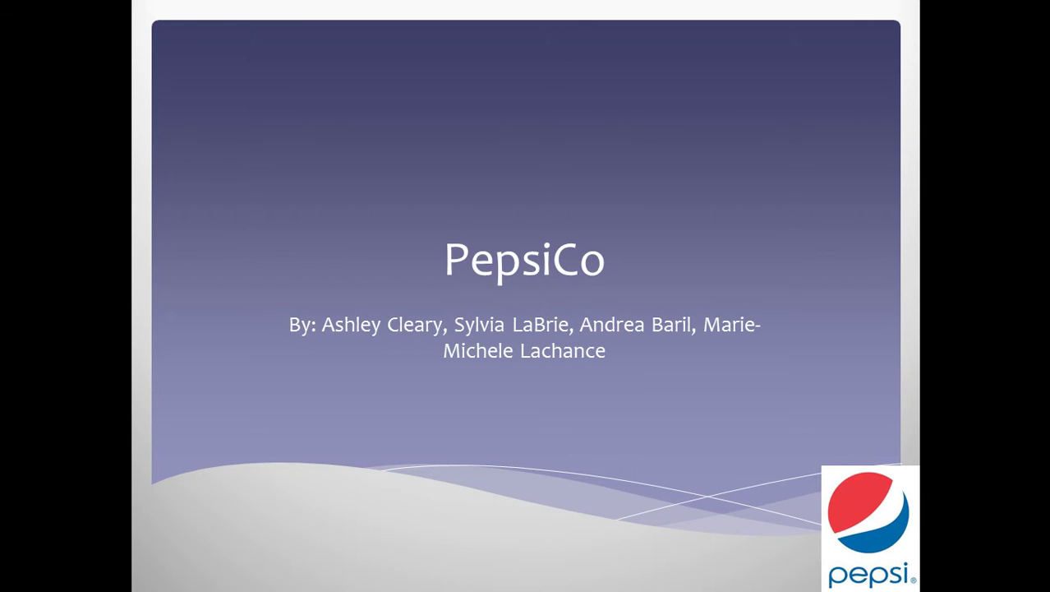
key("Right")
key("Right")
key("Right")
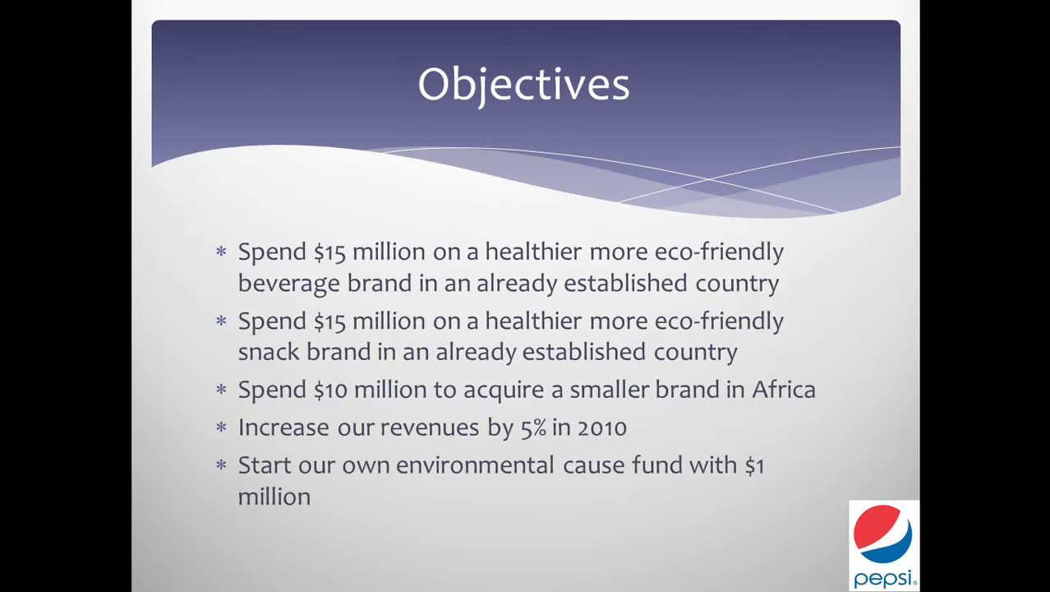
key("Right")
key("Right")
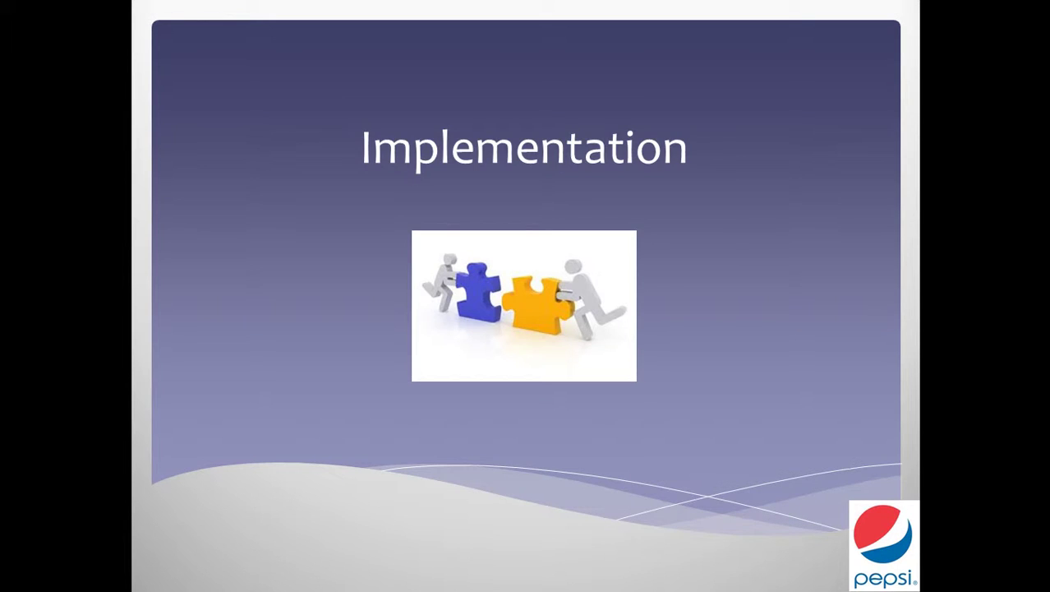
key("Escape")
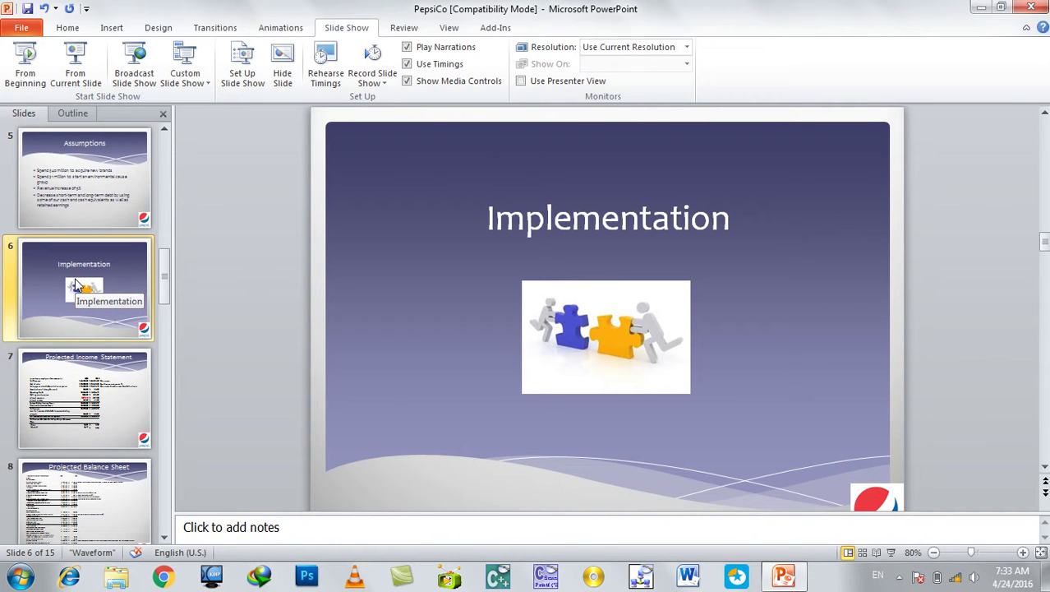
- Play the show twice starting from the current Implementation slide
left_click(75, 67)
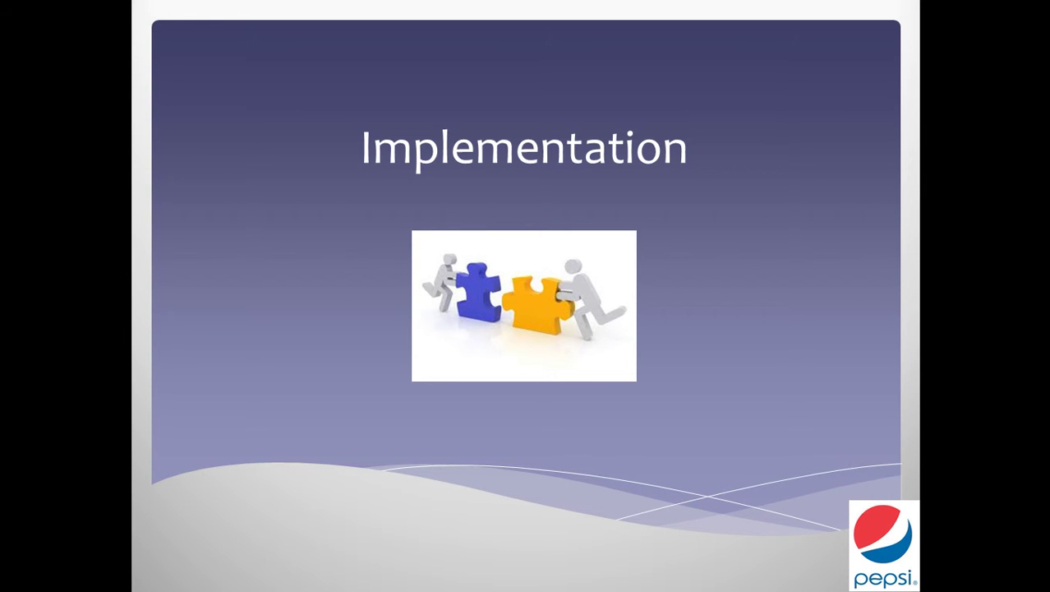
key("Escape")
key("shift+F5")
key("Escape")
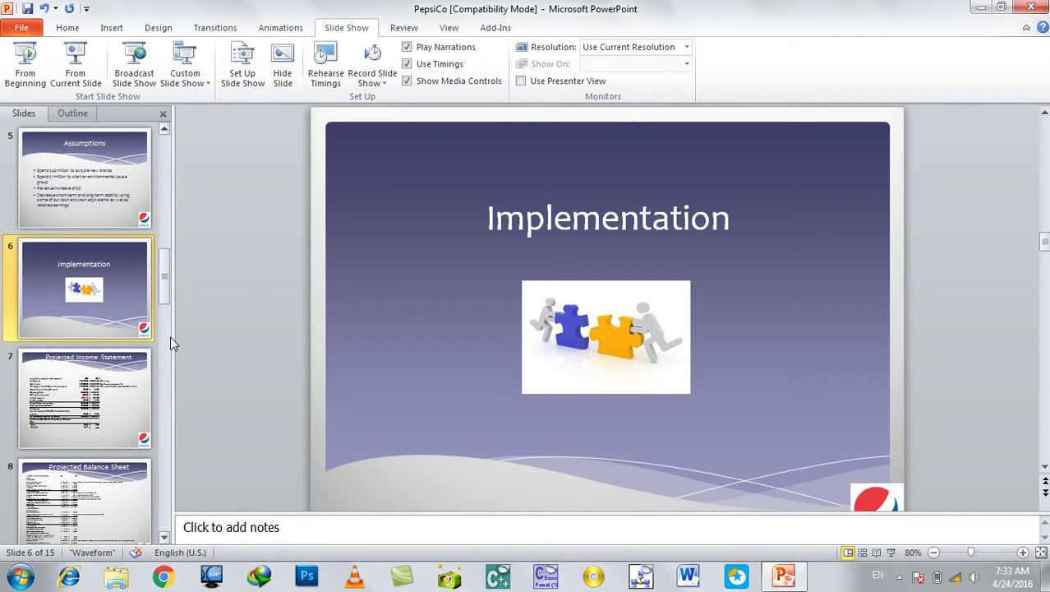
- Cancel the Broadcast Slide Show setup, check Custom Slide Show, then go to Assumptions
left_click(134, 65)
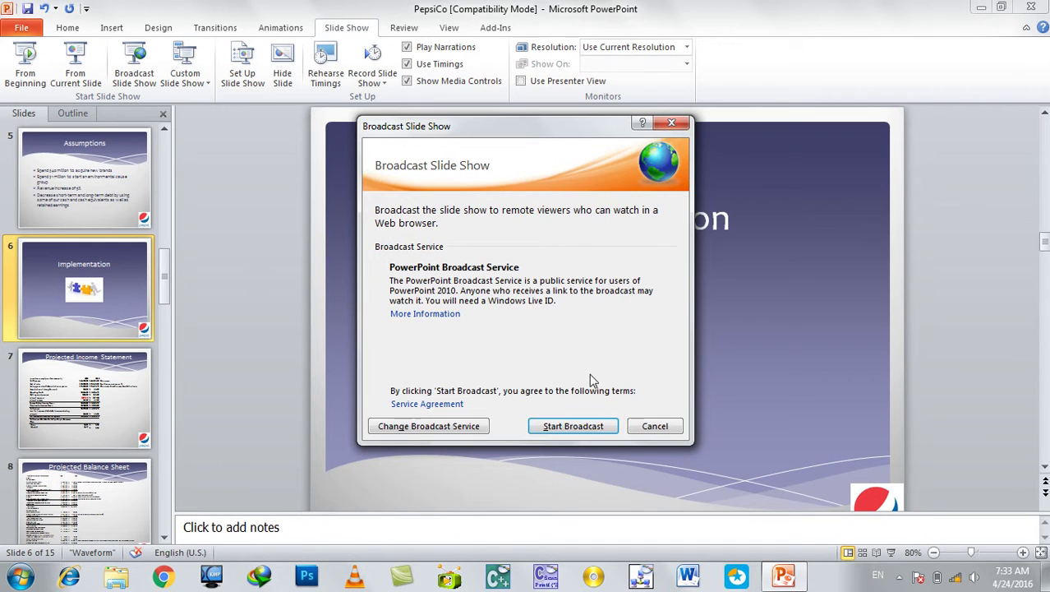
left_click(679, 426)
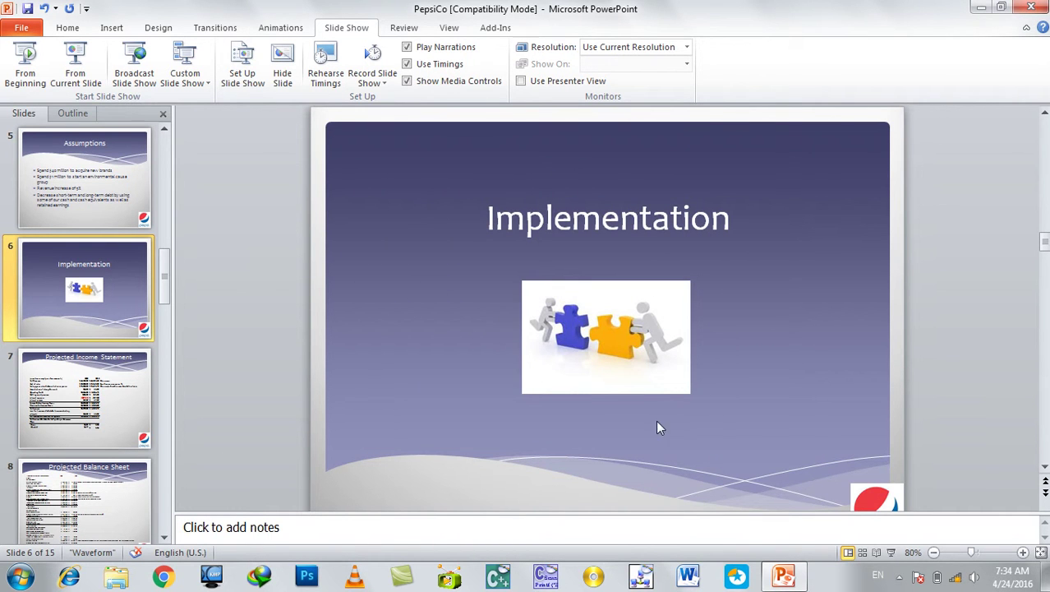
left_click(192, 76)
left_click(198, 82)
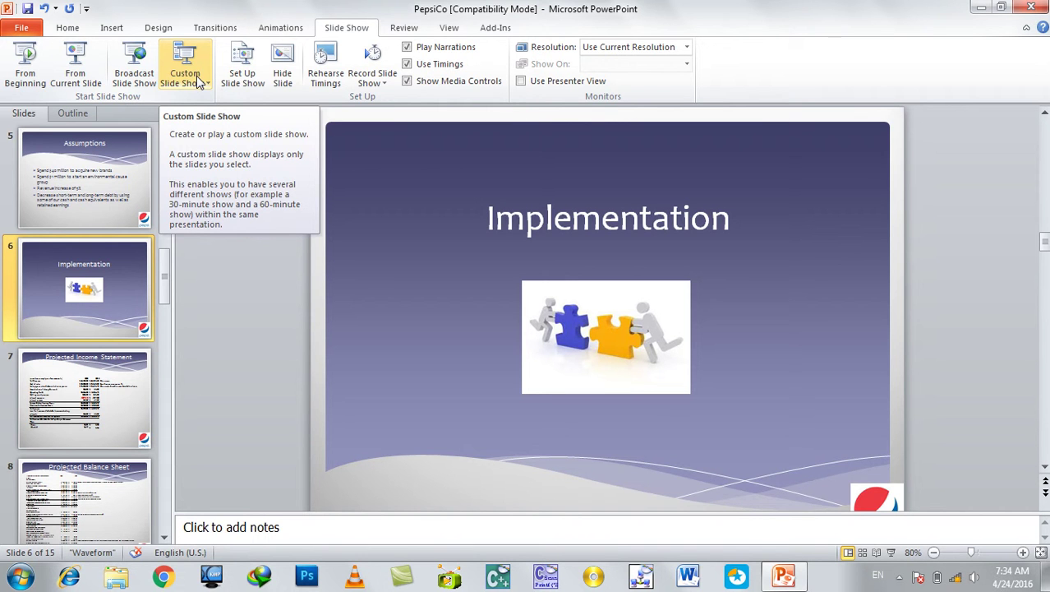
left_click(111, 151)
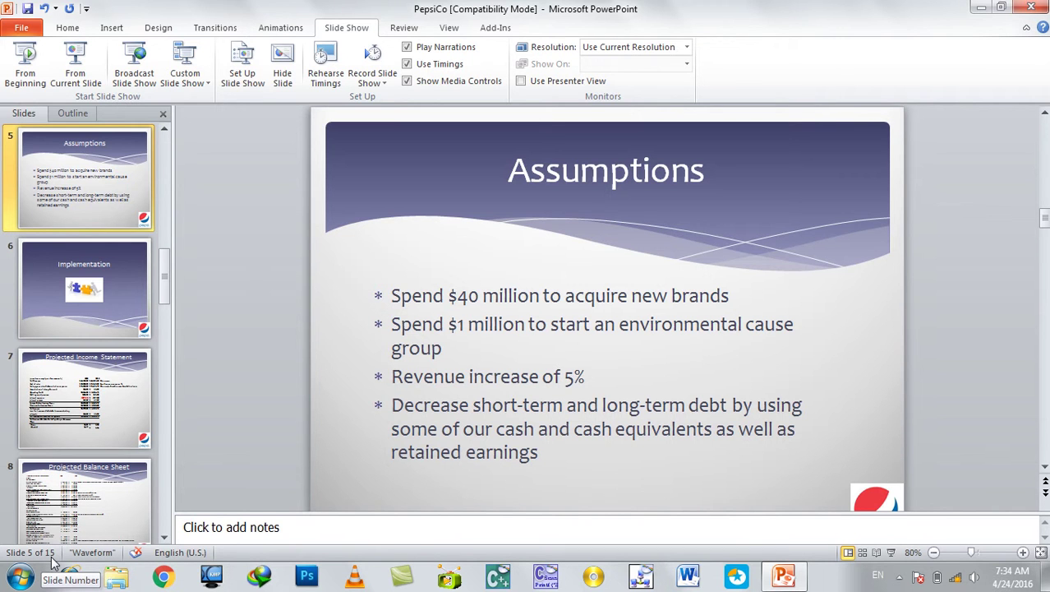
- Start a new custom show and add History, Objectives and Assumptions to it
left_click(197, 80)
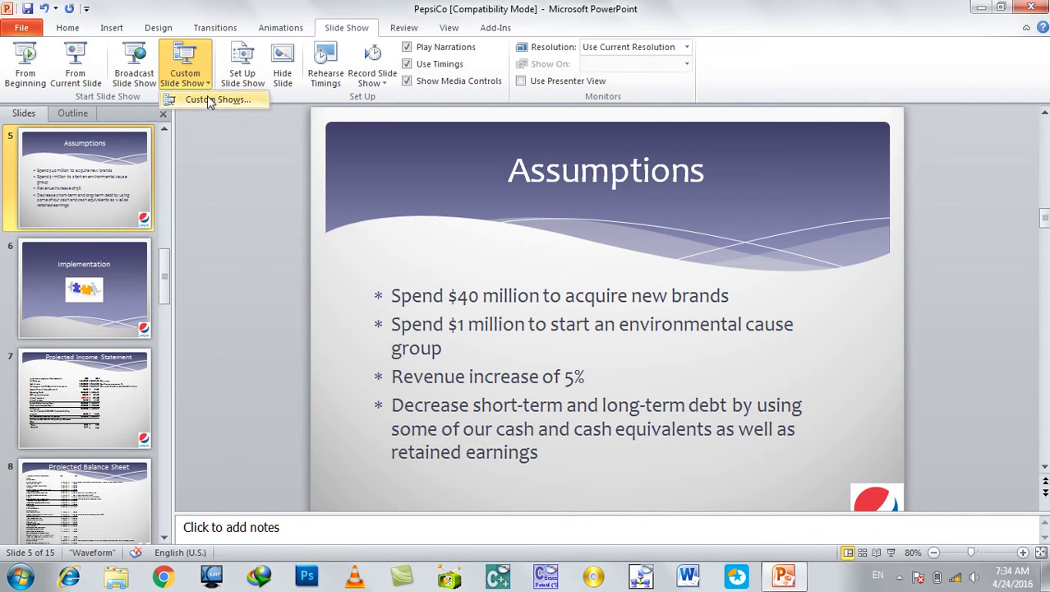
left_click(207, 98)
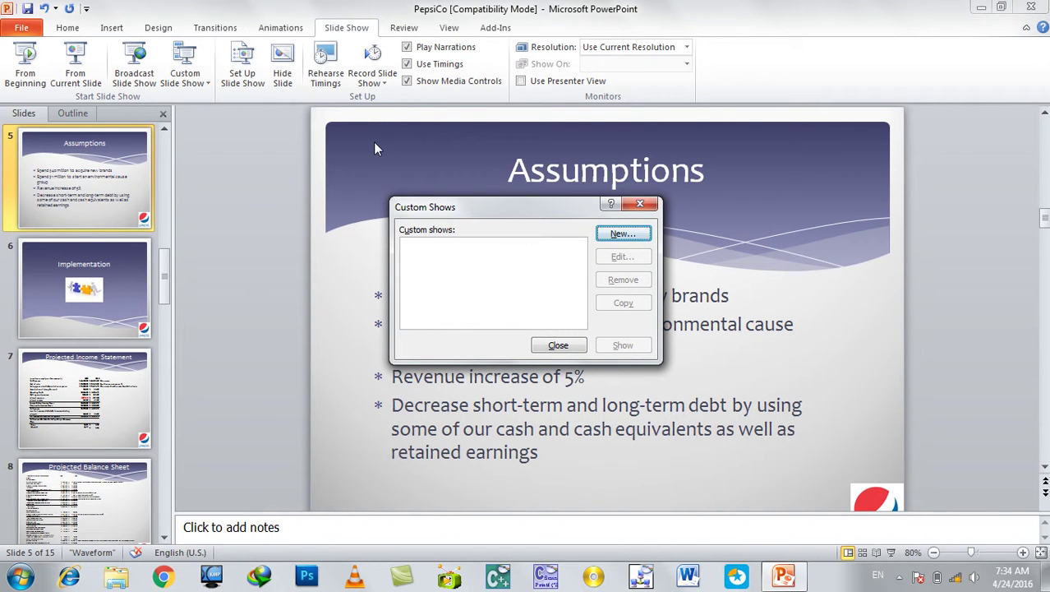
left_click(605, 233)
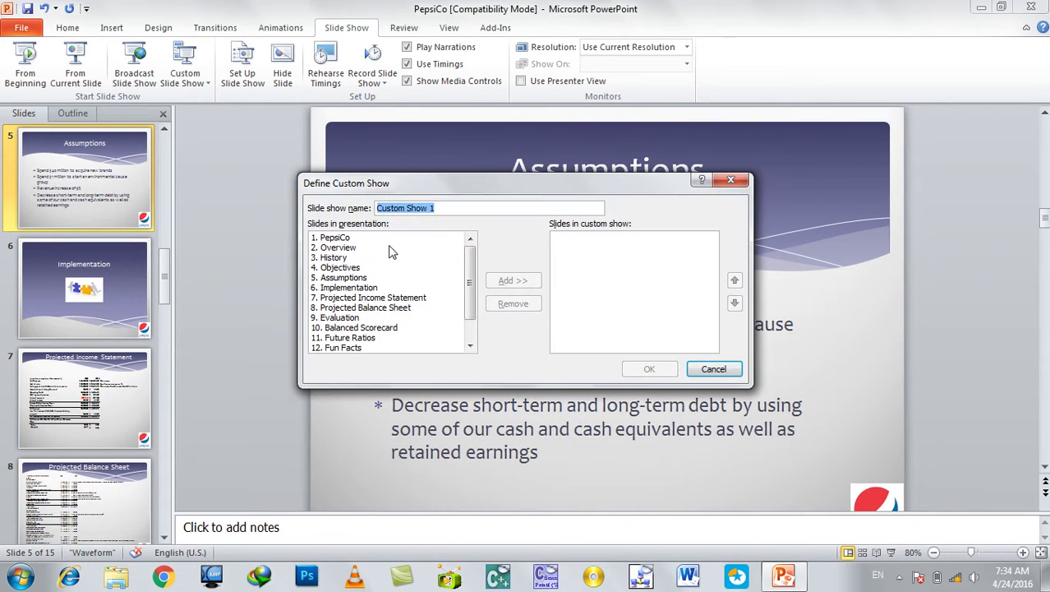
left_click(351, 239)
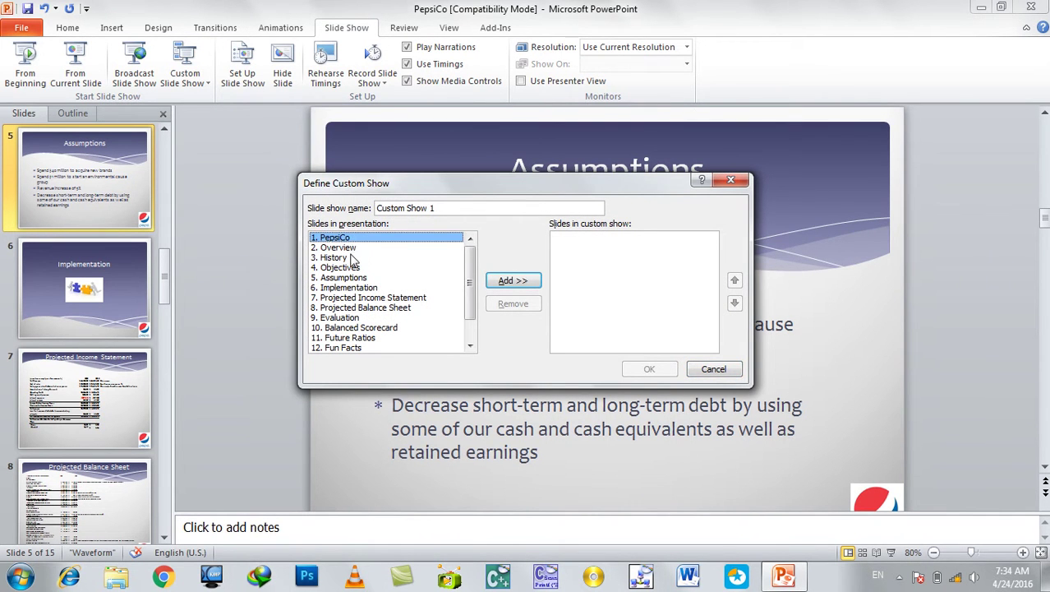
left_click(349, 258)
left_click(504, 281)
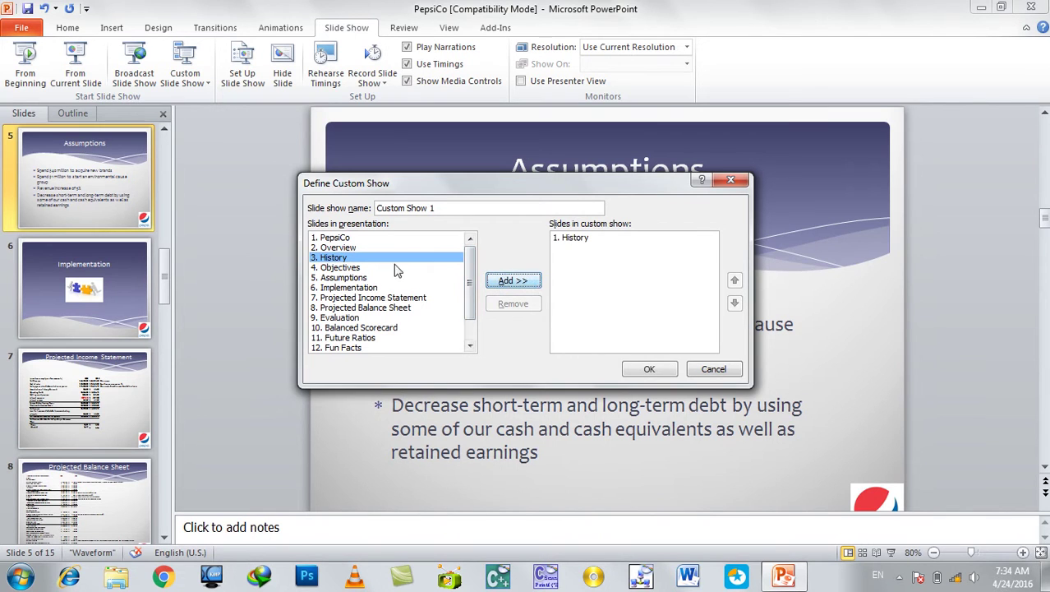
left_click(351, 267)
left_click(511, 281)
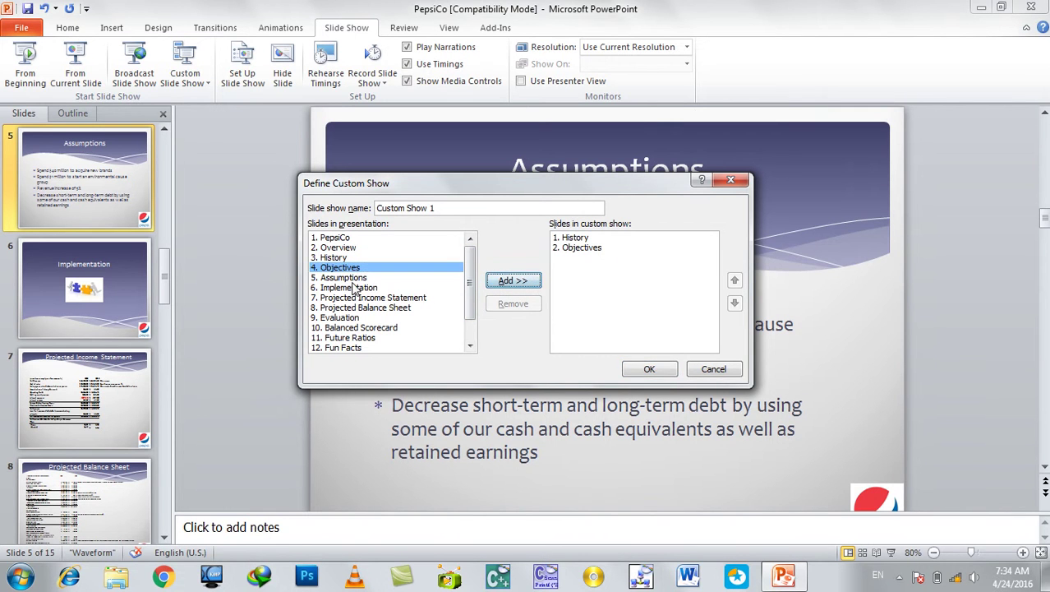
left_click(353, 279)
left_click(508, 282)
- Add Implementation and Projected Income Statement, and name the show 'My Custome Show'
left_click(382, 289)
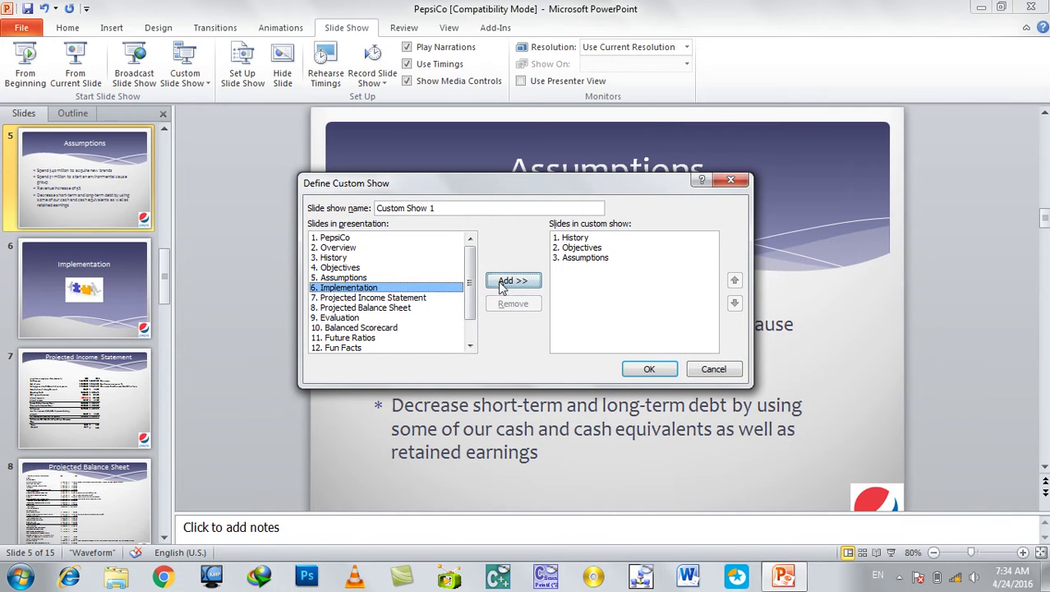
left_click(511, 281)
left_click(413, 299)
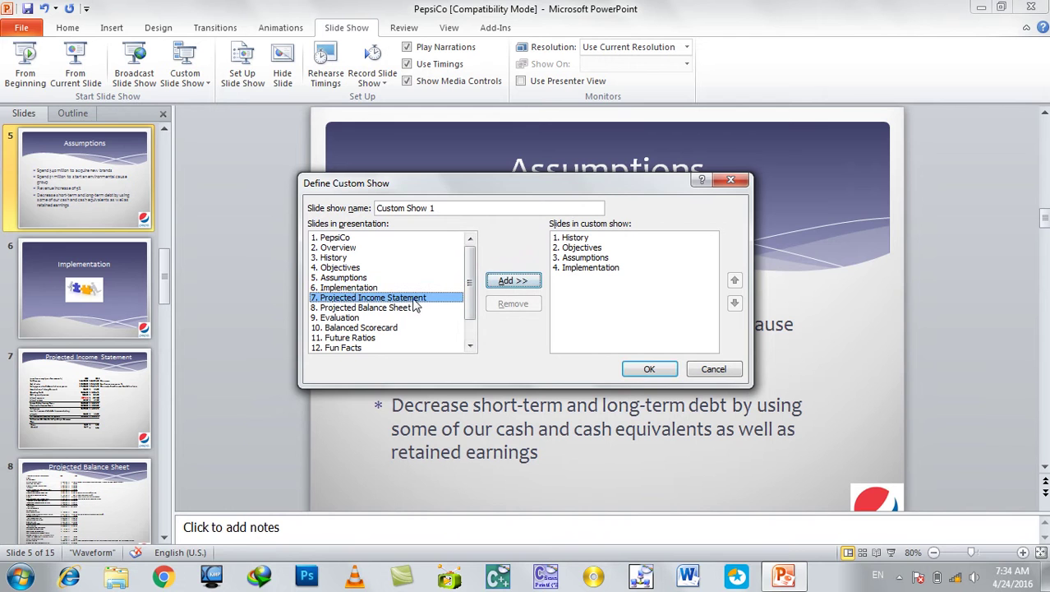
left_click(503, 282)
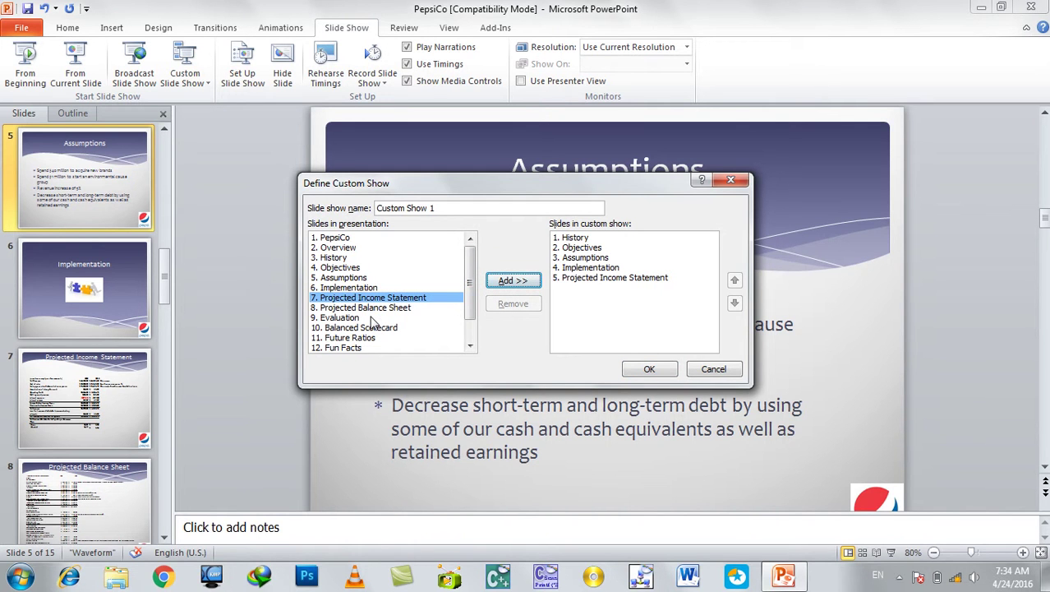
triple_click(440, 210)
type("My Custome")
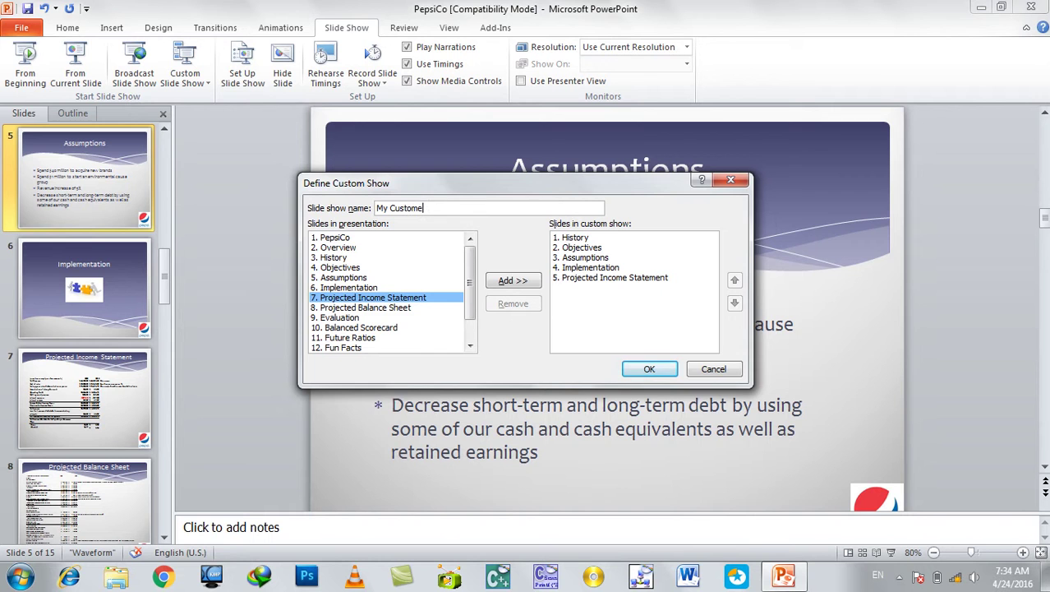
type(" Show")
- Save the custom show and play it through its slides
left_click(647, 369)
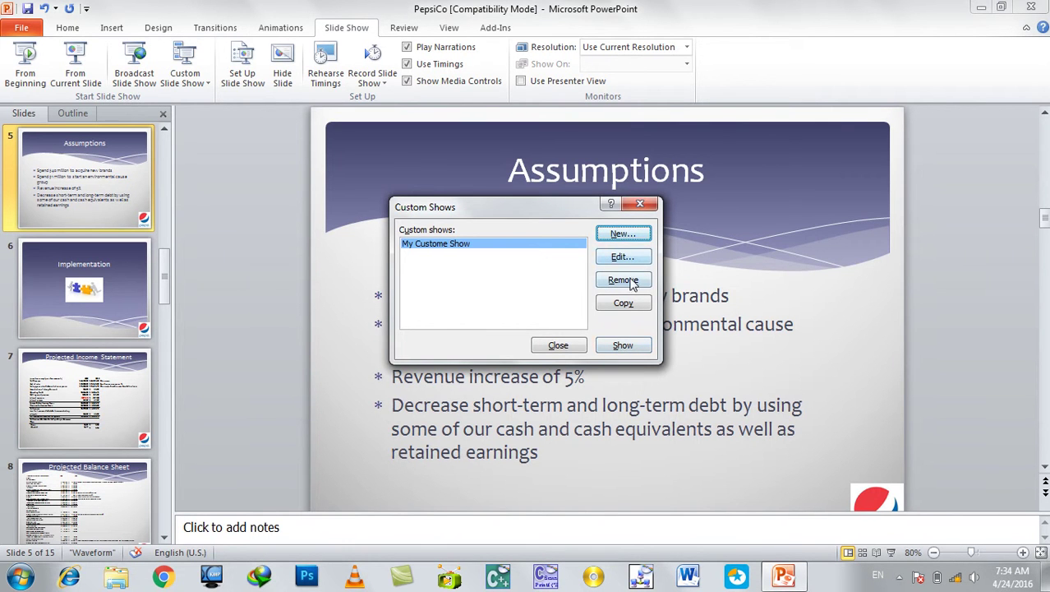
left_click(629, 349)
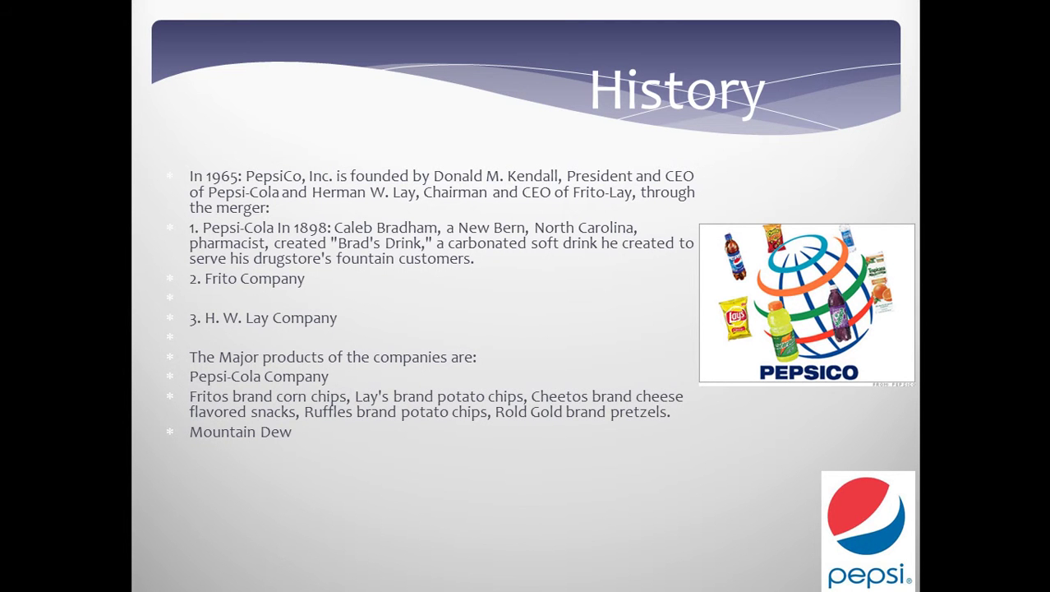
key("Right")
key("Right")
key("Right")
key("Right")
key("Right")
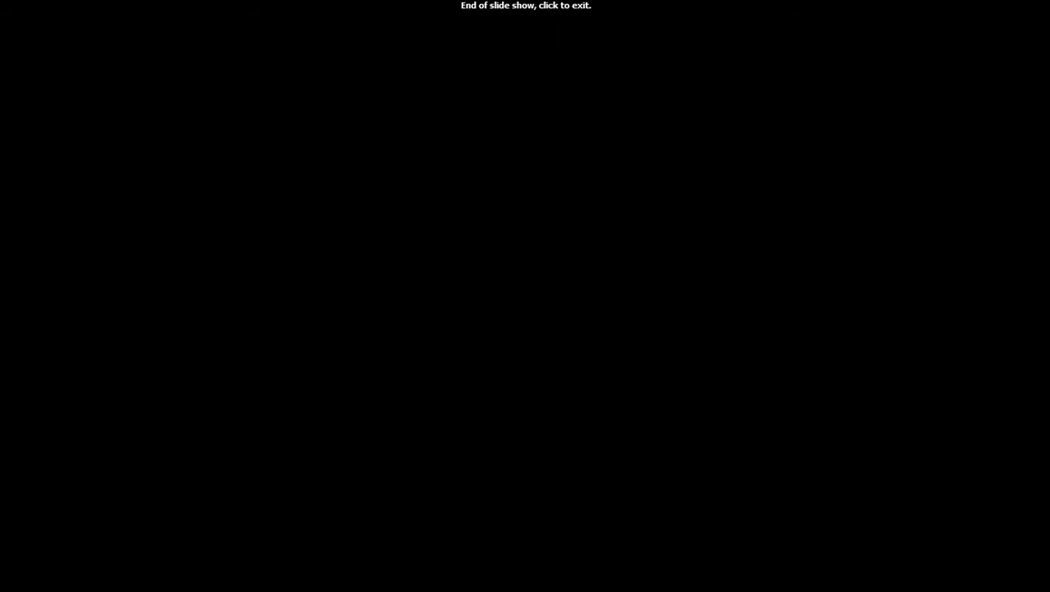
key("Right")
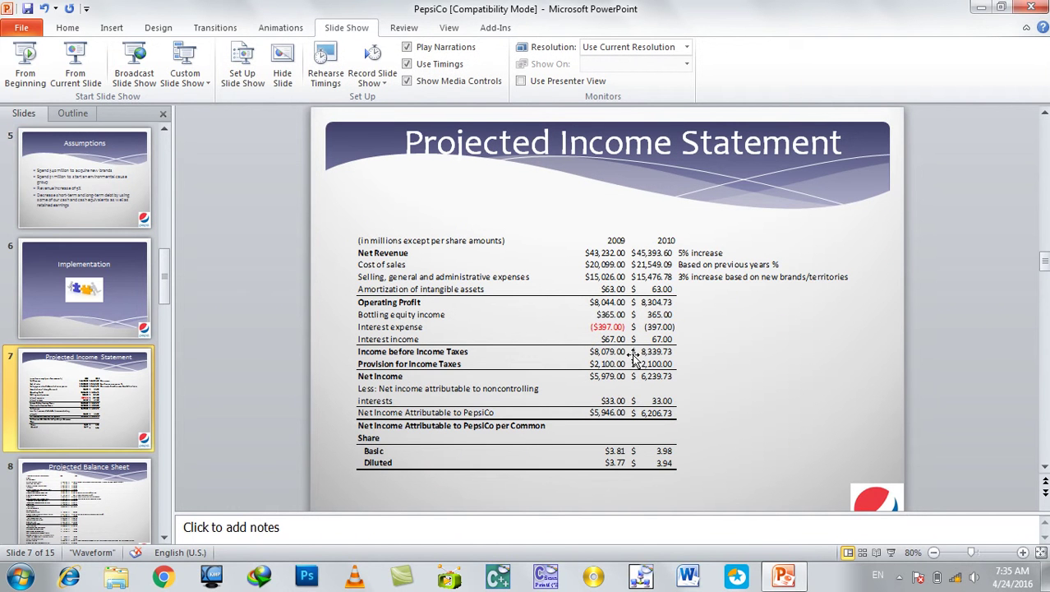
- Replay My Custome Show from the Custom Slide Show menu, then end it
left_click(194, 80)
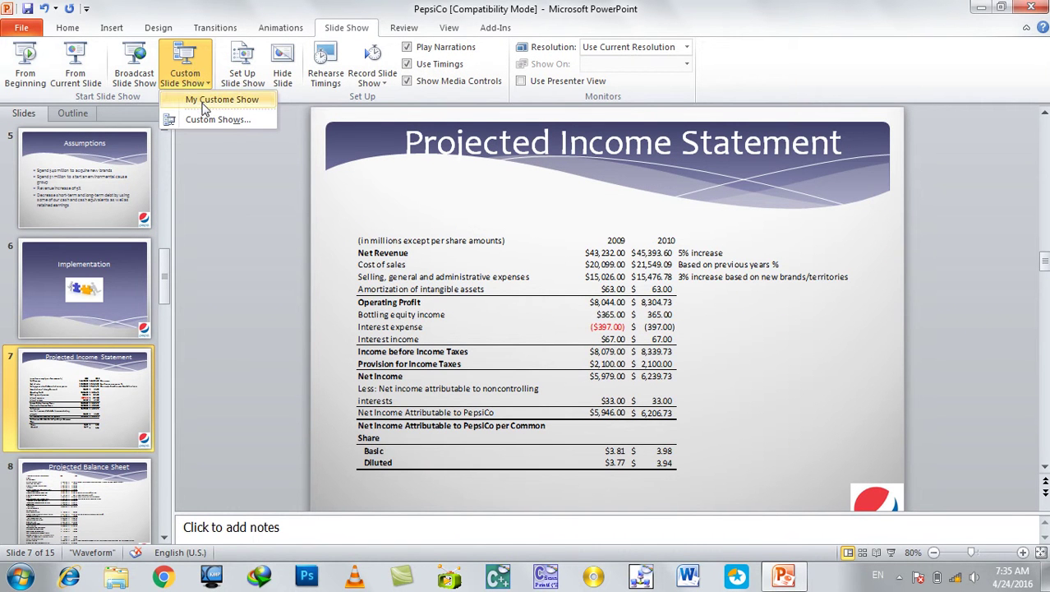
left_click(196, 75)
left_click(195, 76)
left_click(205, 101)
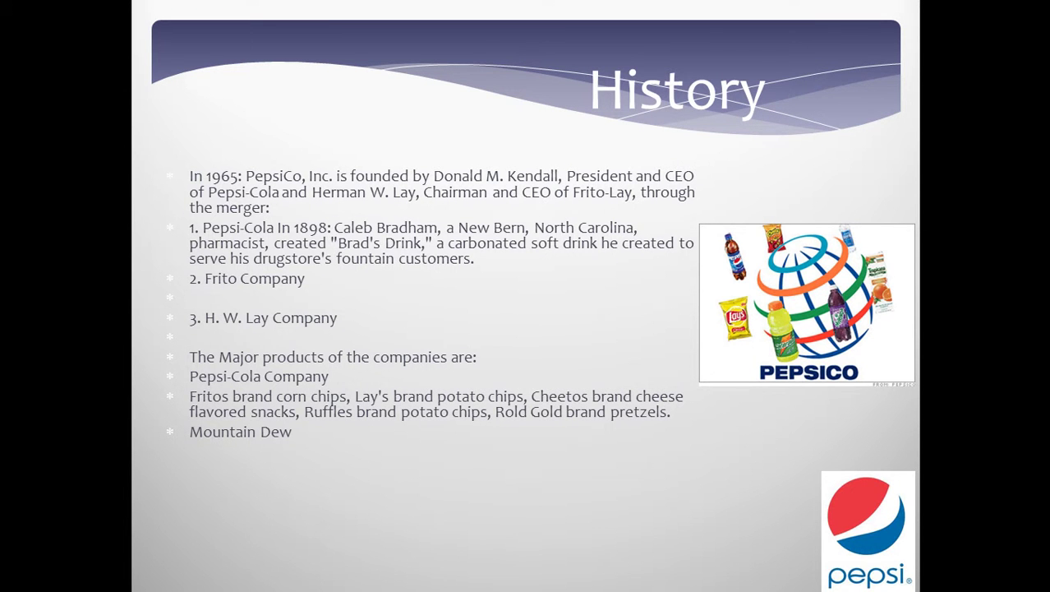
key("Escape")
left_click(205, 87)
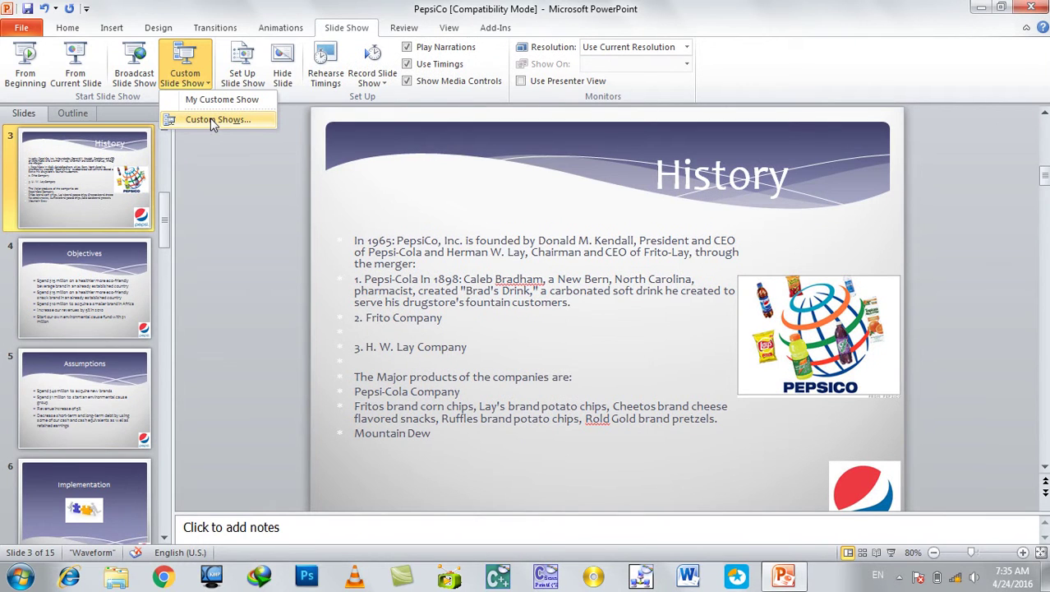
- Test the slide show from the beginning, advancing to the Overview slide
left_click(196, 192)
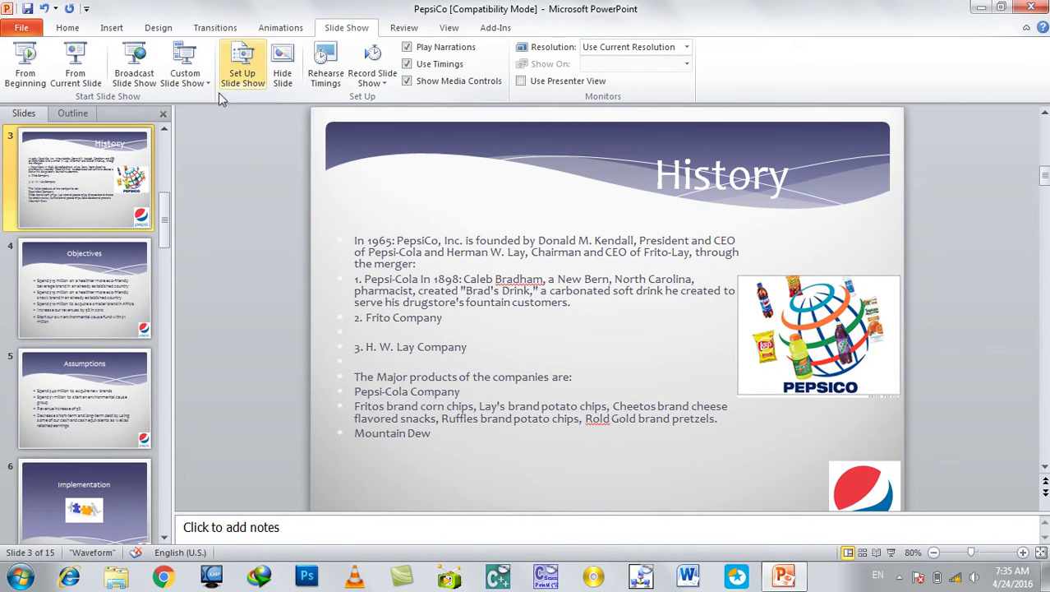
key("F5")
key("Right")
key("Escape")
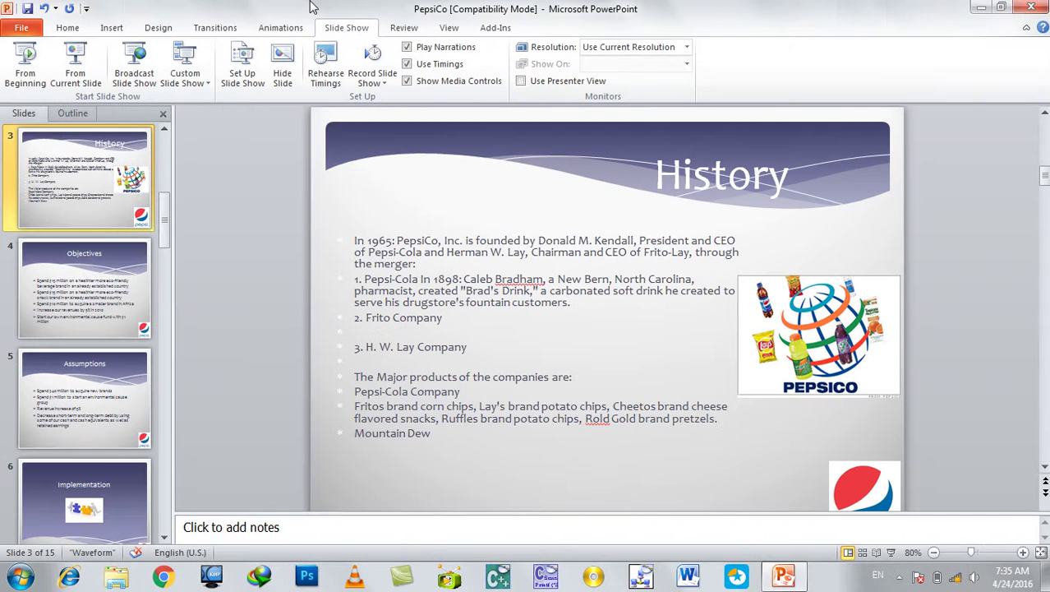
- Retest the show, then set the show type to Browsed by an individual (window)
left_click(243, 78)
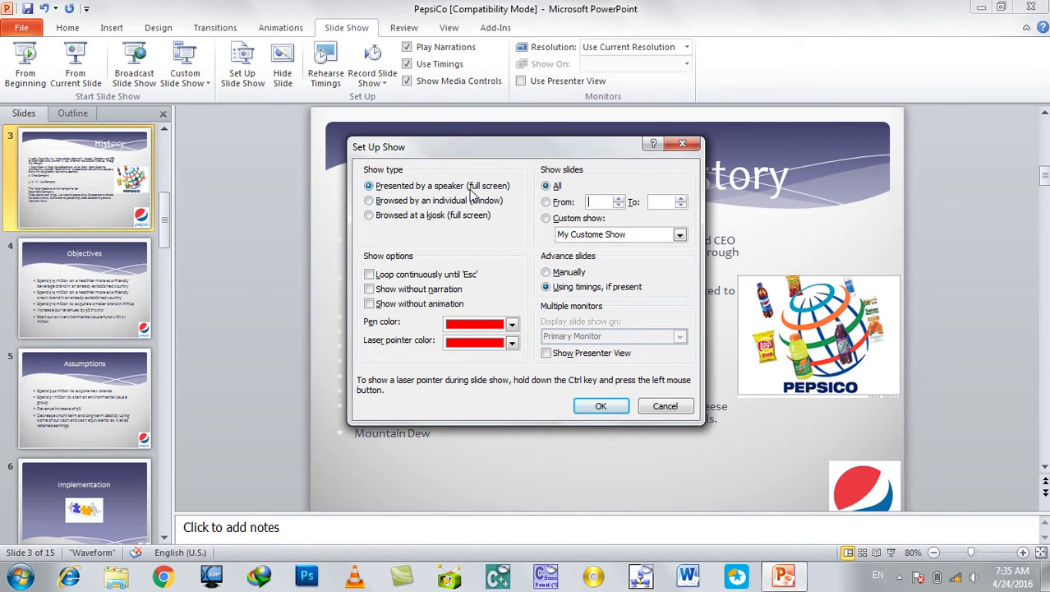
key("Return")
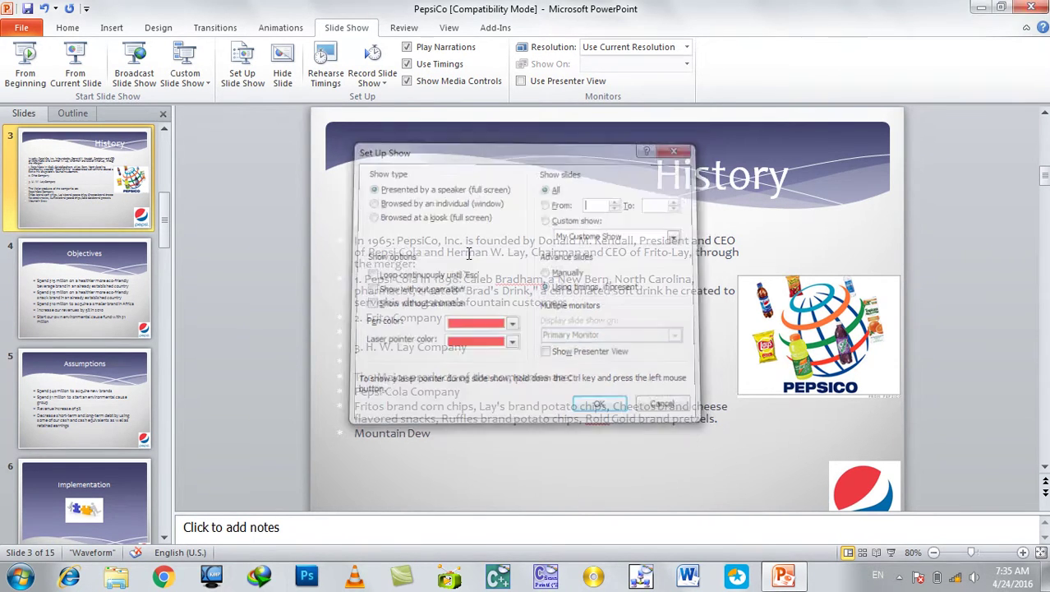
key("F5")
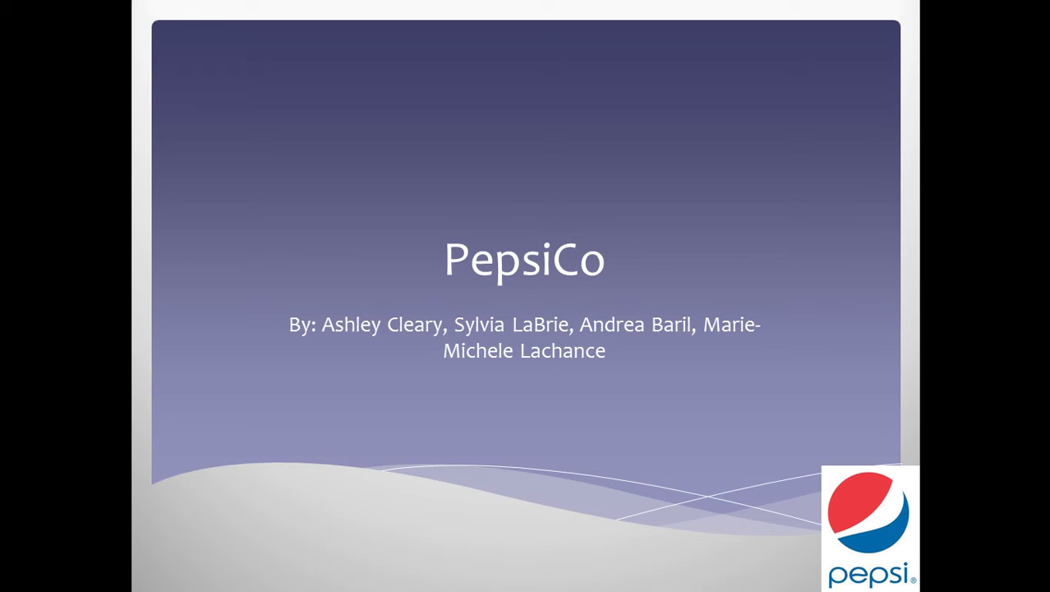
key("Right")
key("Escape")
left_click(243, 87)
left_click(383, 202)
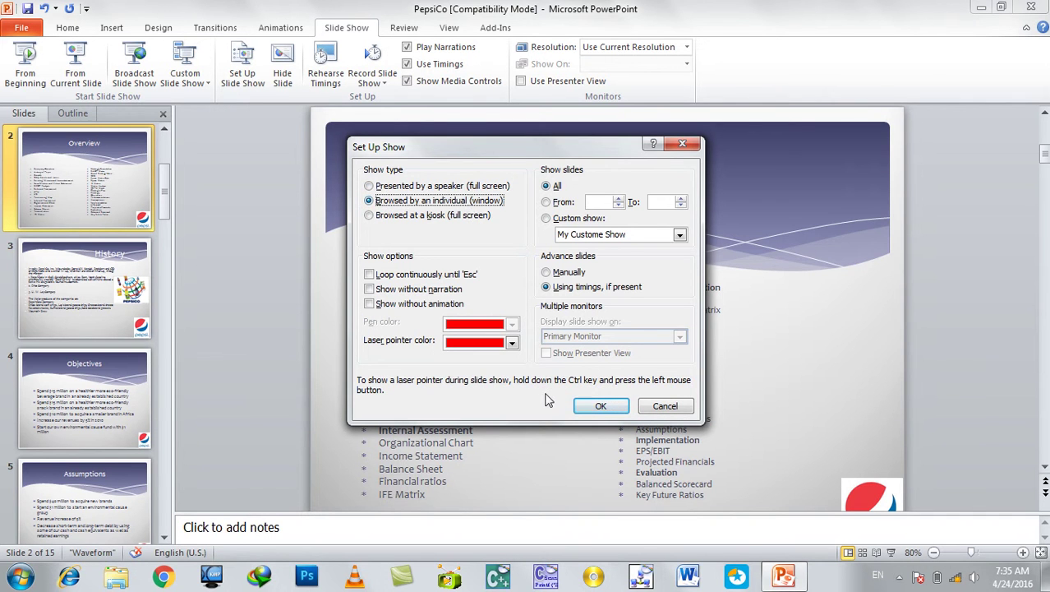
- Confirm the windowed setting and run the windowed show through to the History slide
left_click(598, 407)
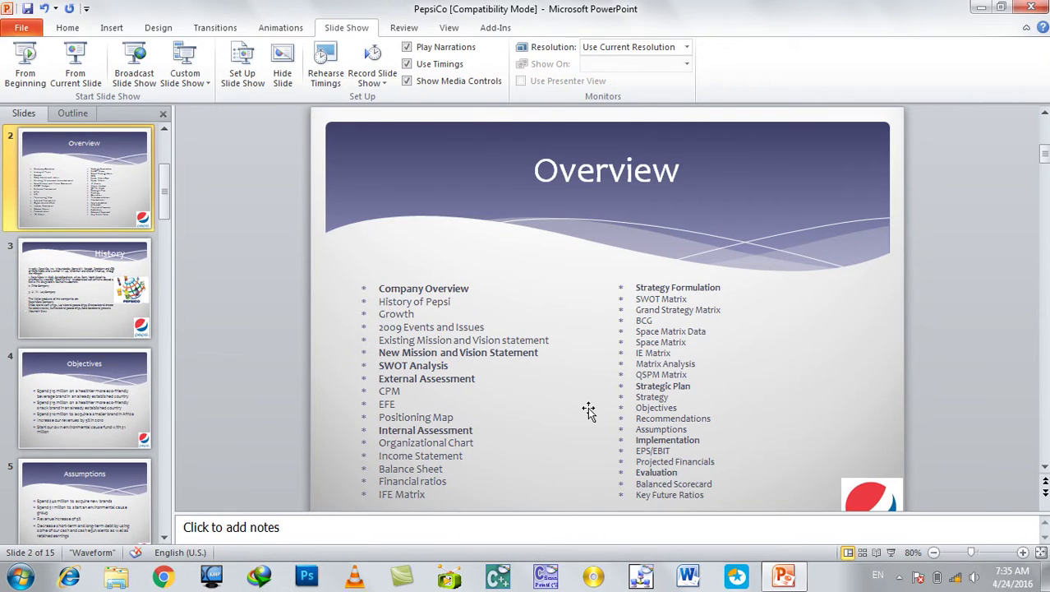
key("F5")
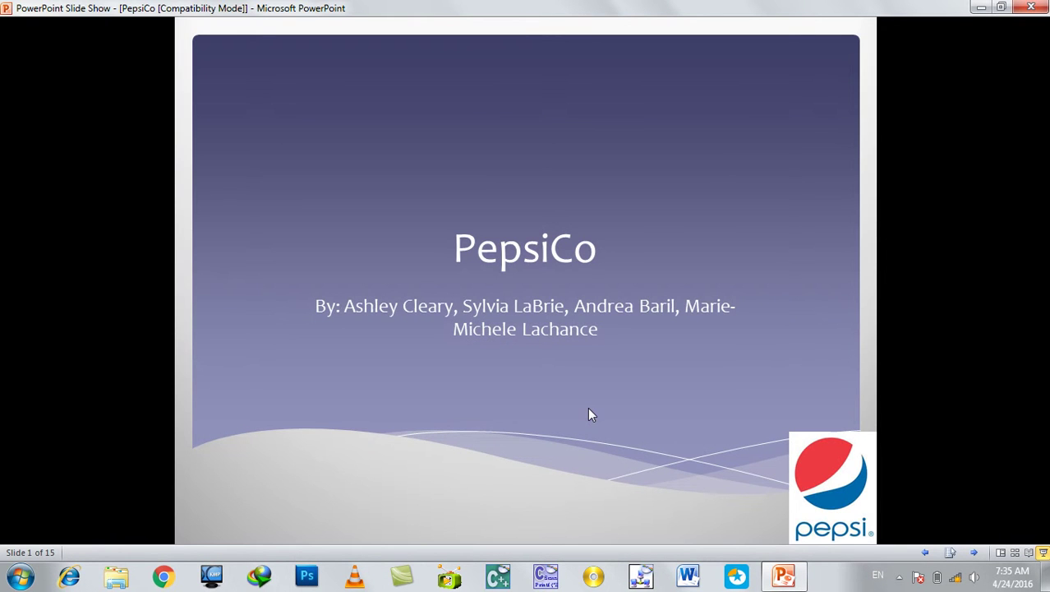
left_click(588, 408)
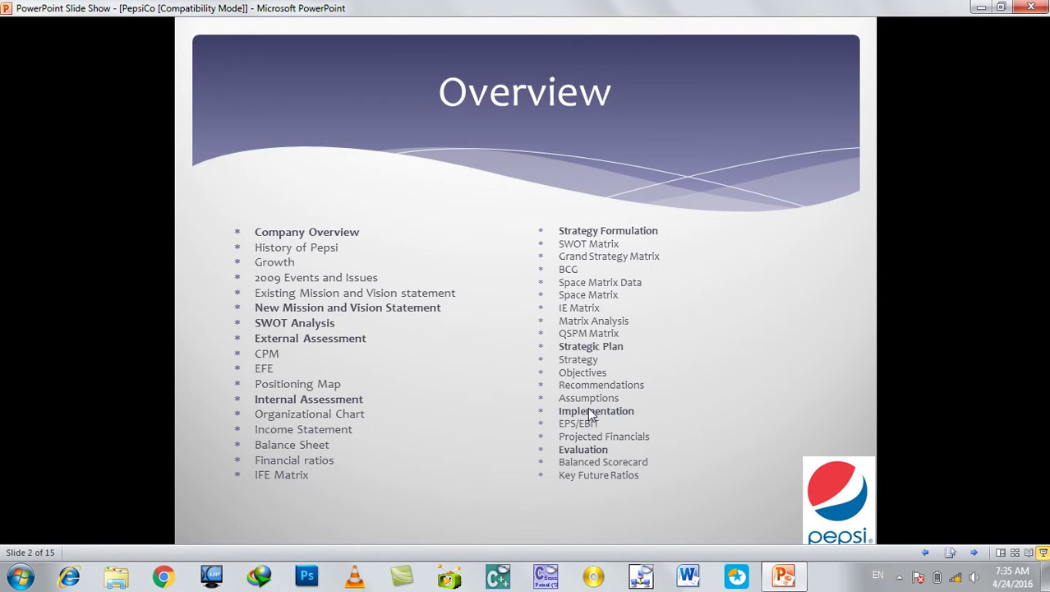
left_click(589, 411)
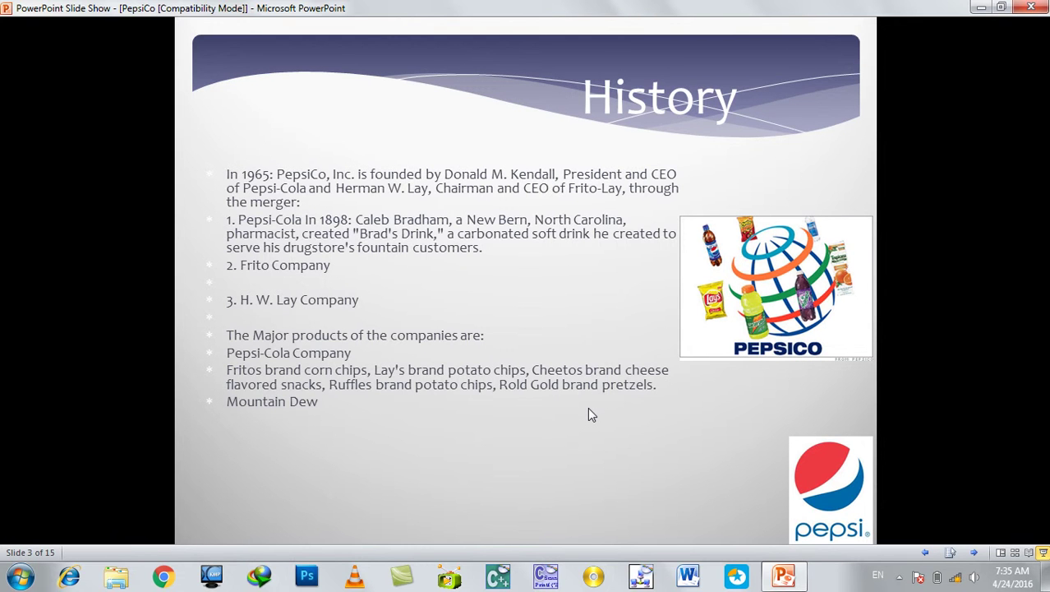
key("Escape")
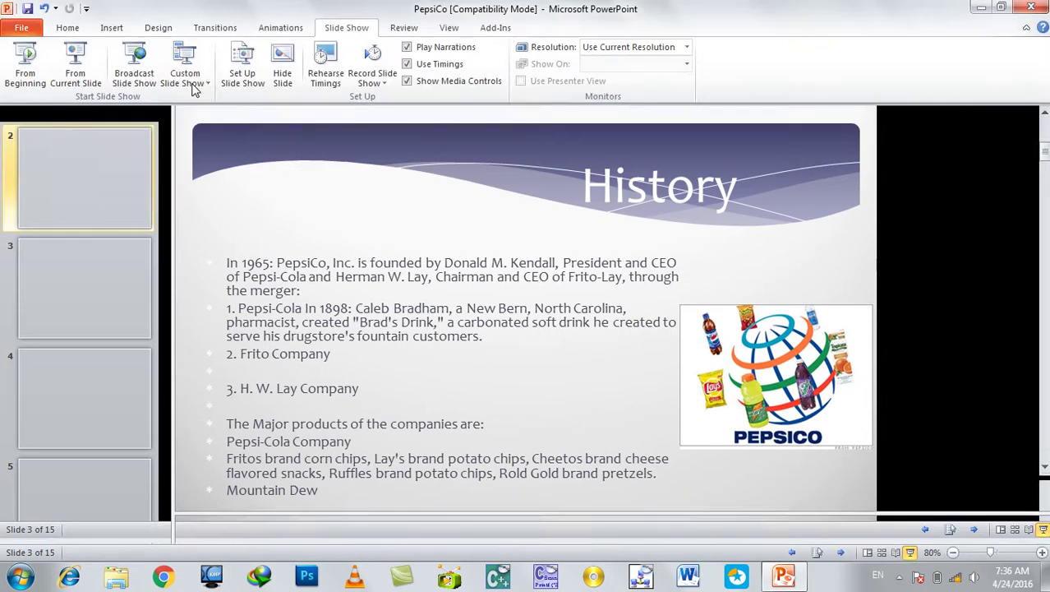
- Switch the show type back to Presented by a speaker and test it full screen
left_click(243, 74)
left_click(390, 187)
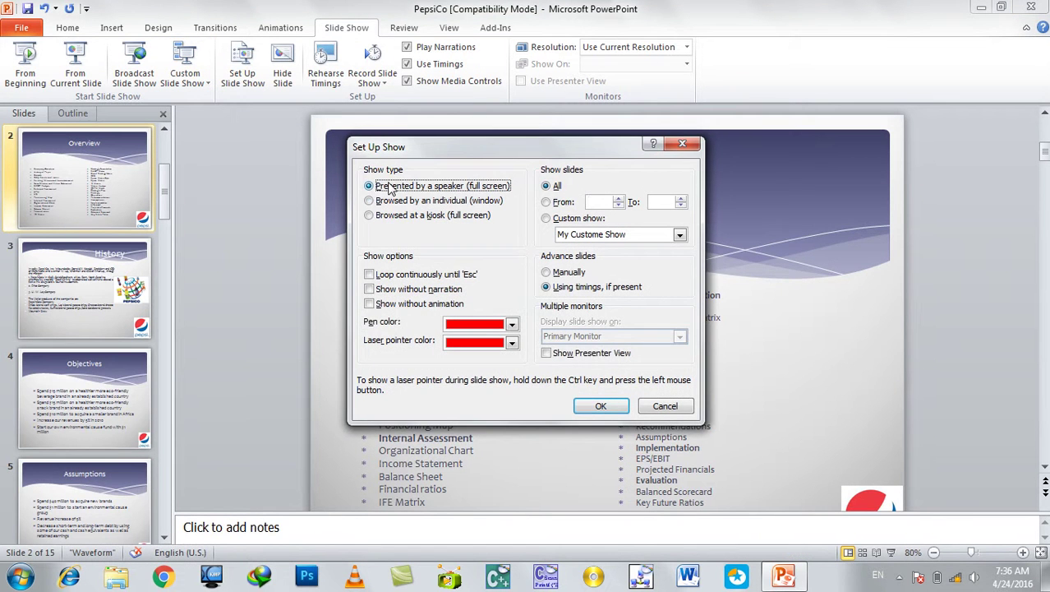
key("Return")
key("F5")
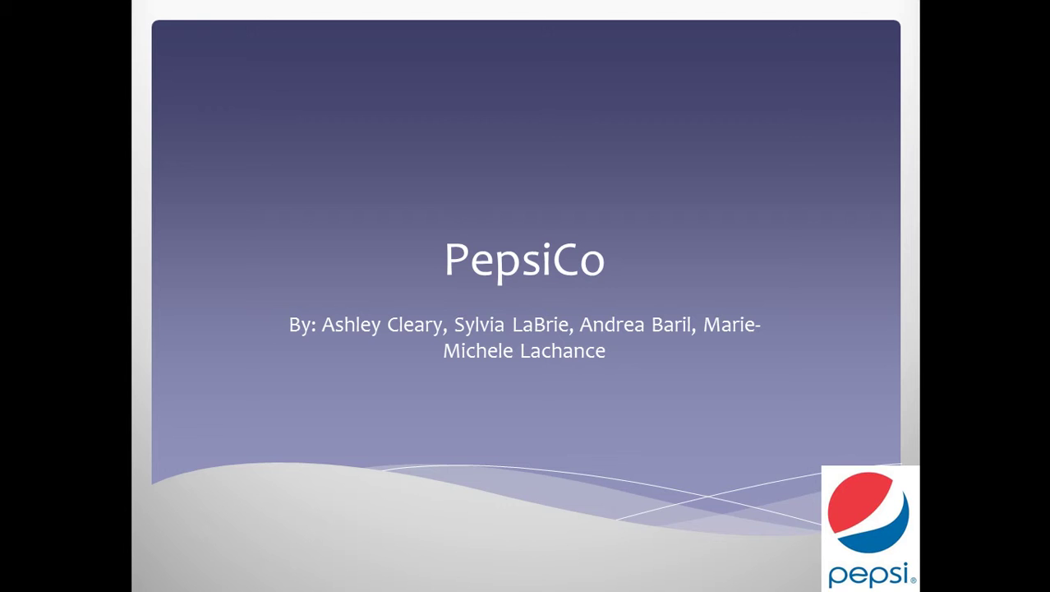
key("Escape")
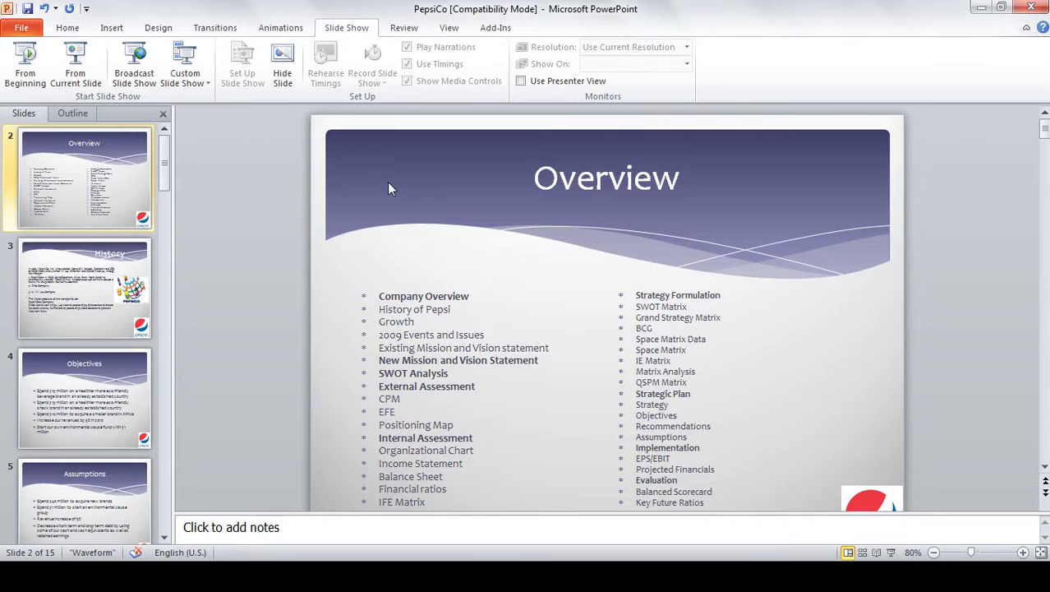
left_click(244, 75)
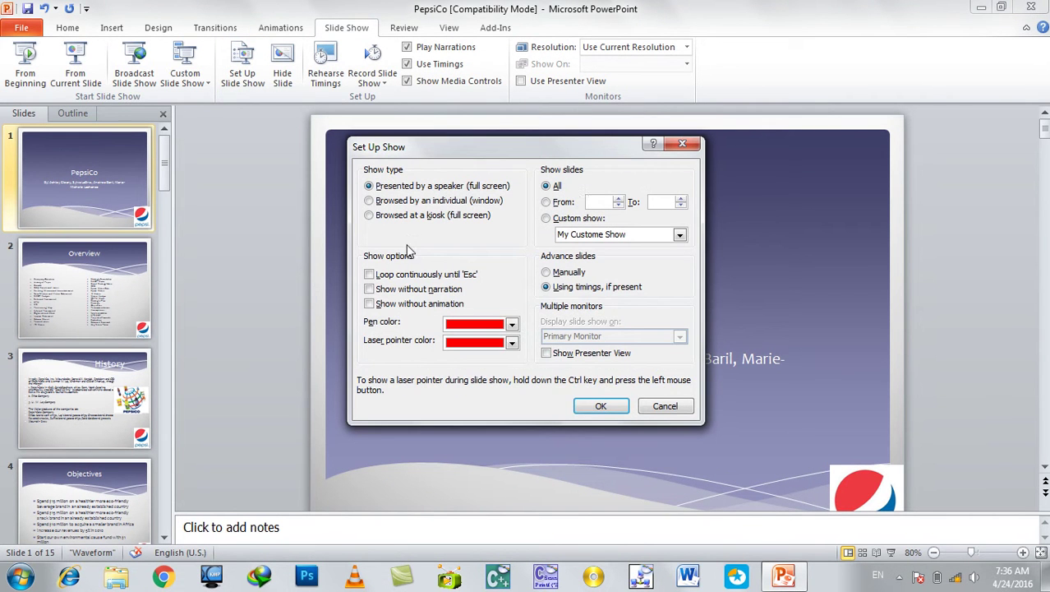
- Keep Presented by a speaker, enable Loop continuously until 'Esc', and test the show
left_click(381, 221)
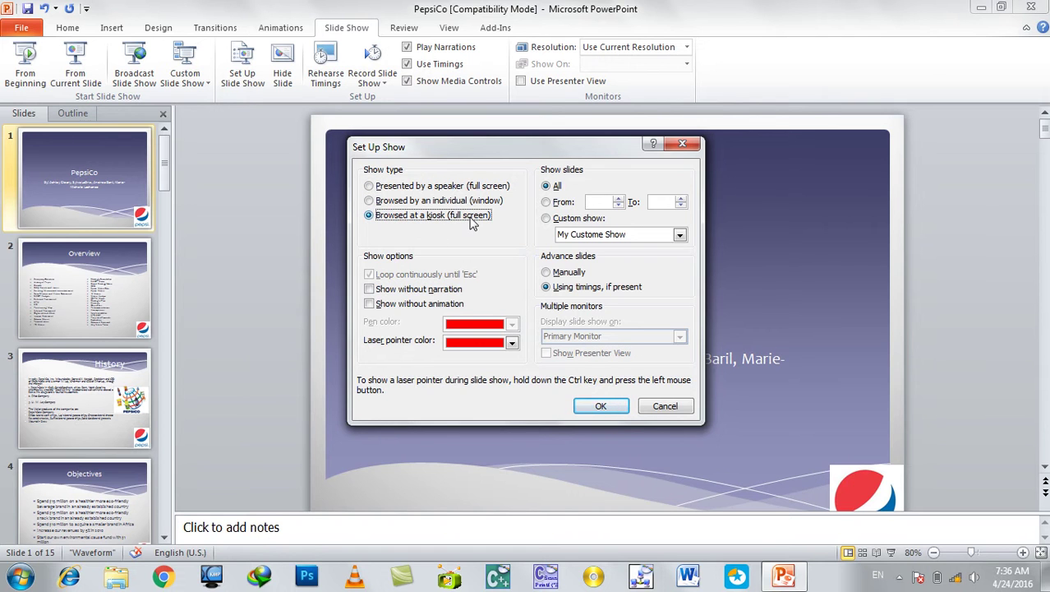
left_click(437, 189)
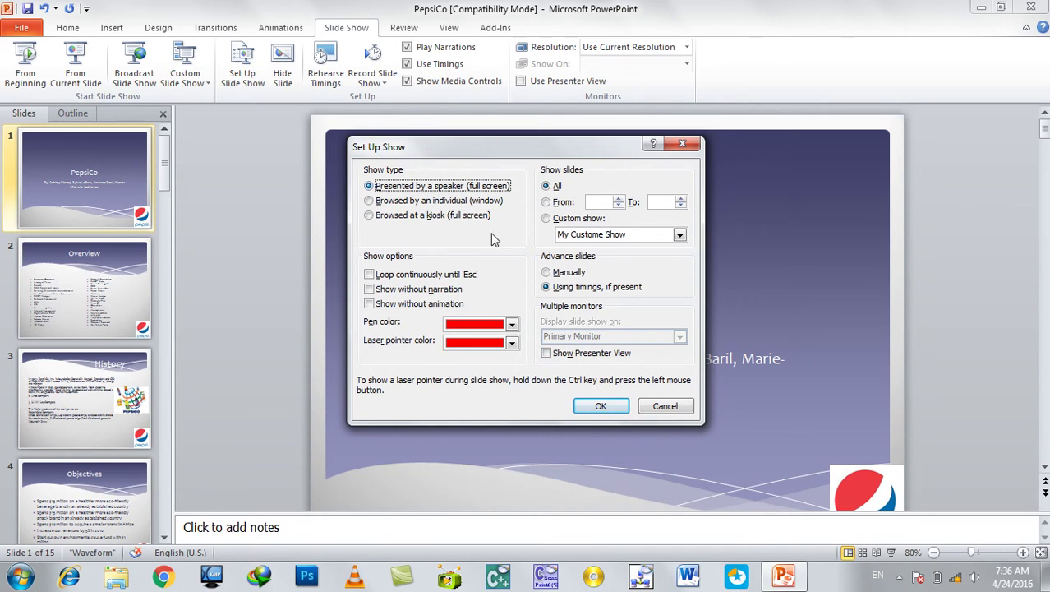
left_click(443, 218)
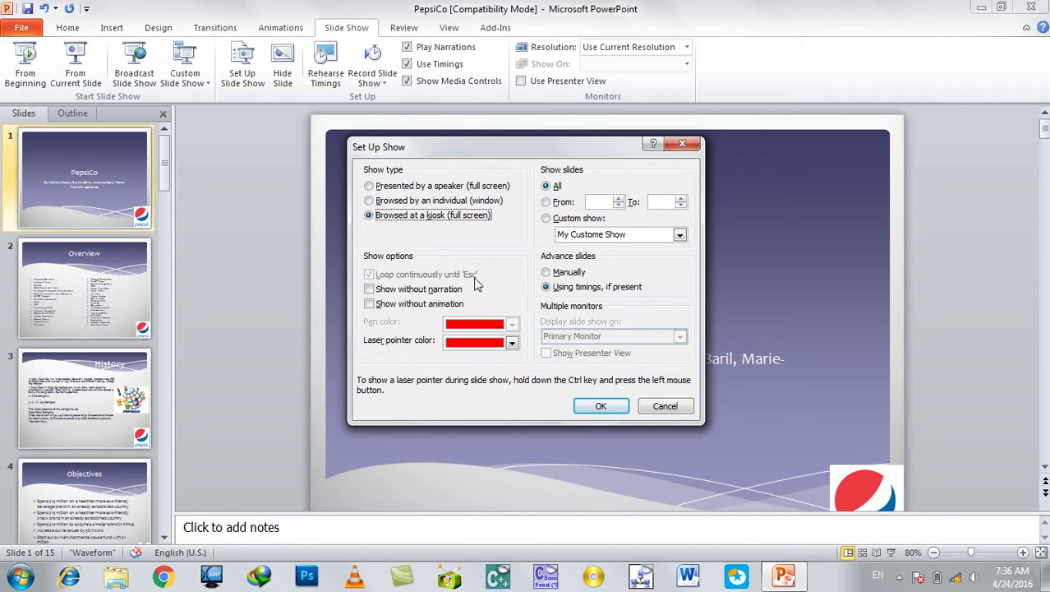
left_click(436, 187)
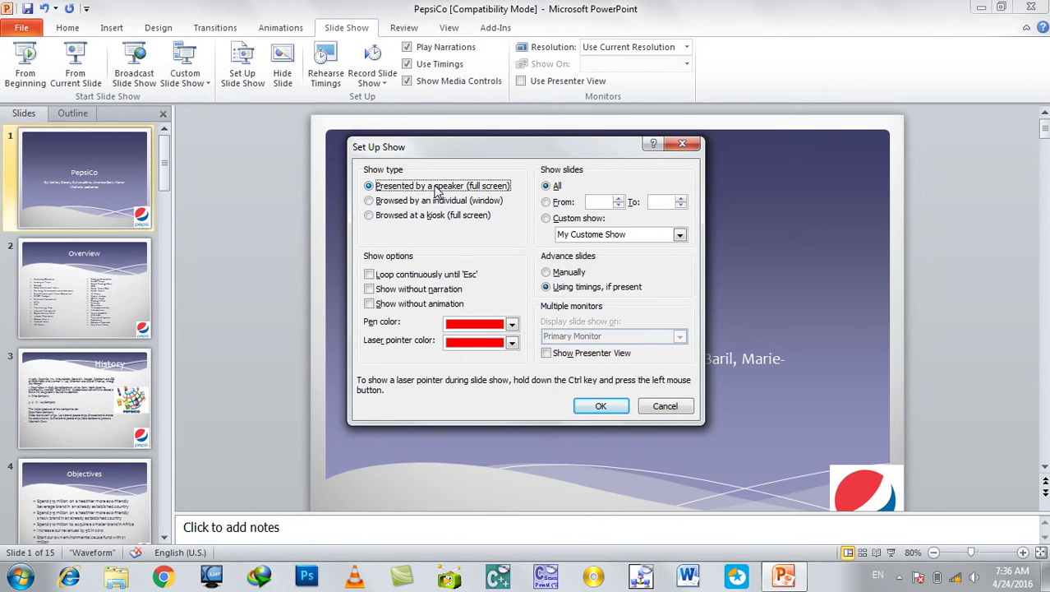
left_click(414, 276)
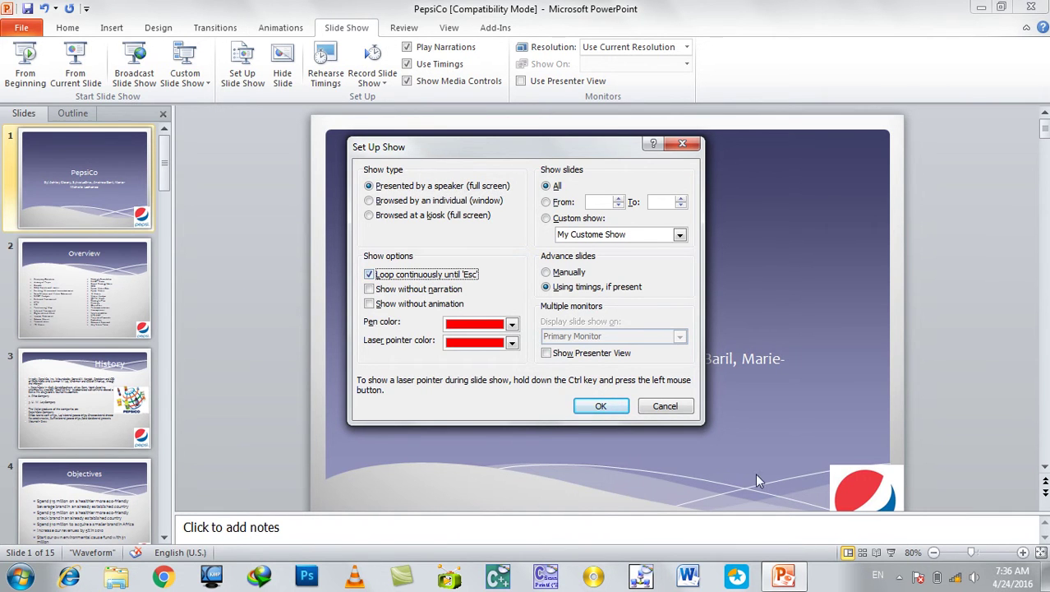
left_click(618, 413)
key("F5")
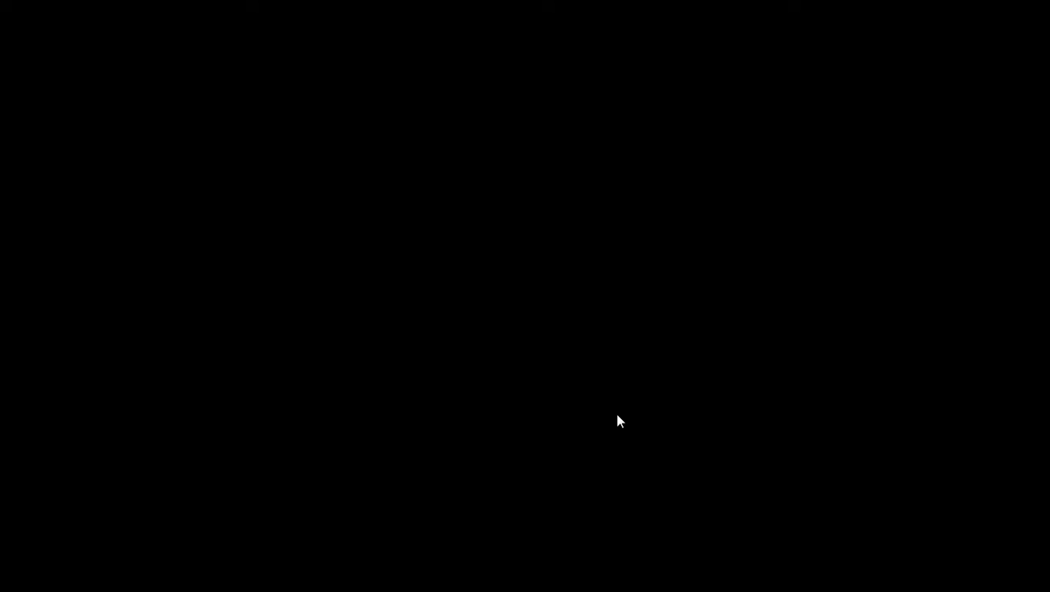
key("Right")
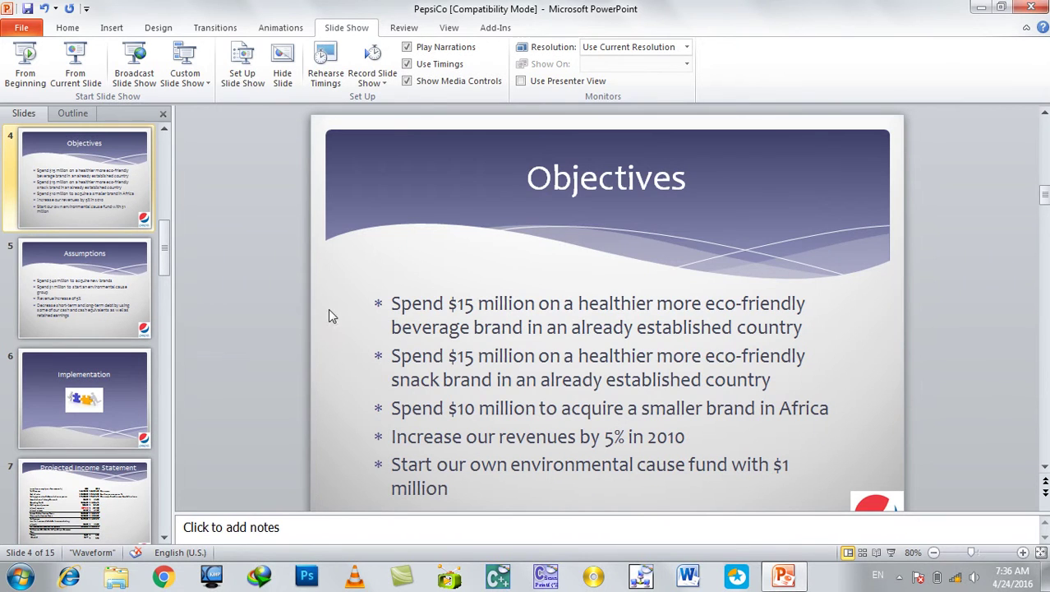
- Set the show type to Browsed at a kiosk and test it twice in slide show
left_click(243, 74)
left_click(368, 216)
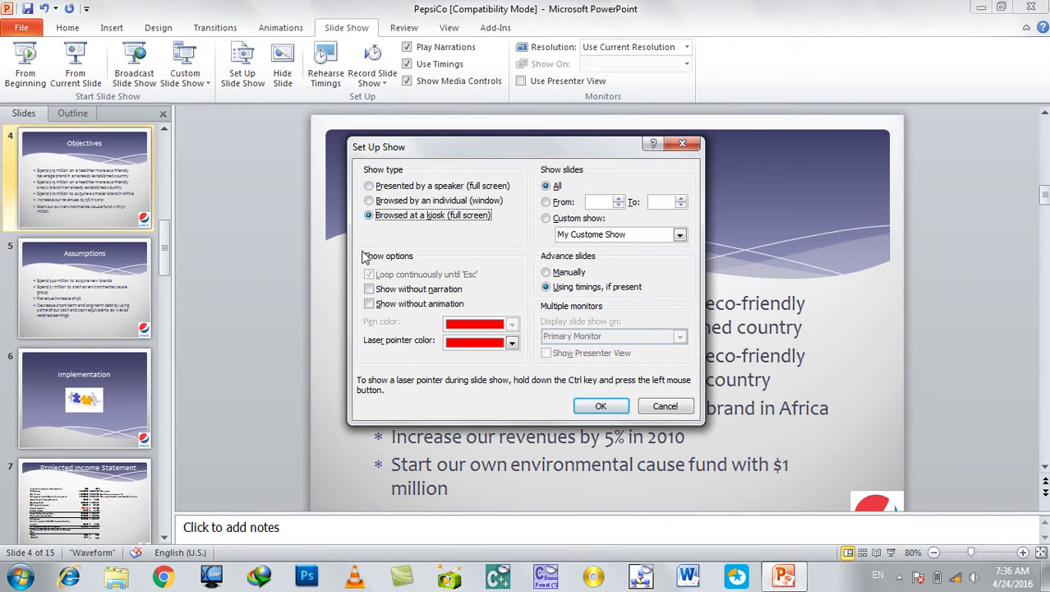
left_click(597, 405)
key("F5")
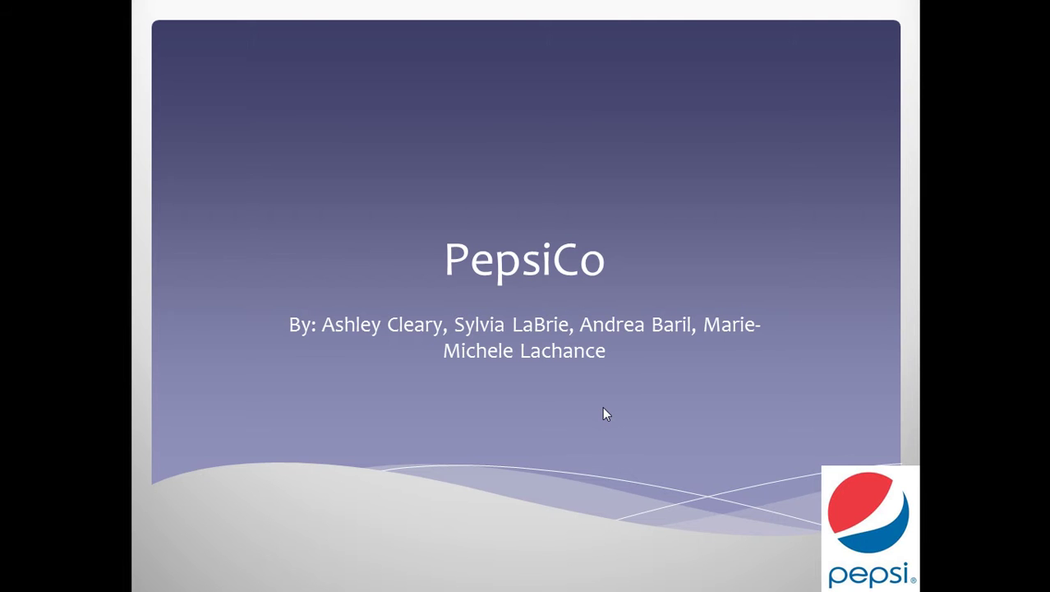
key("Escape")
key("F5")
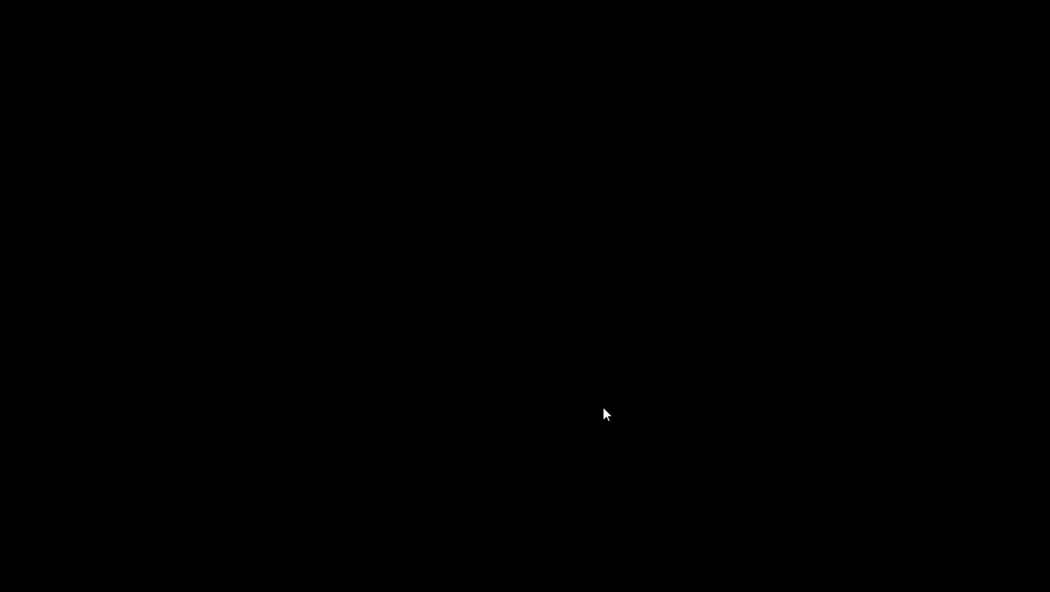
key("Escape")
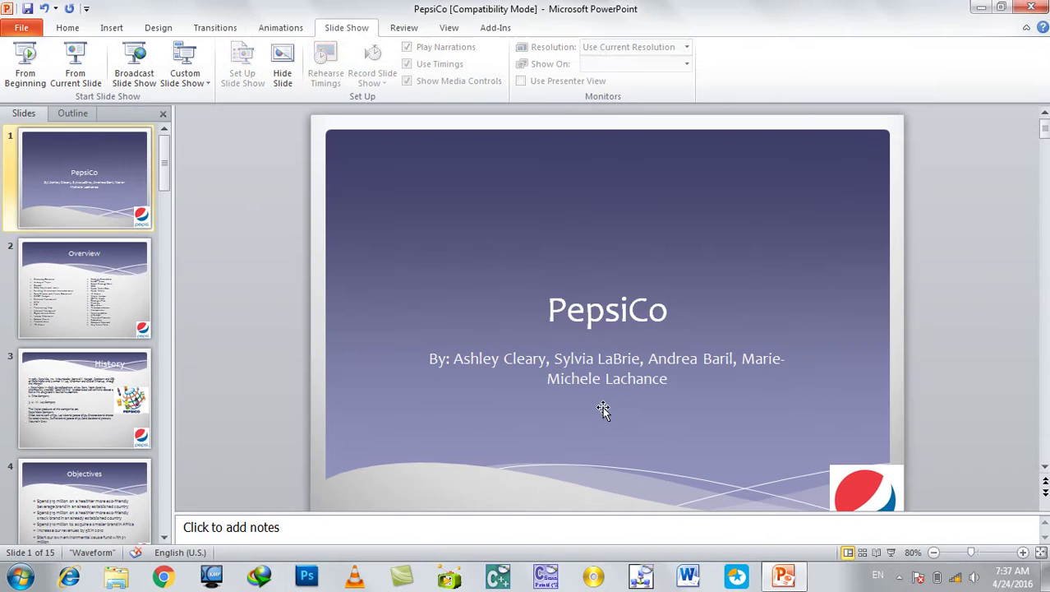
- Switch Advance slides to Manually and run the show again to check it
left_click(260, 72)
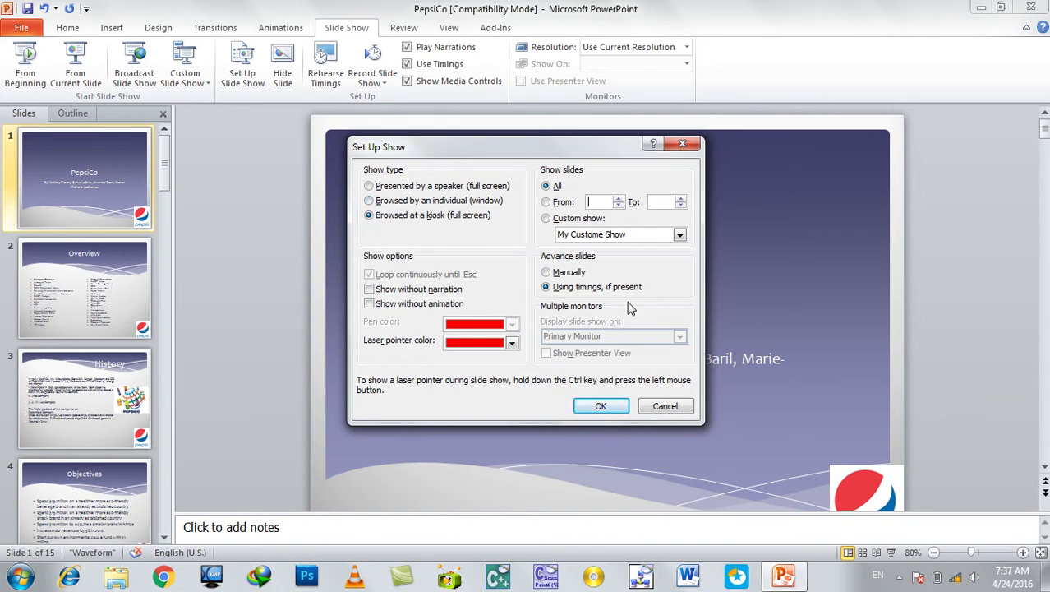
left_click(558, 274)
left_click(591, 404)
key("F5")
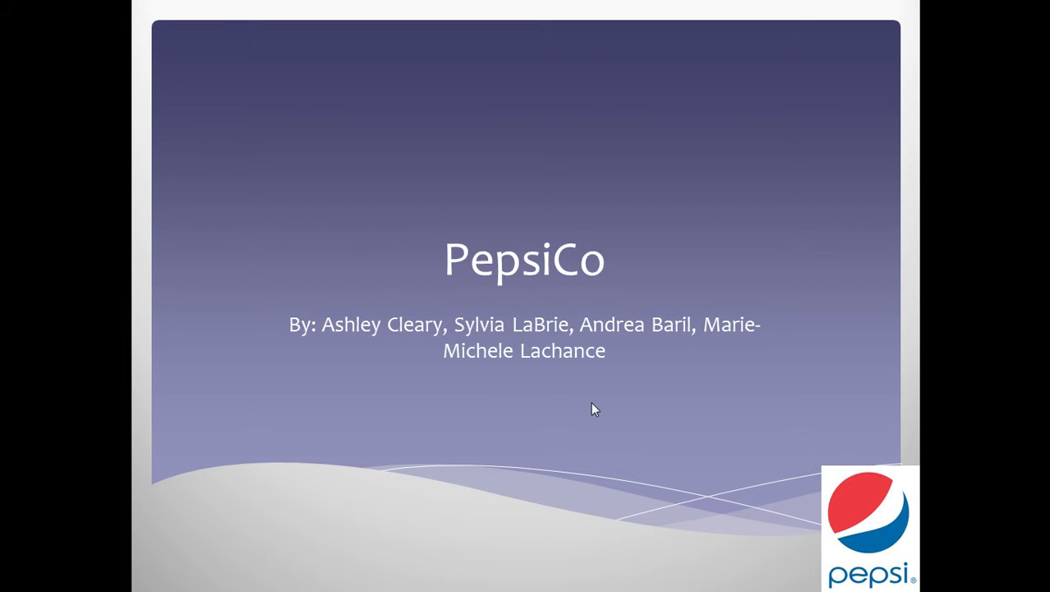
key("Escape")
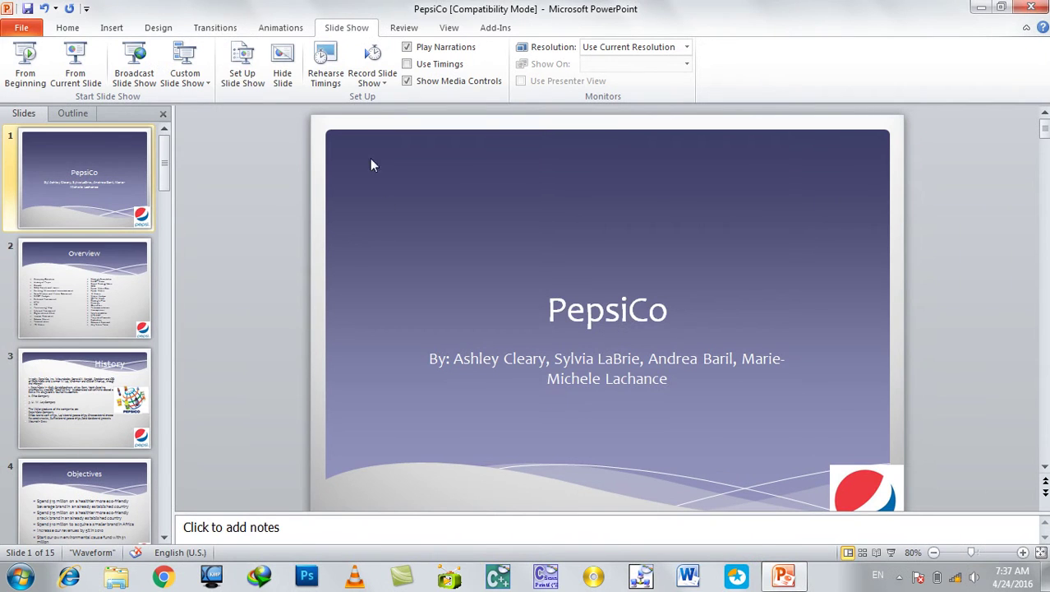
- Make the show Presented by a speaker, looping continuously until Esc, test it, and recheck the setup
left_click(260, 71)
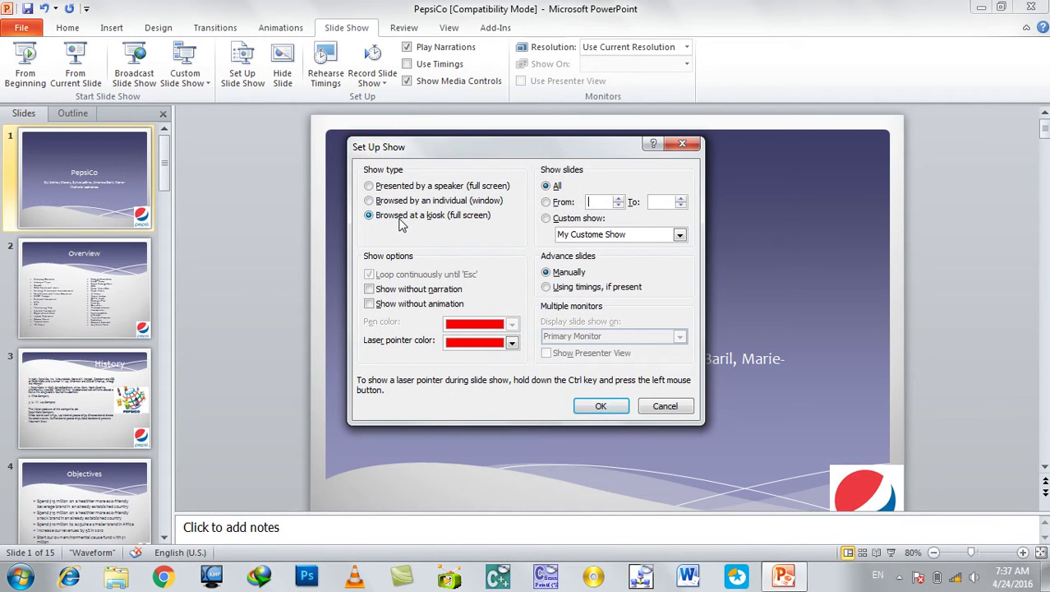
left_click(395, 188)
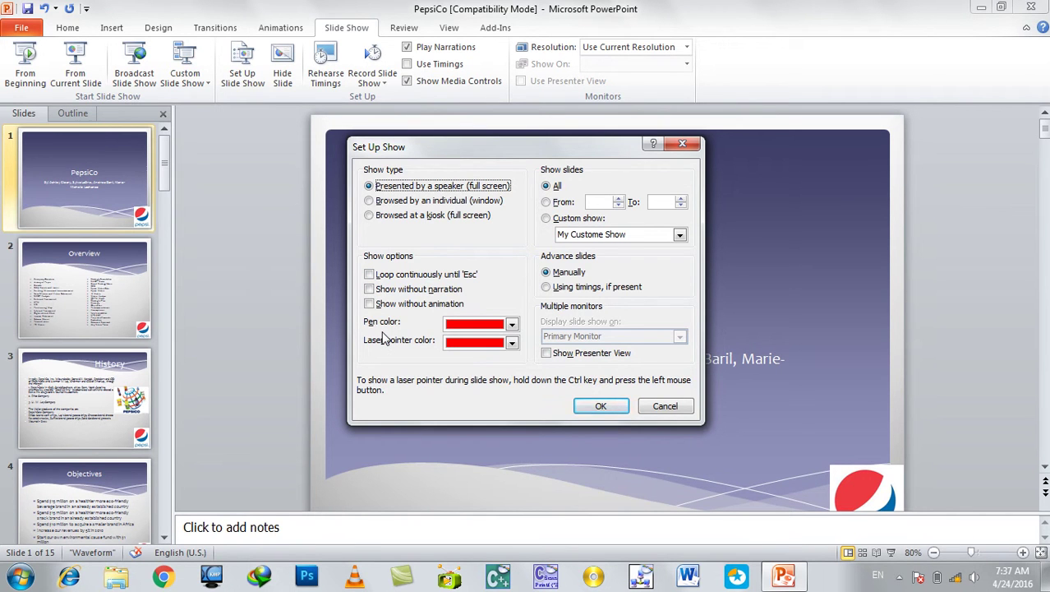
left_click(436, 280)
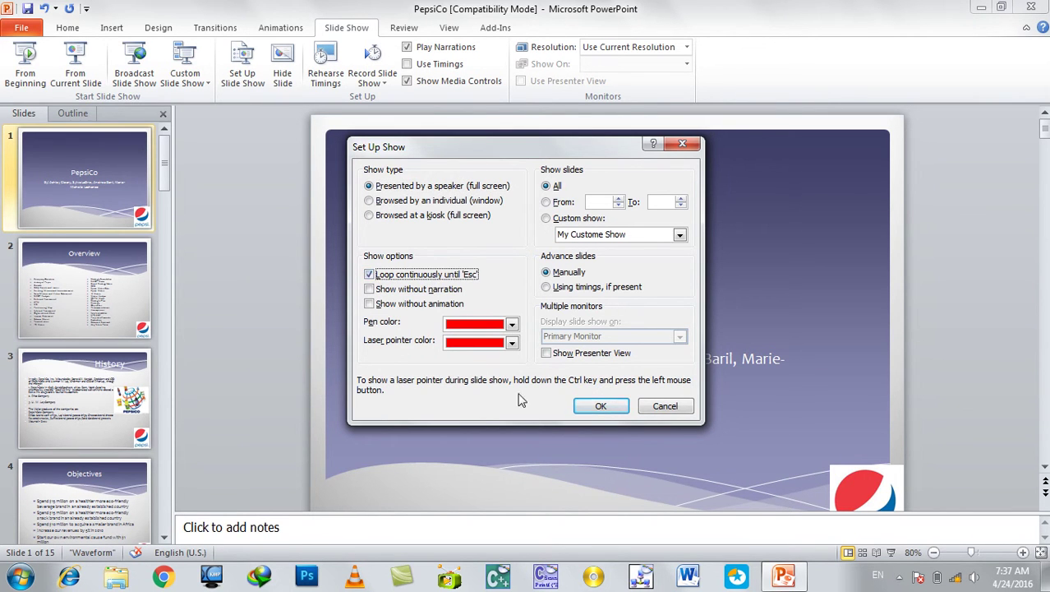
left_click(601, 406)
key("F5")
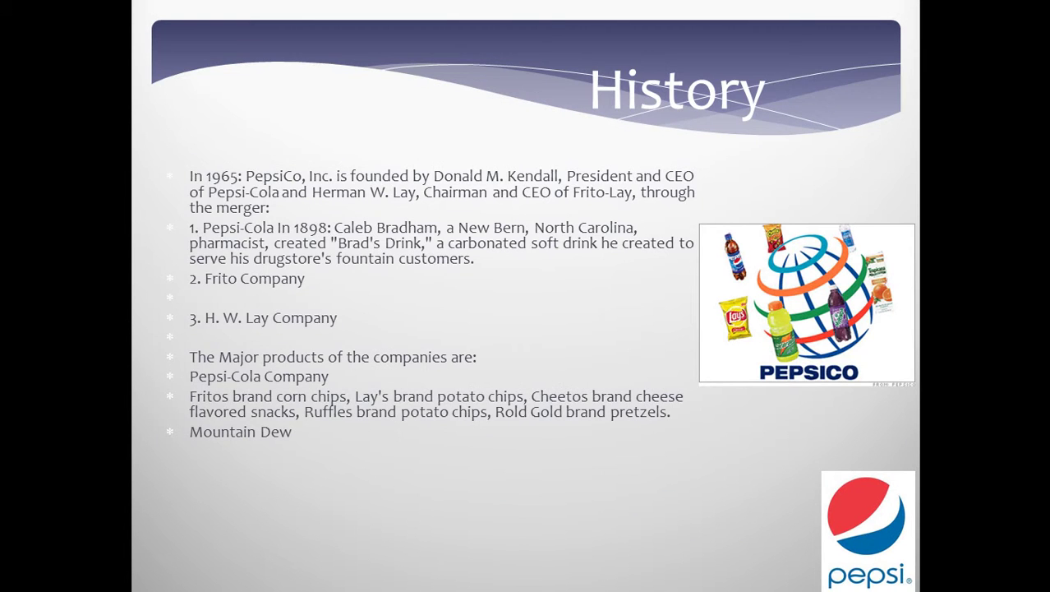
key("Escape")
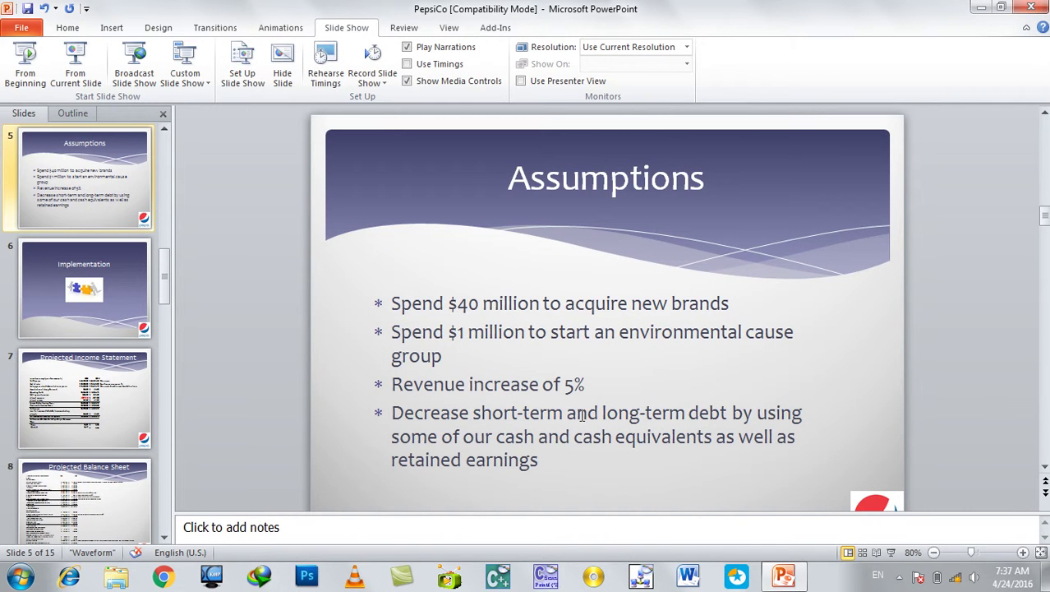
left_click(248, 76)
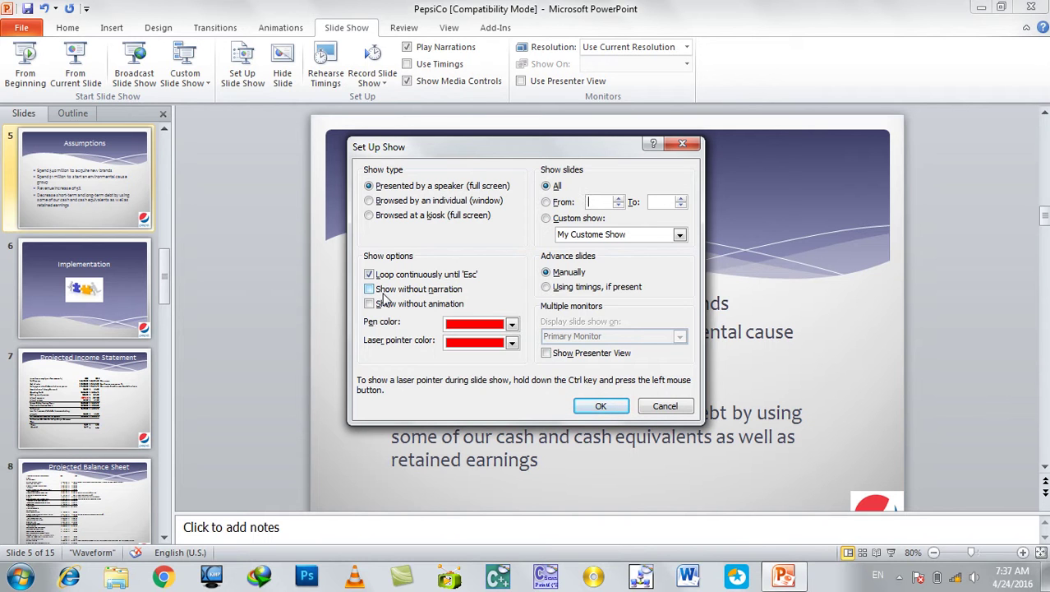
left_click(666, 406)
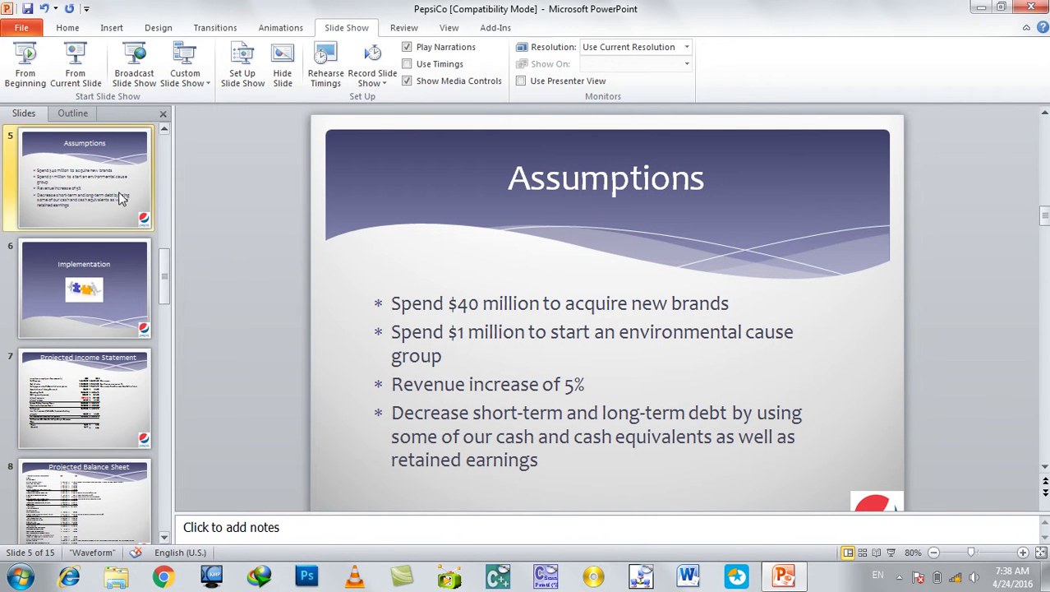
- After one cancelled attempt, record a 3-second sound and insert it on the Assumptions slide
left_click(115, 29)
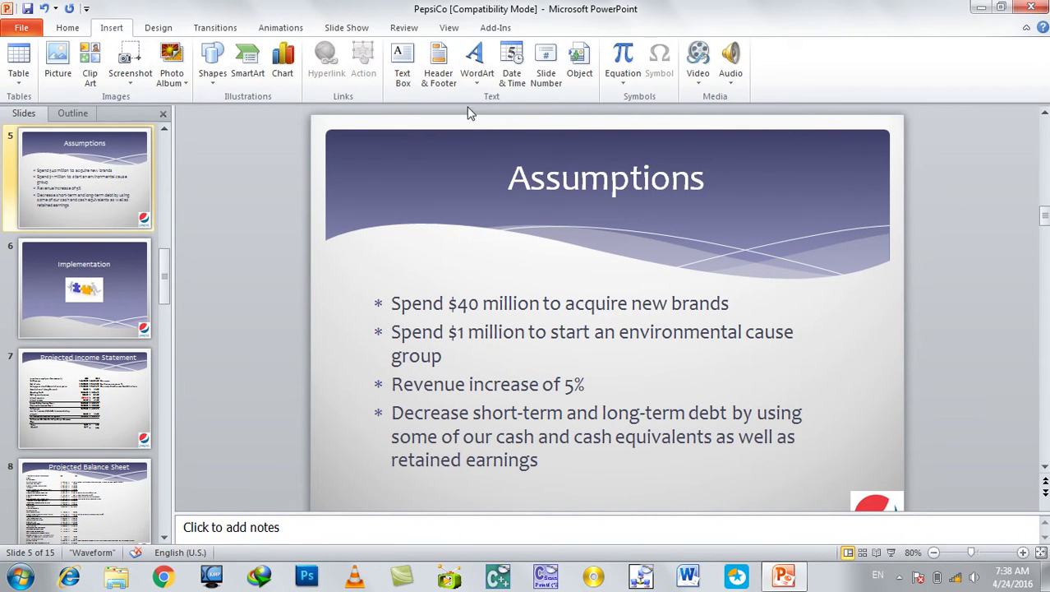
left_click(731, 78)
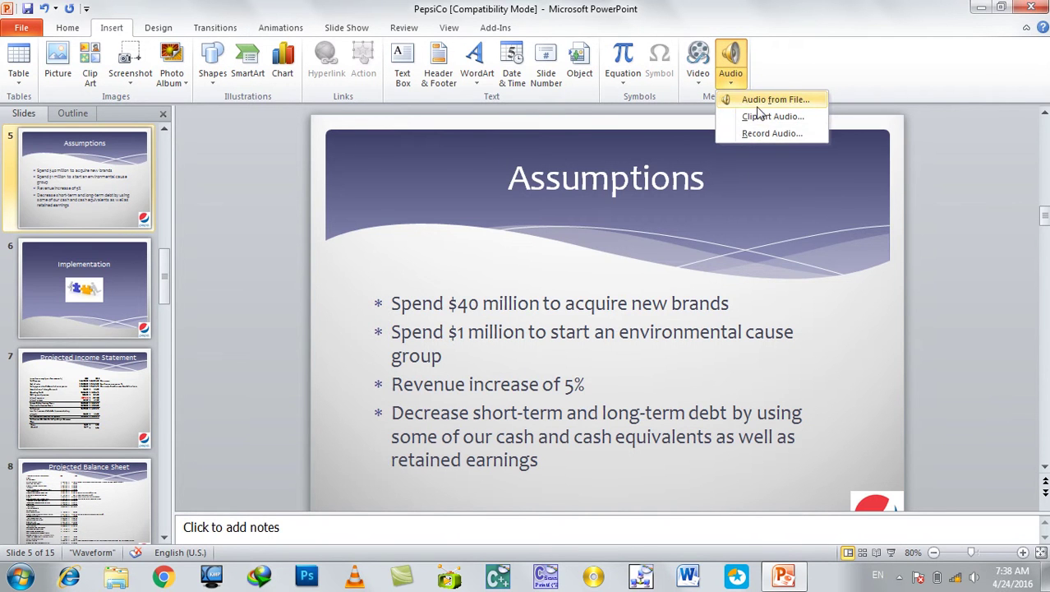
left_click(759, 134)
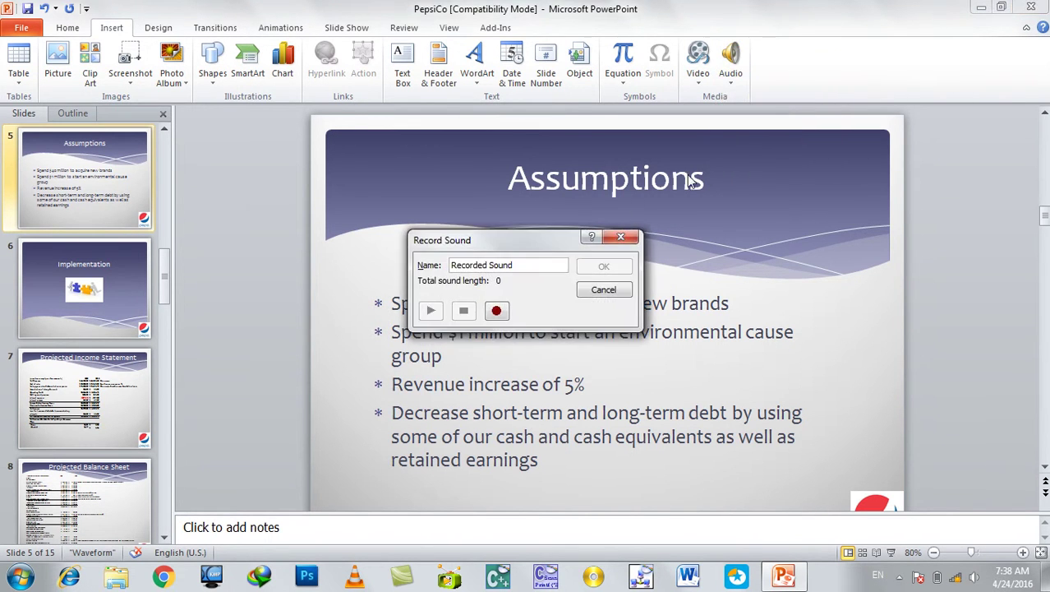
left_click(602, 290)
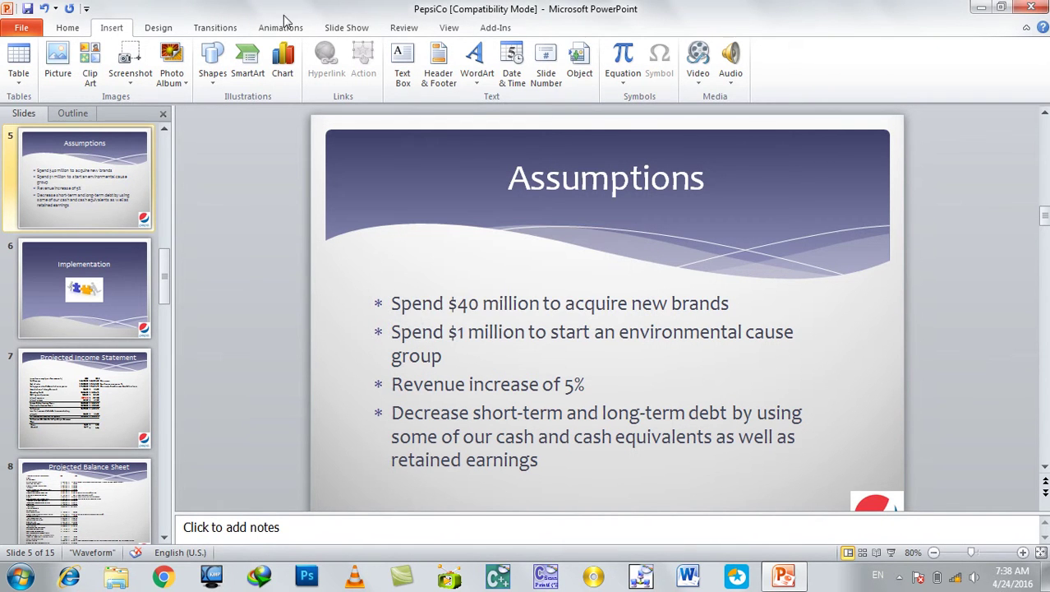
left_click(282, 28)
left_click(331, 29)
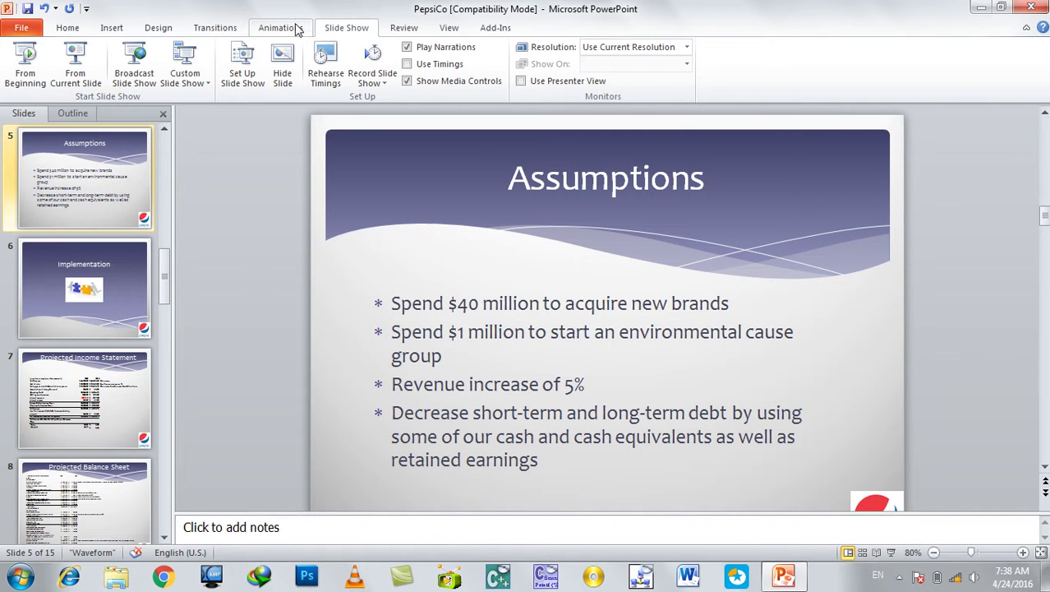
left_click(110, 27)
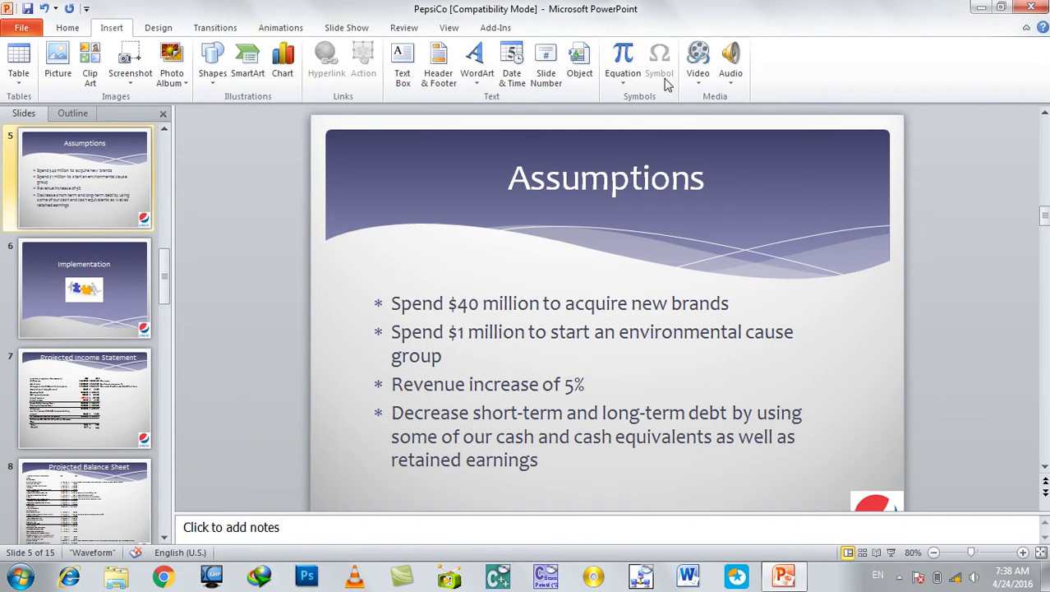
left_click(729, 86)
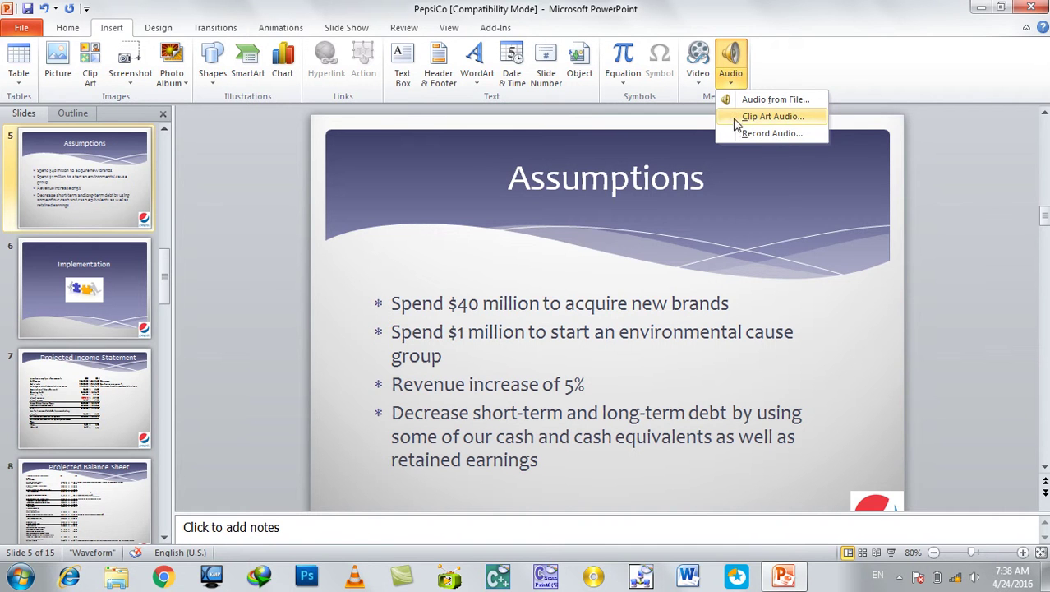
left_click(742, 132)
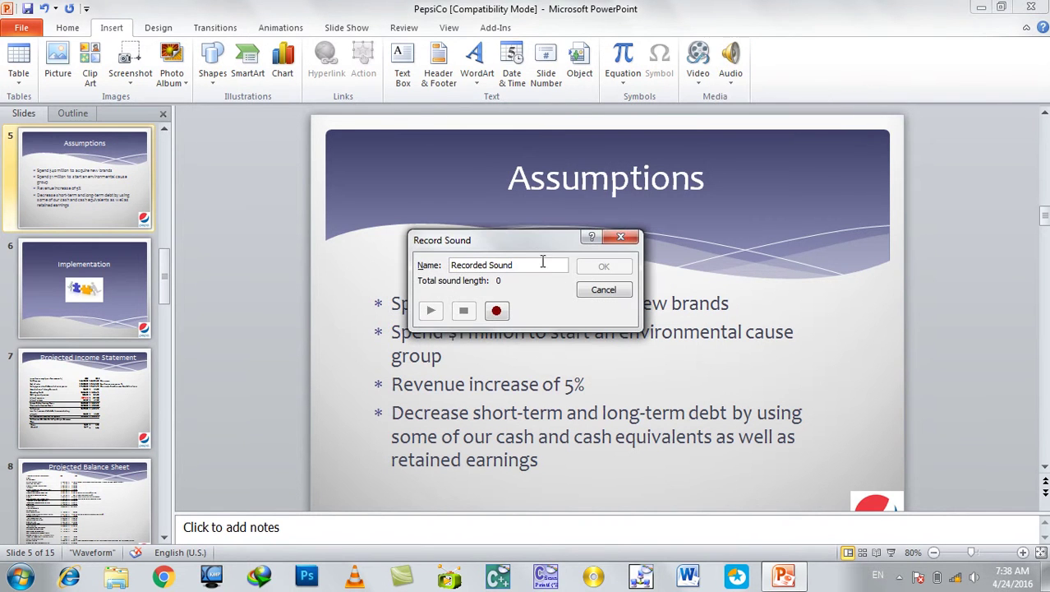
left_click(503, 312)
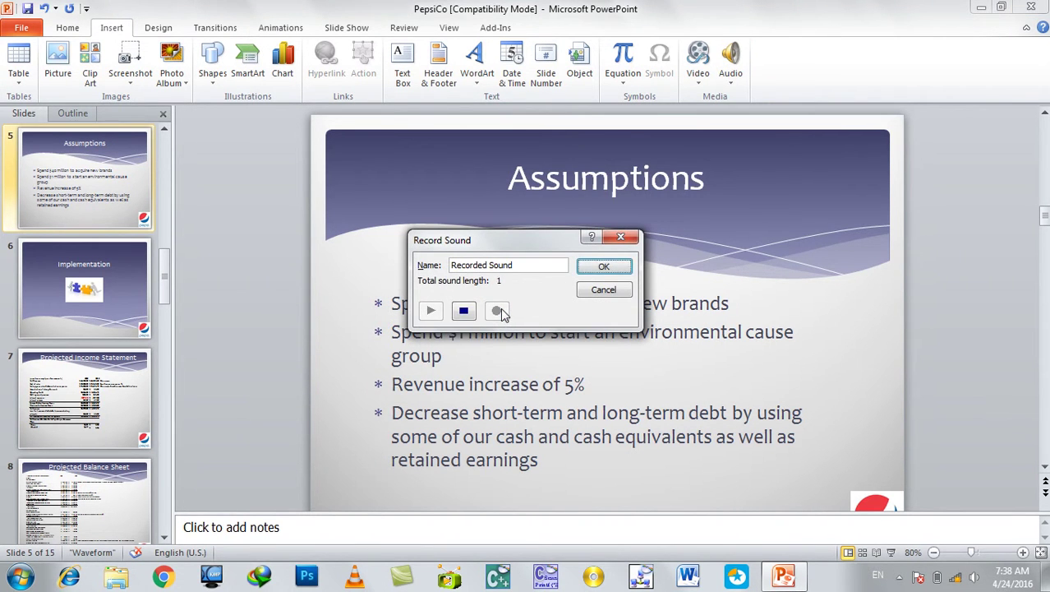
left_click(604, 266)
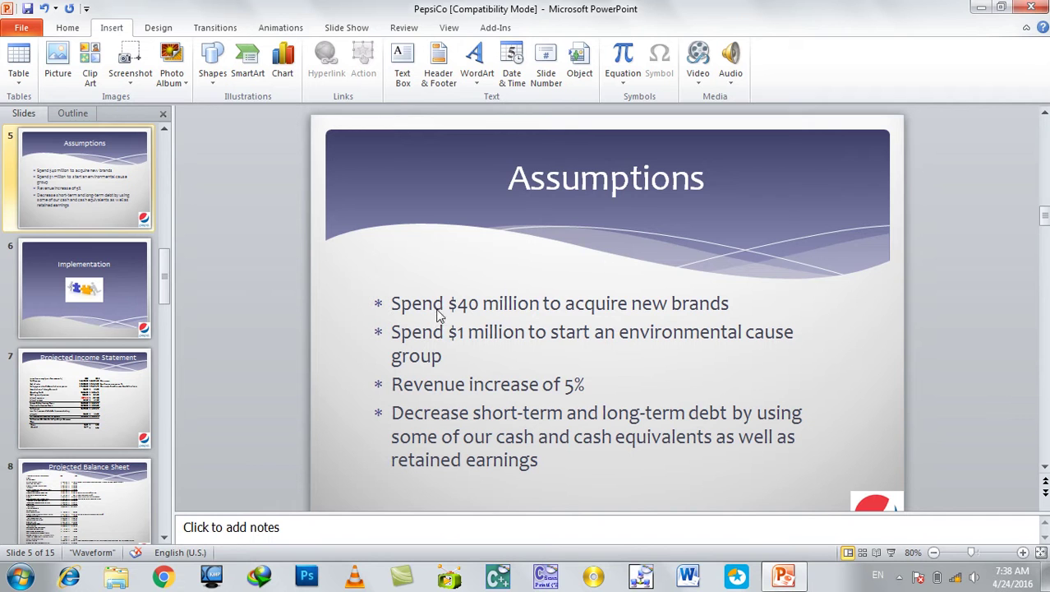
- Move the speaker icon to the slide's top-right corner and go to slide 7
left_click(597, 336)
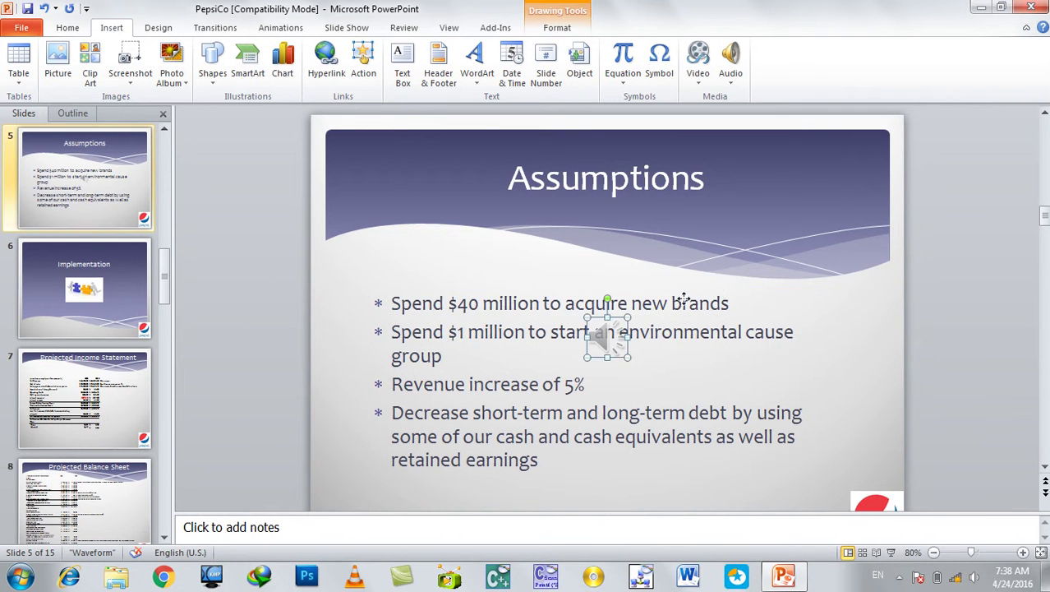
left_click_drag(598, 337, 766, 238)
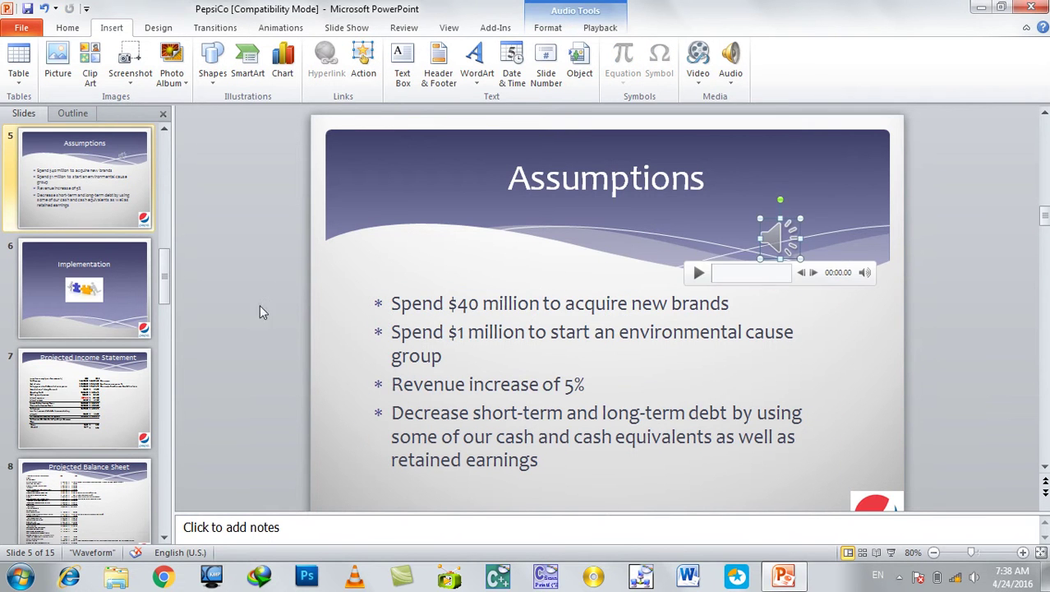
left_click(101, 411)
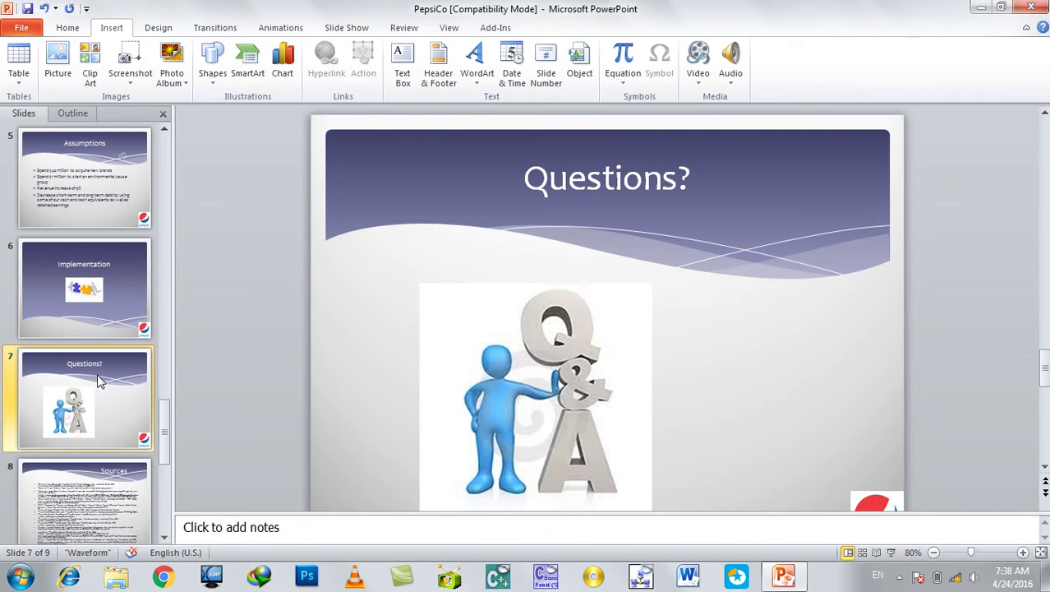
- Delete the Sources slide and return to the first slide of the deck
left_click(99, 464)
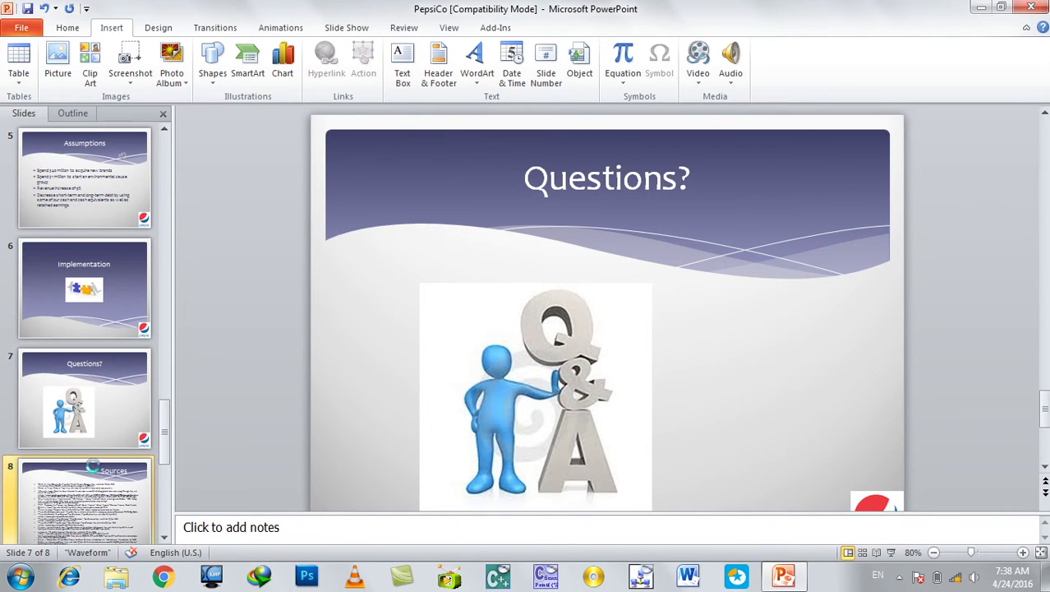
key("Delete")
left_click(90, 164)
scroll(91, 164, "up", 5)
left_click(91, 163)
- Play the Assumptions slide's recorded sound in slide show, then delete its speaker icon
key("F5")
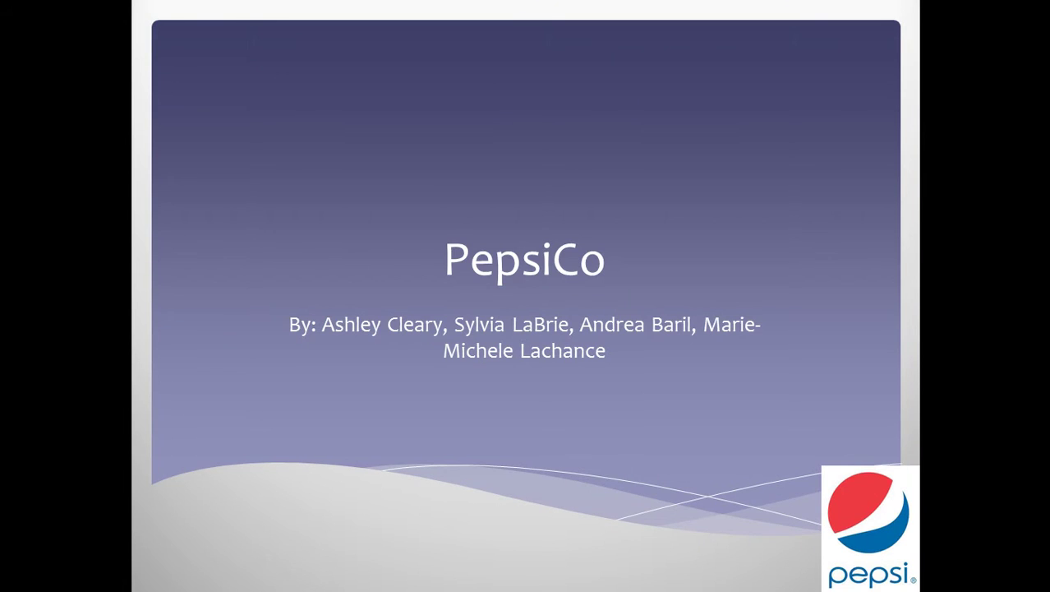
key("Right")
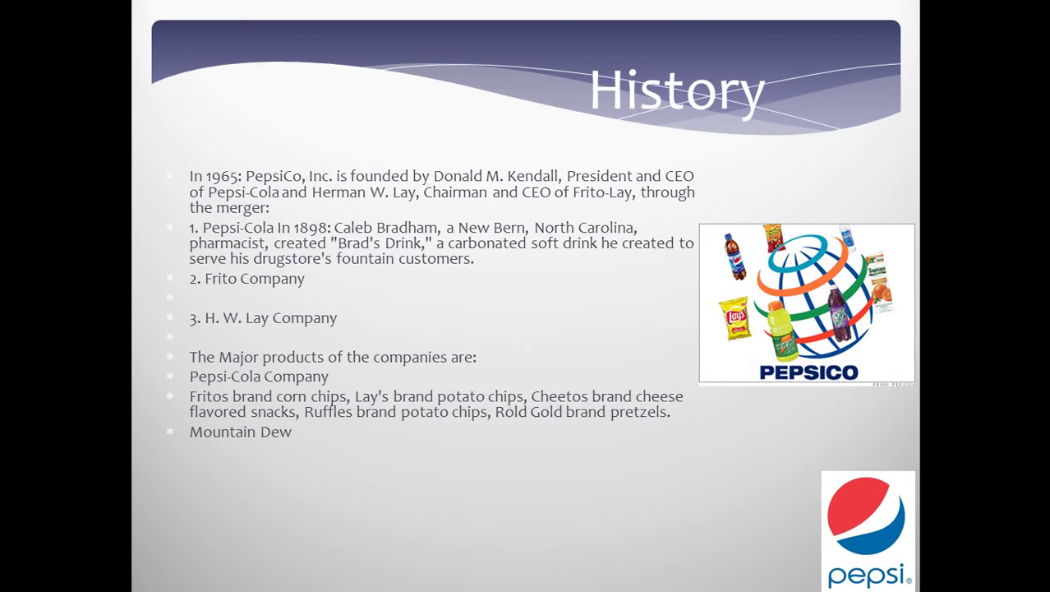
key("Right")
key("Right")
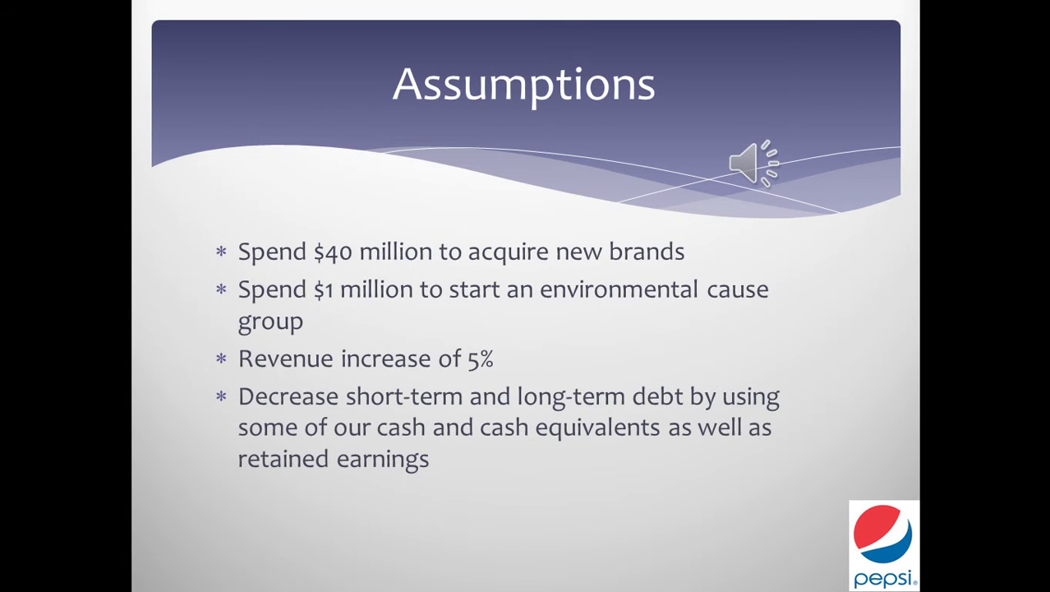
left_click(755, 162)
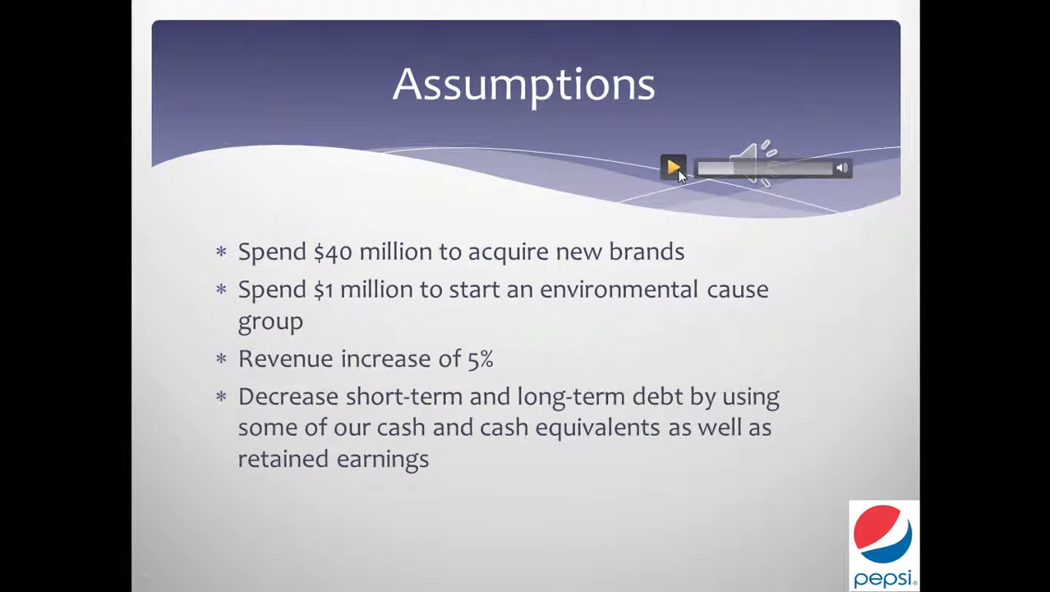
key("Escape")
left_click(799, 245)
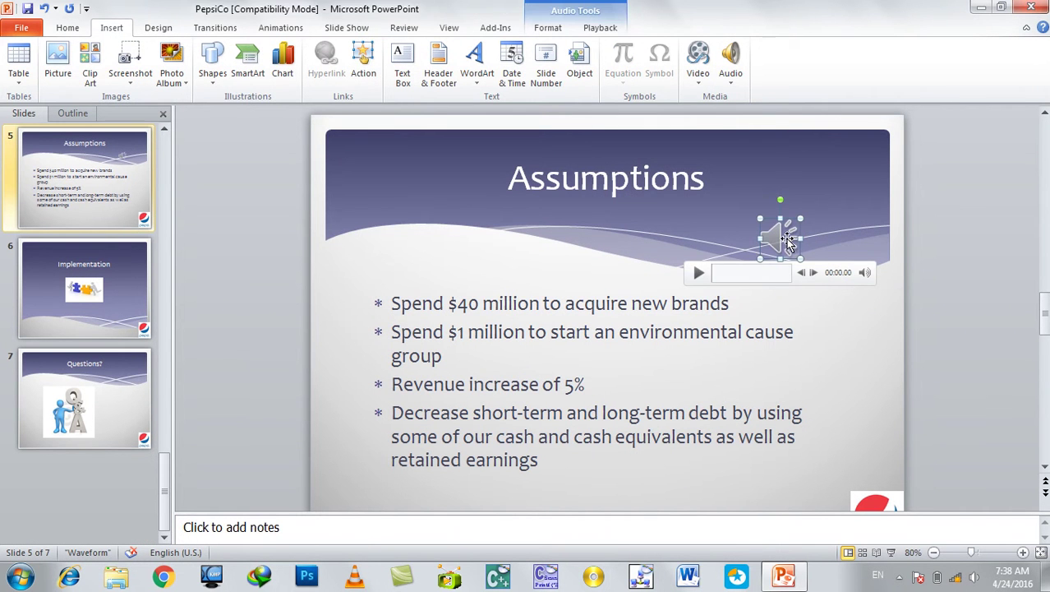
key("Delete")
- Rehearse timings by clicking through all seven slides and keep the 00:00–00:01 timings
left_click(263, 28)
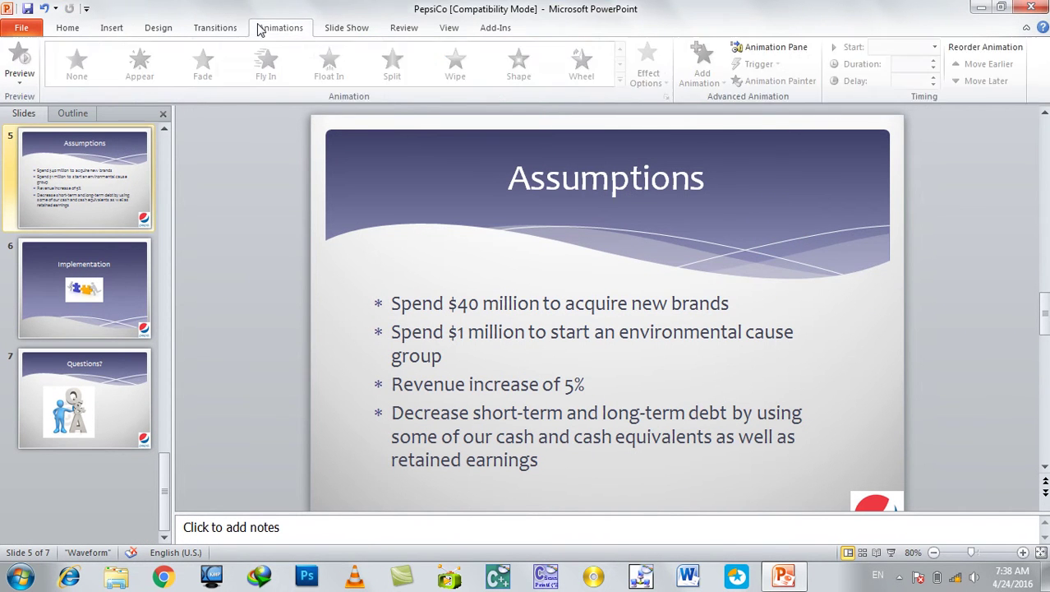
left_click(330, 30)
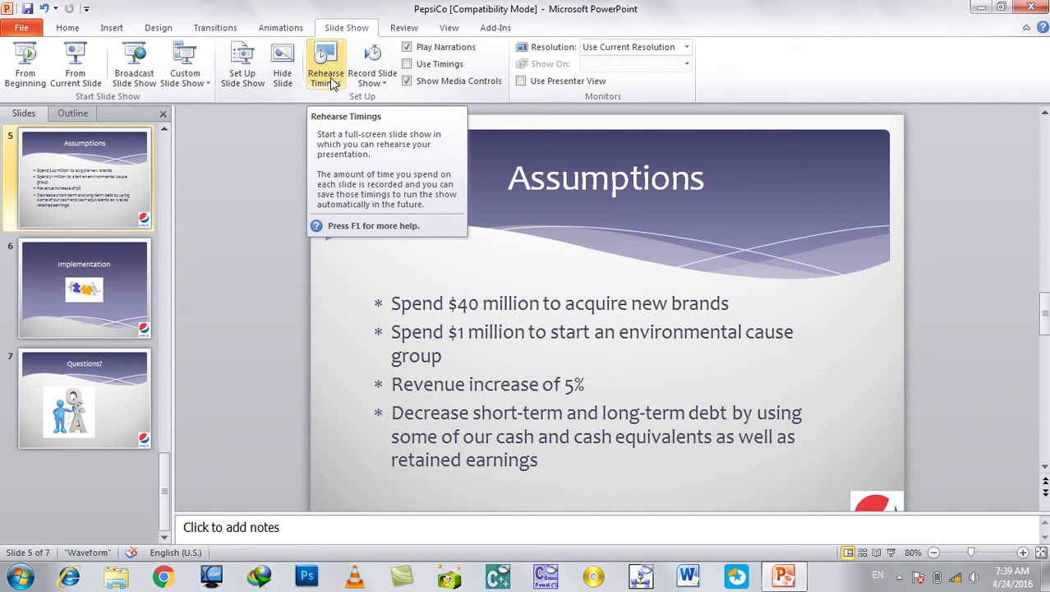
left_click(370, 83)
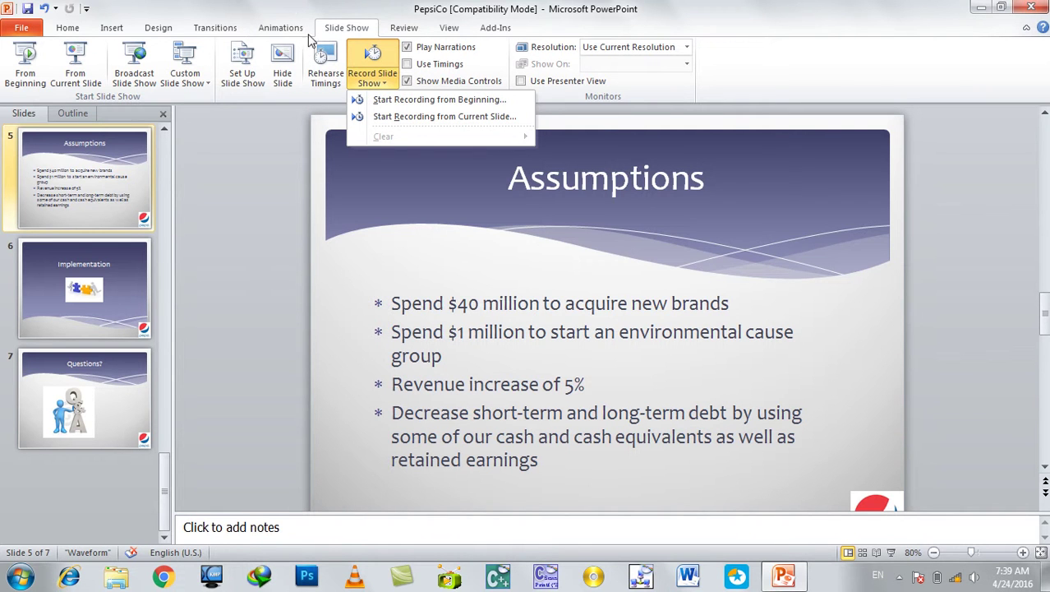
left_click(323, 54)
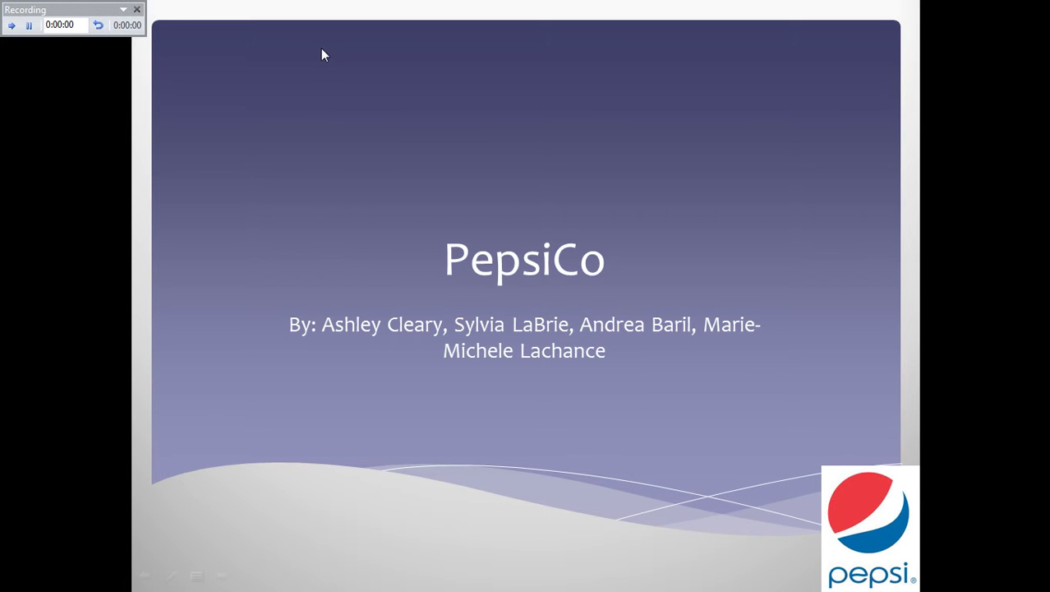
left_click(319, 159)
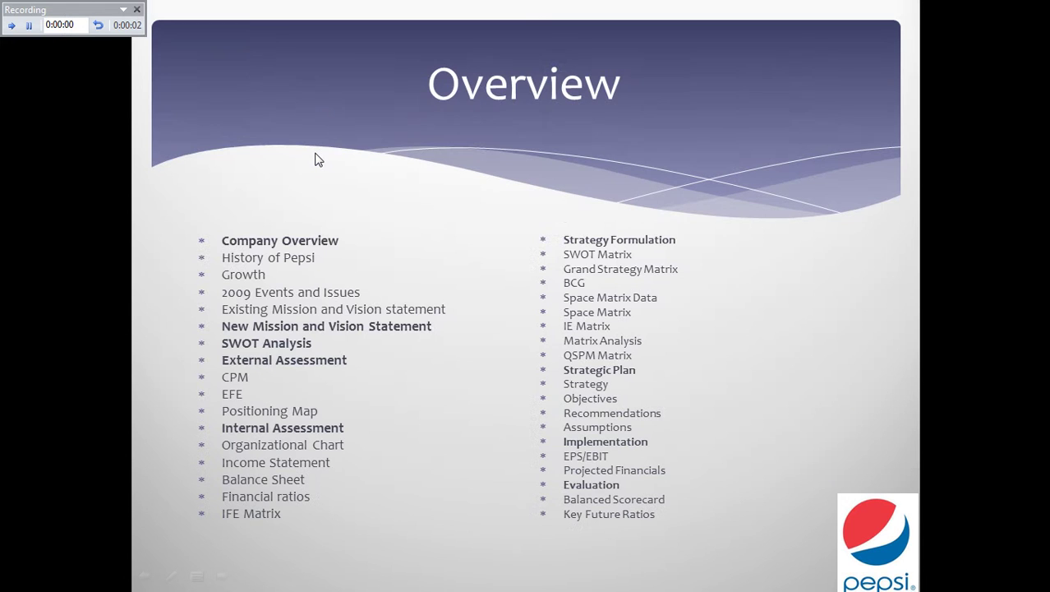
left_click(319, 159)
left_click(319, 159)
left_click(318, 159)
left_click(319, 159)
left_click(319, 160)
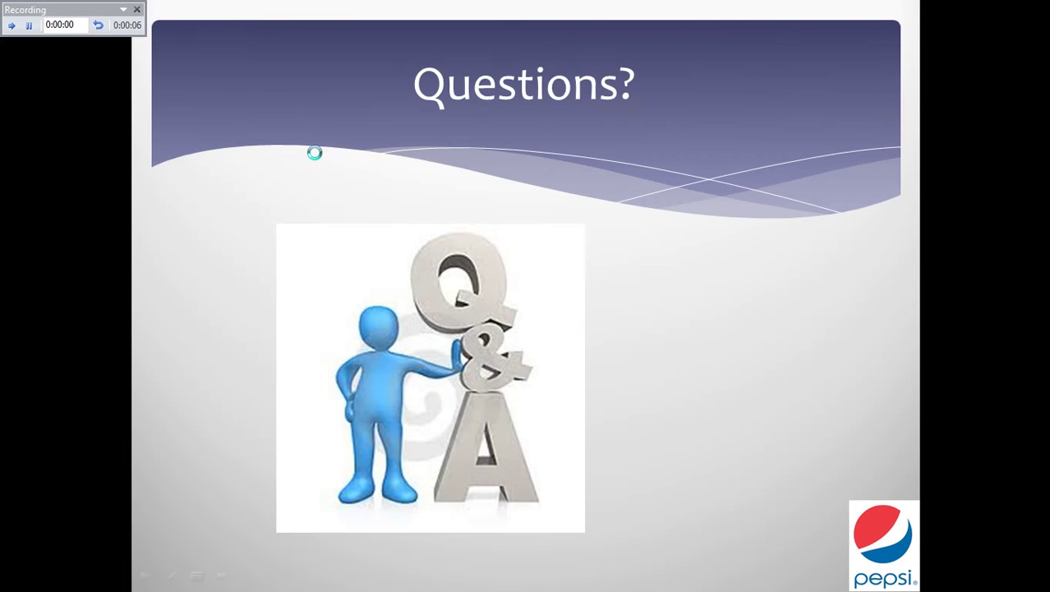
left_click(319, 160)
left_click(319, 160)
key("Escape")
left_click(497, 326)
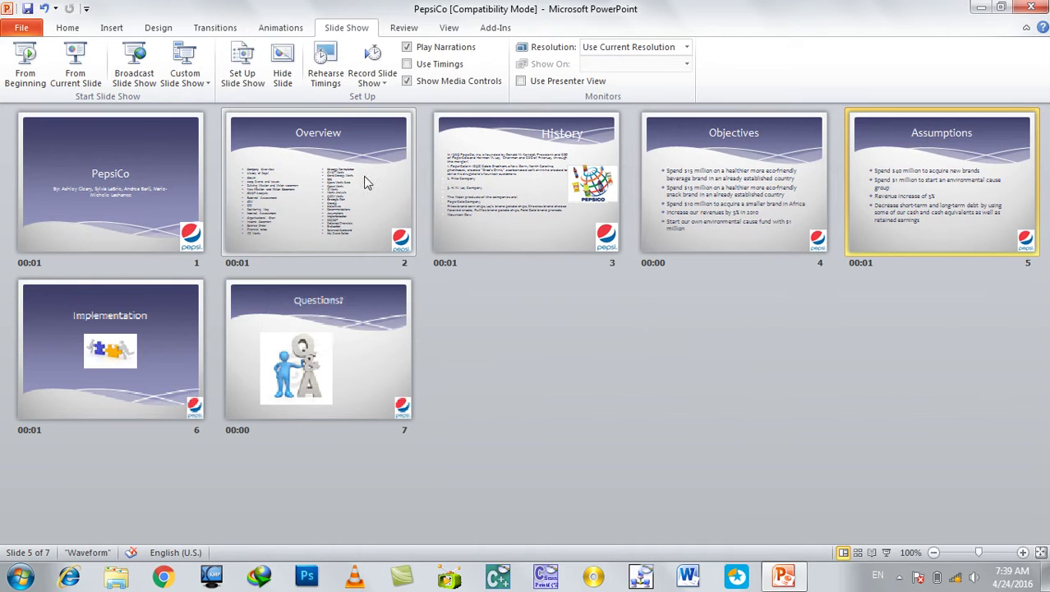
- Turn on Show without narration and run the timed show through to the end
left_click(240, 78)
left_click(401, 291)
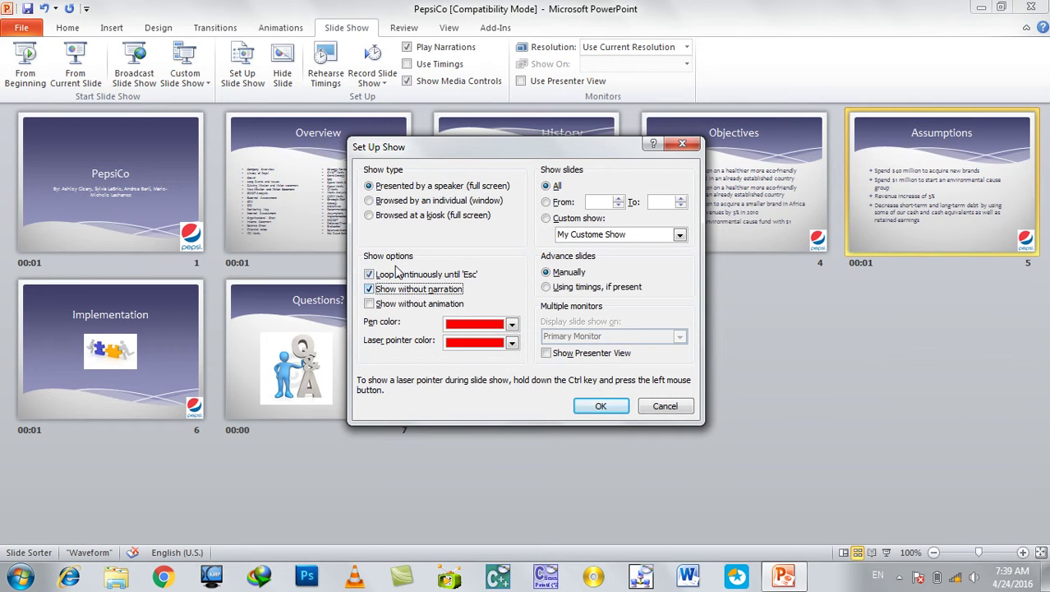
left_click(598, 406)
key("F5")
left_click(594, 411)
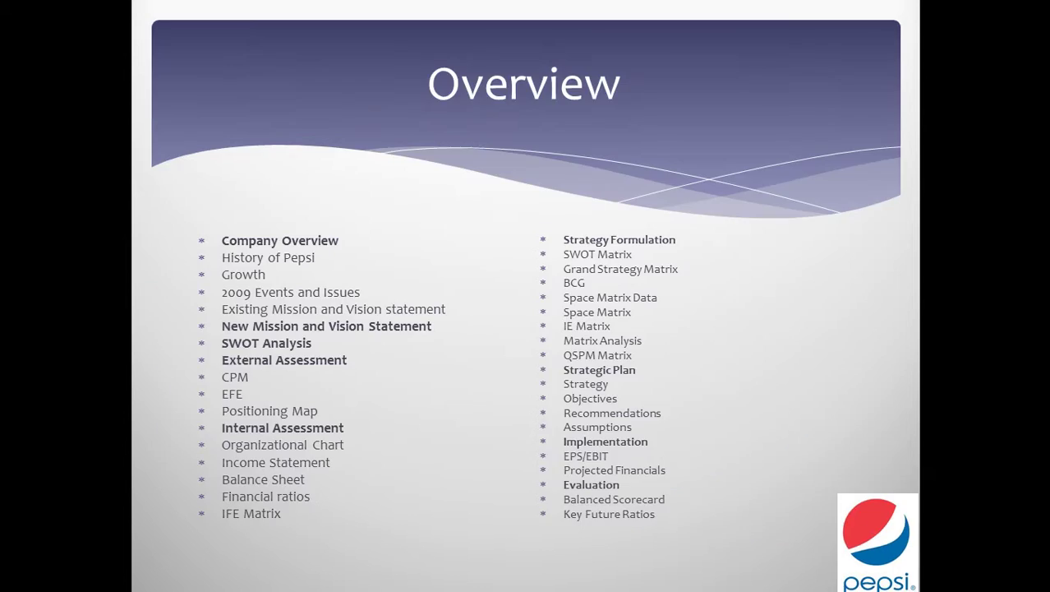
key("Right")
key("Right")
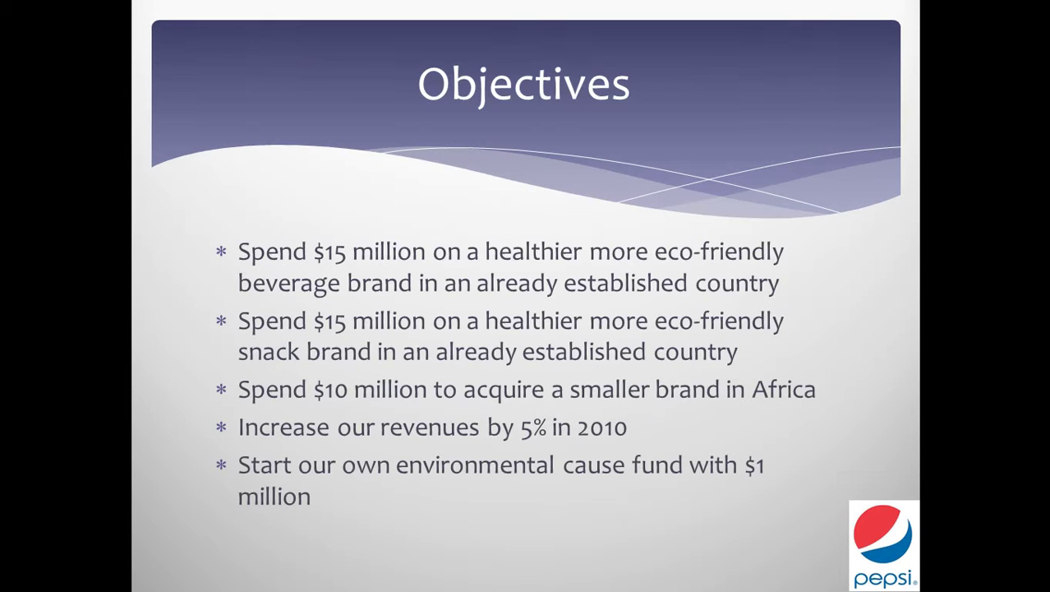
key("Right")
key("Right")
key("Right")
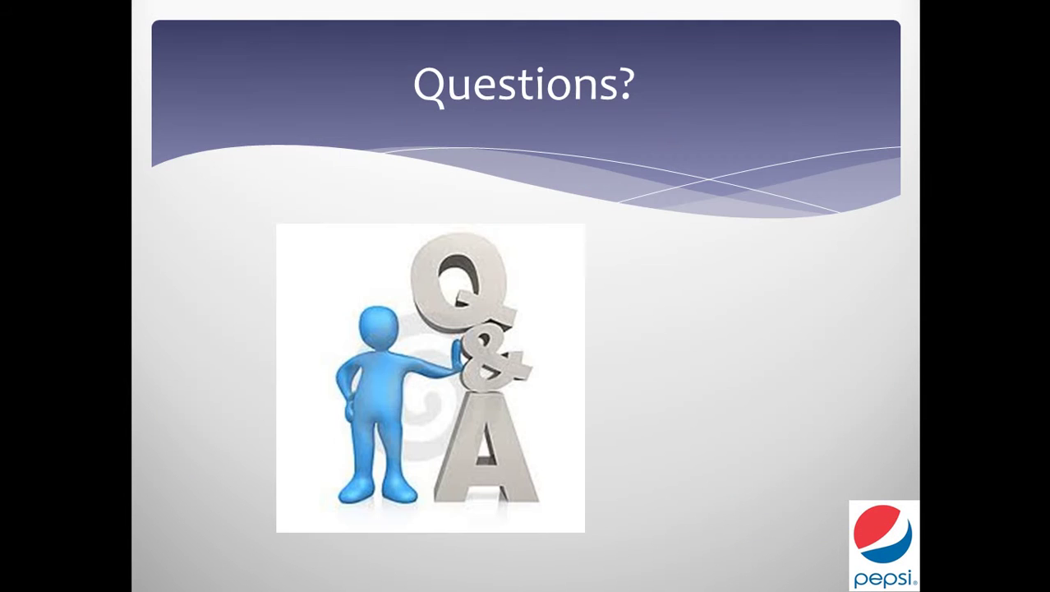
key("Home")
key("Escape")
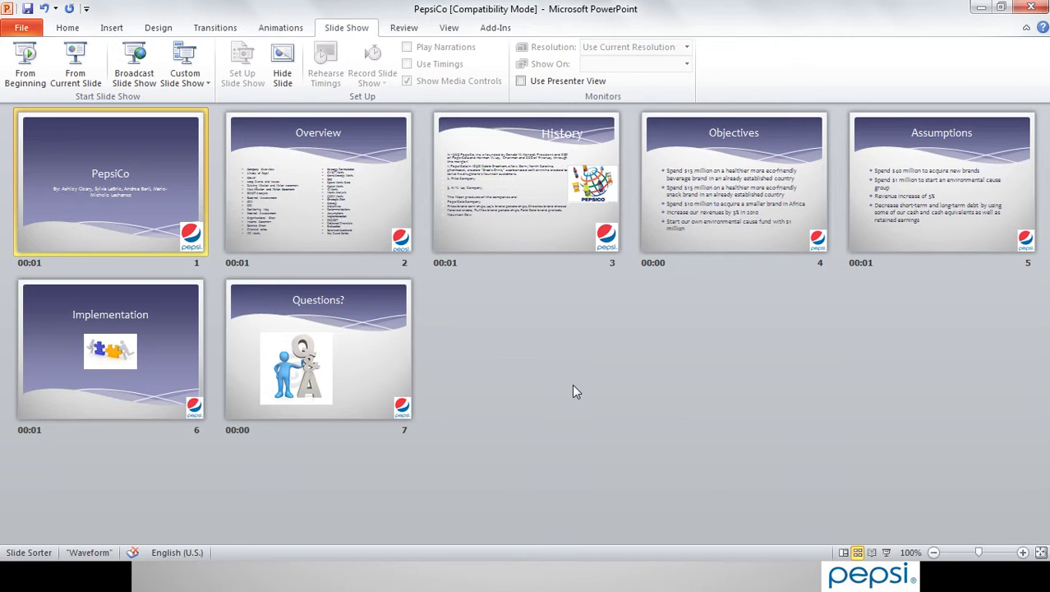
- Recheck the Set Up Show dialog unchanged and open the PepsiCo title slide for editing
left_click(240, 74)
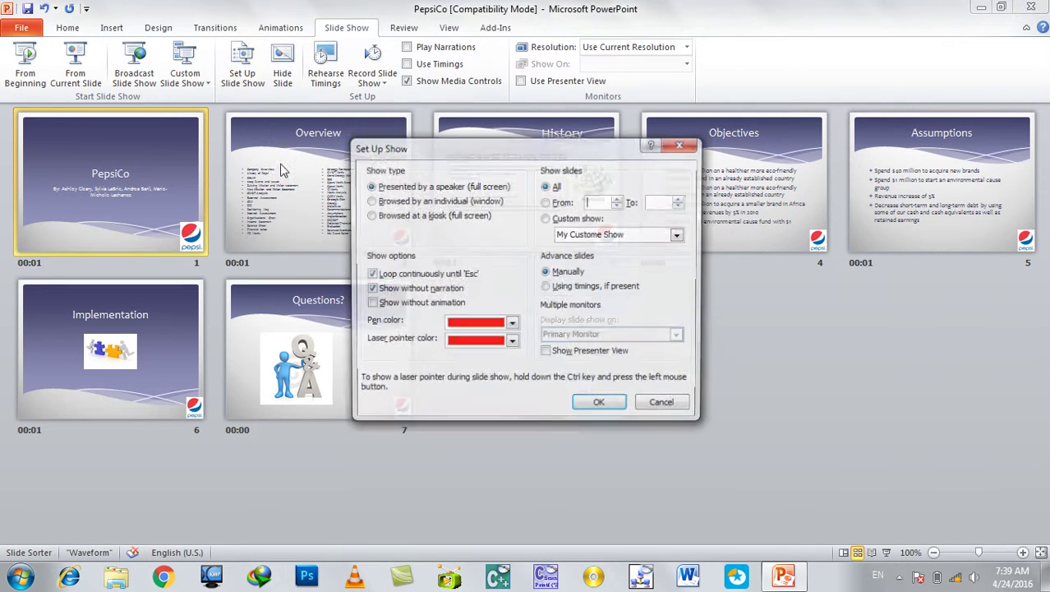
left_click(655, 407)
double_click(96, 188)
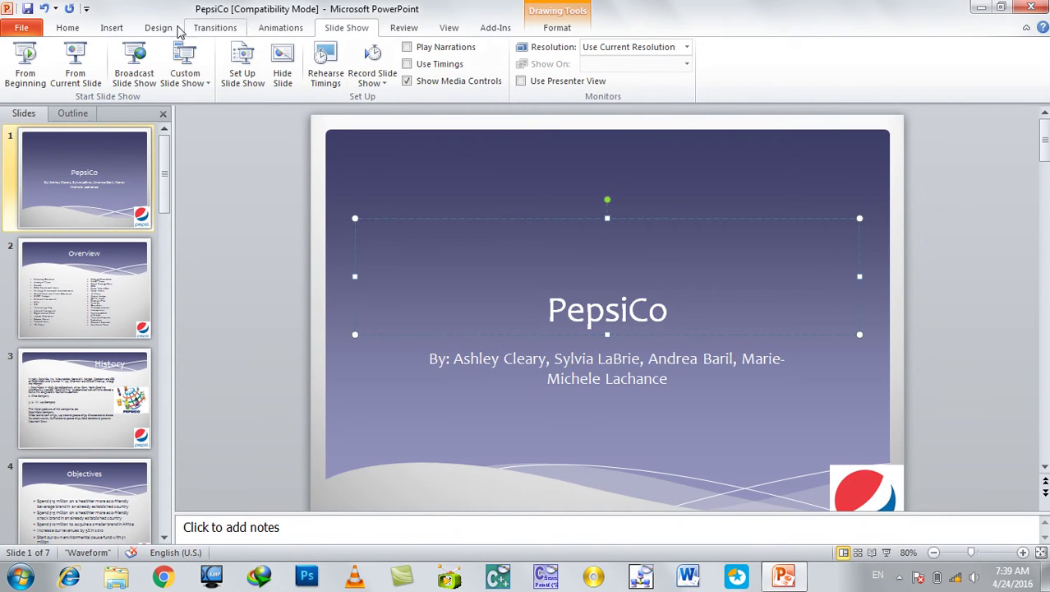
- Give the PepsiCo title a Fly In animation and test it in slide show
left_click(267, 29)
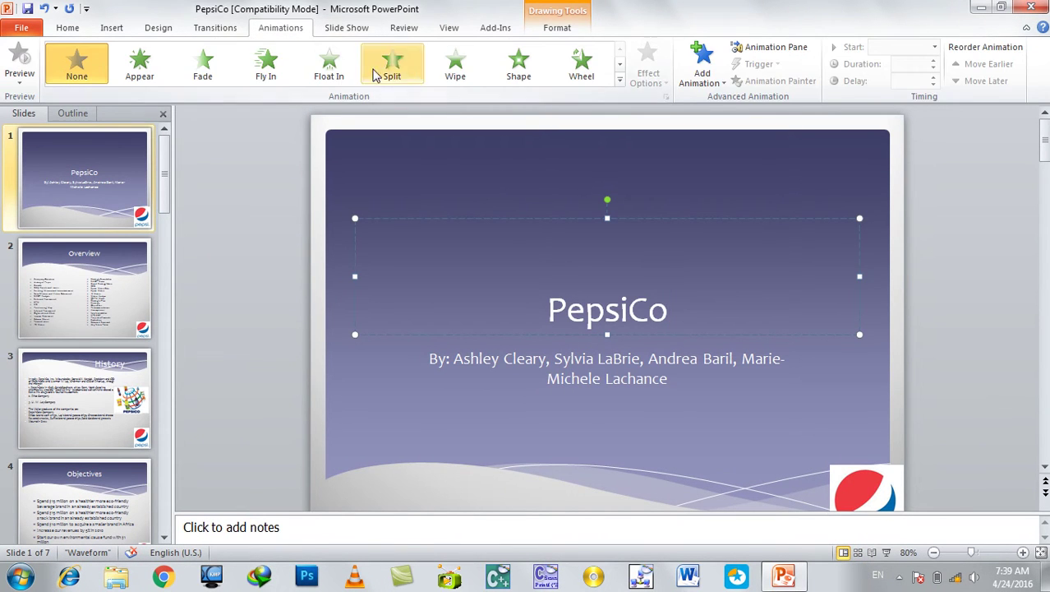
left_click(272, 64)
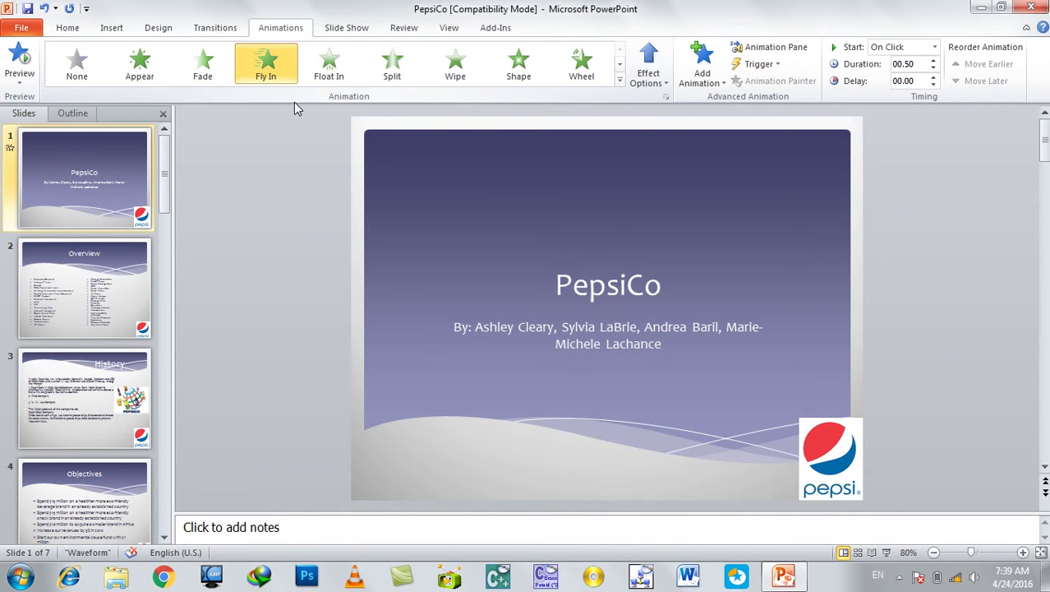
key("F5")
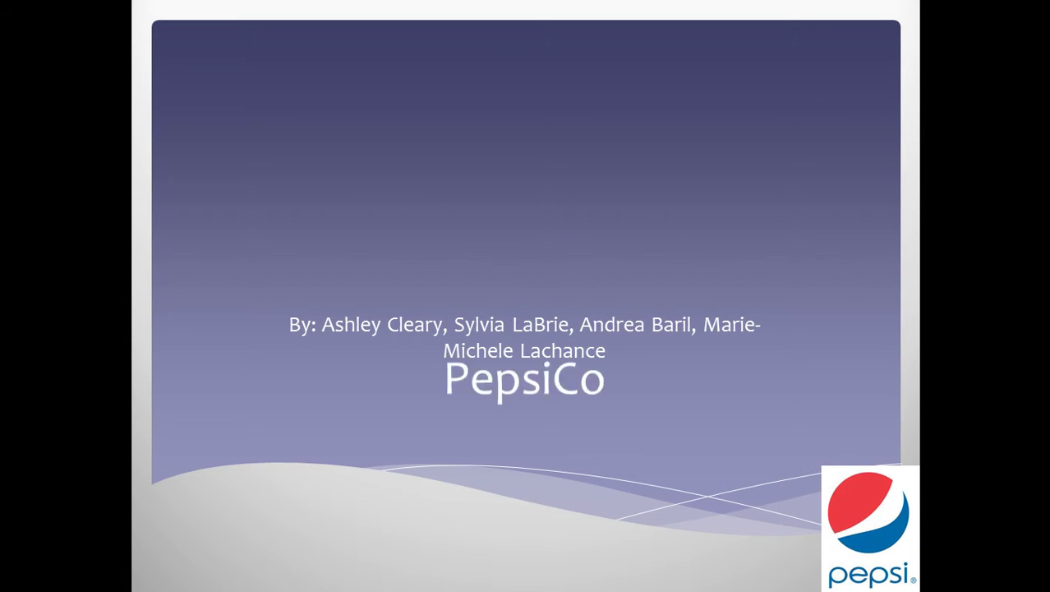
key("Escape")
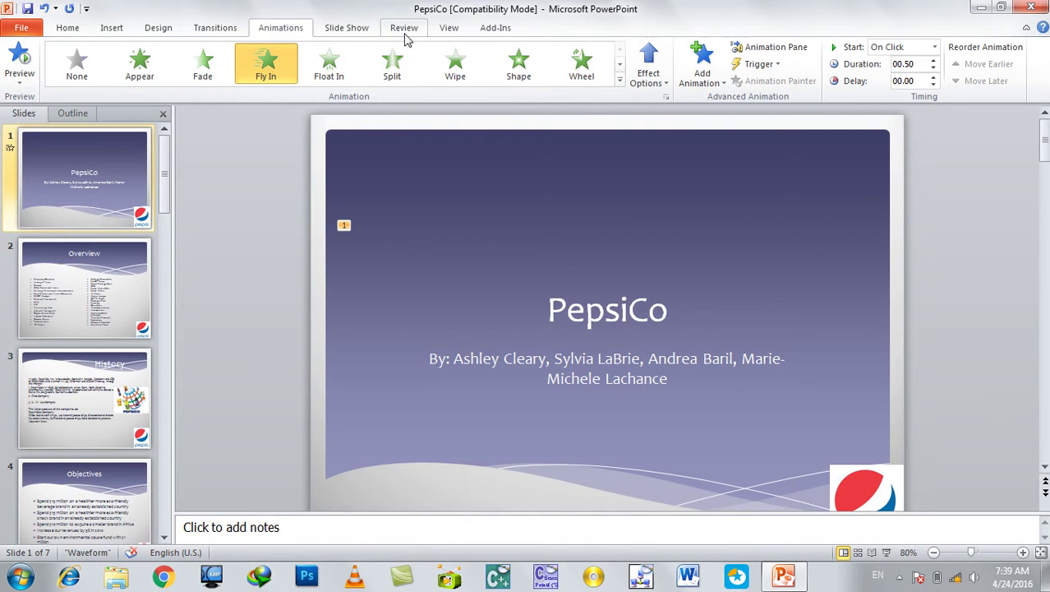
- Set the show to run without animation and test it on the title and Overview slides
left_click(346, 27)
left_click(244, 76)
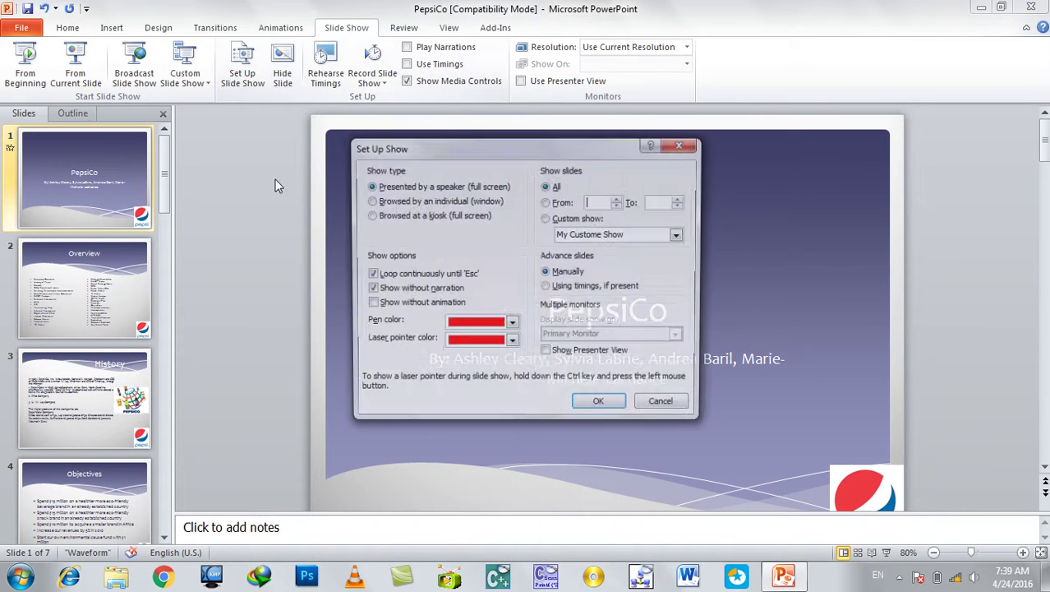
left_click(389, 305)
left_click(581, 404)
key("F5")
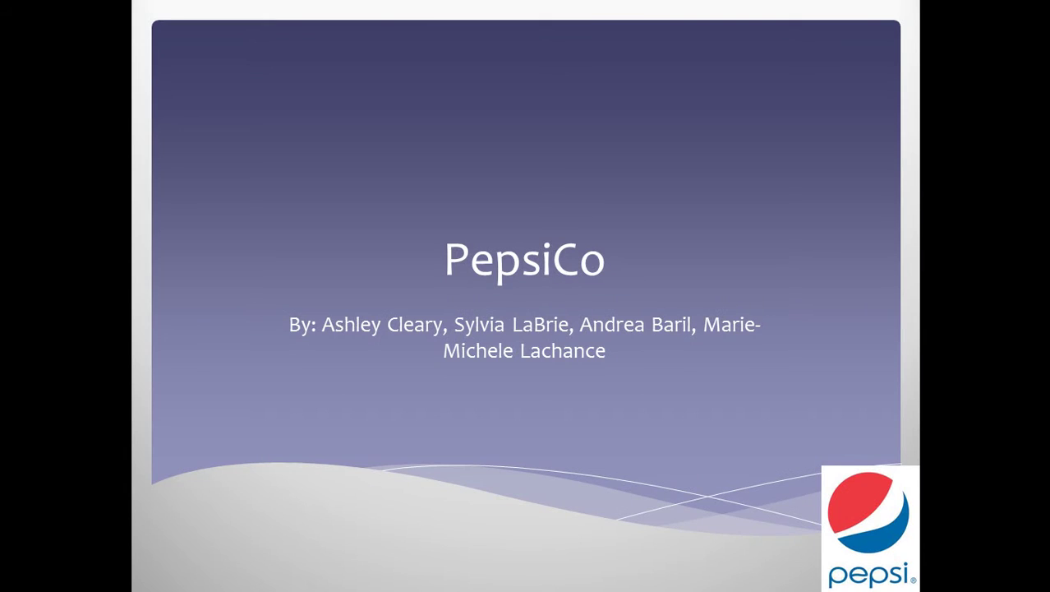
key("Right")
key("Left")
key("Escape")
- Apply a Fly In entrance animation to the title slide's subtitle
left_click(580, 402)
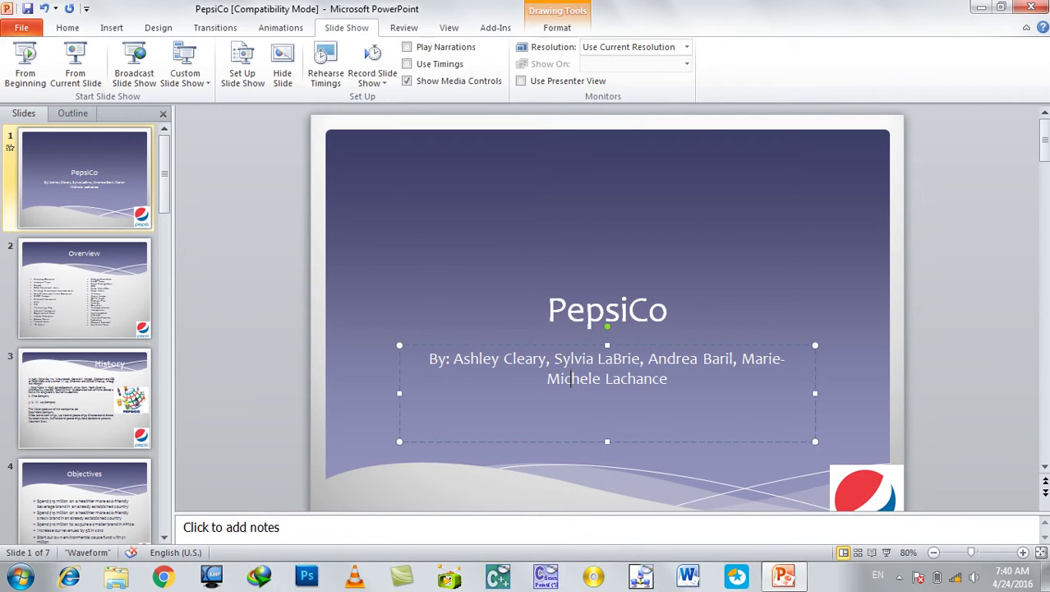
left_click(280, 27)
left_click(333, 69)
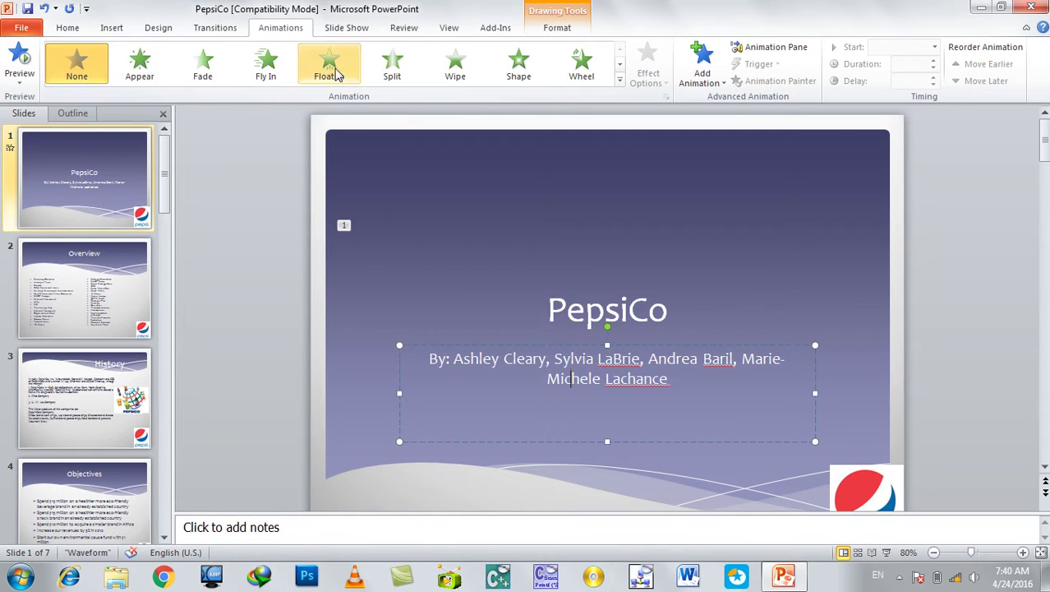
left_click(256, 69)
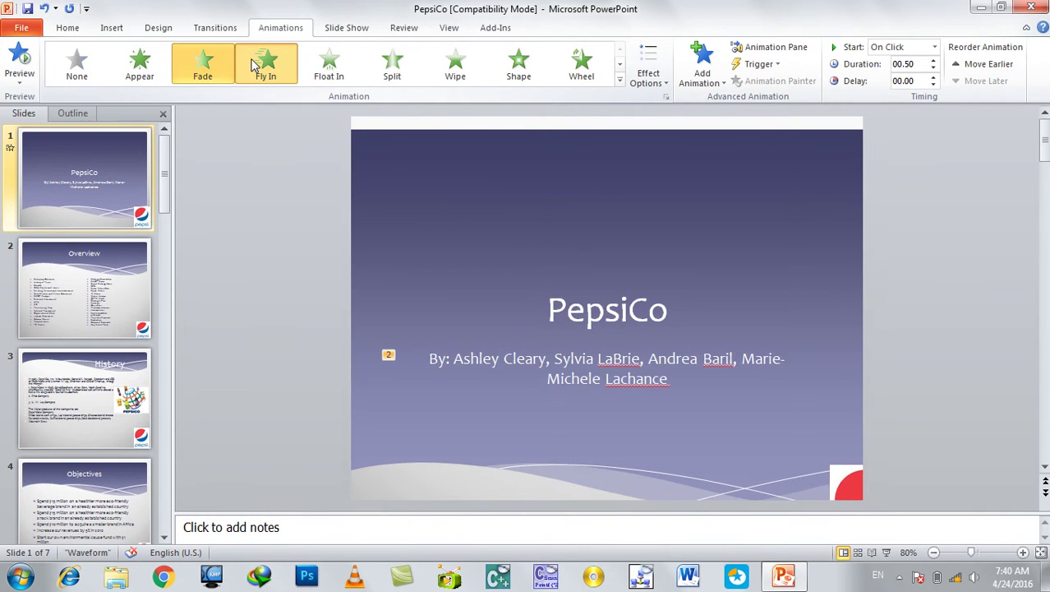
left_click(594, 358)
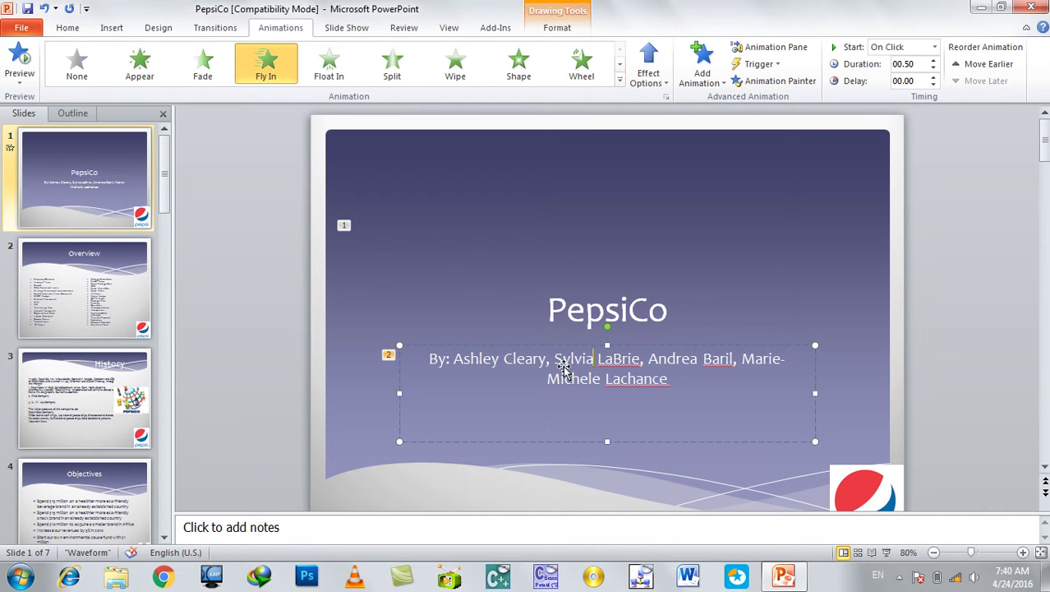
- Test the subtitle animation in slide show, then reopen Set Up Show
key("F5")
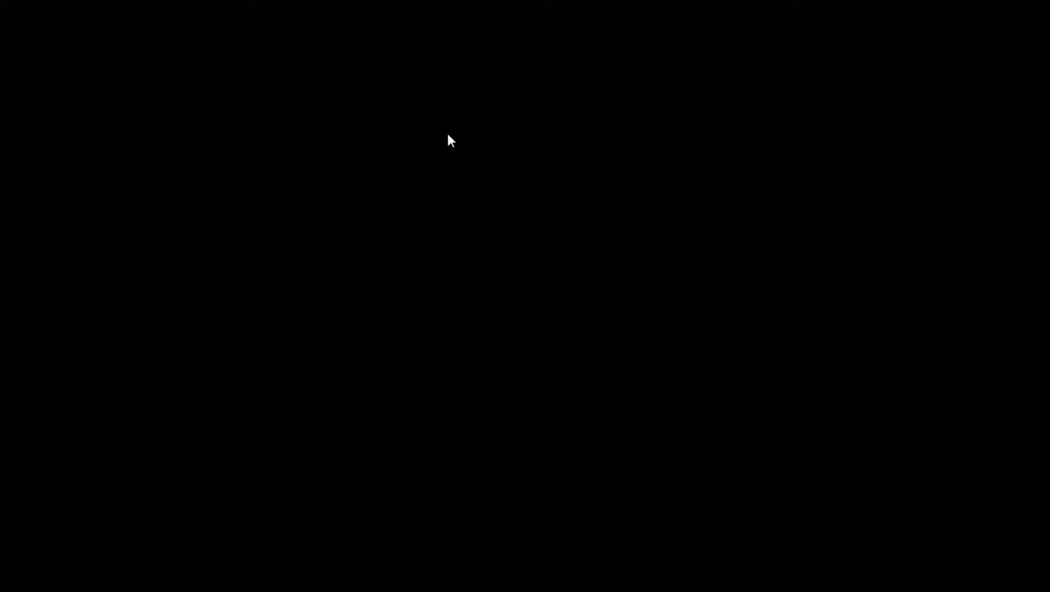
key("Right")
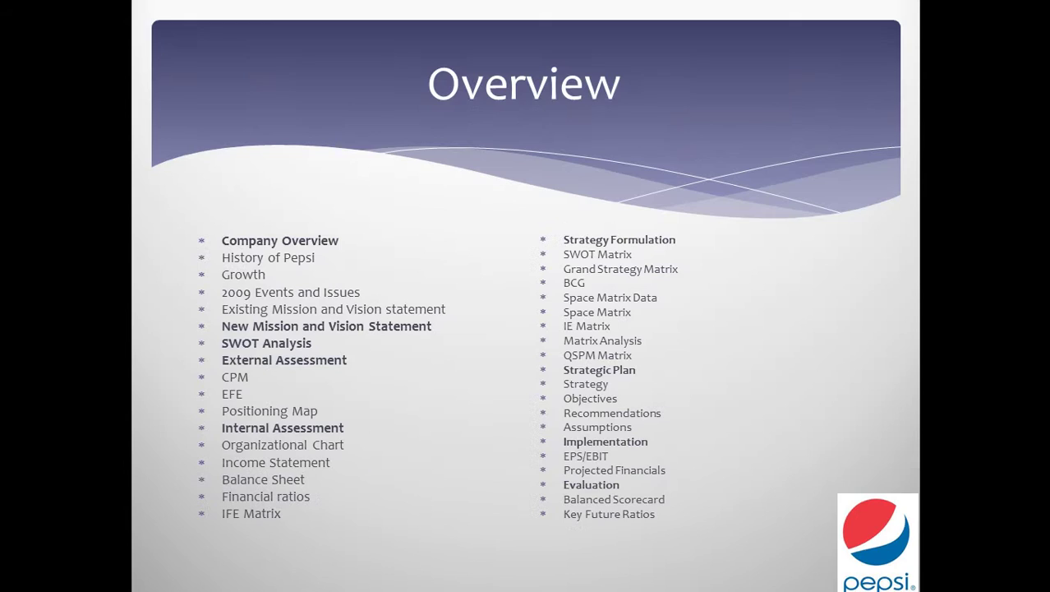
key("Escape")
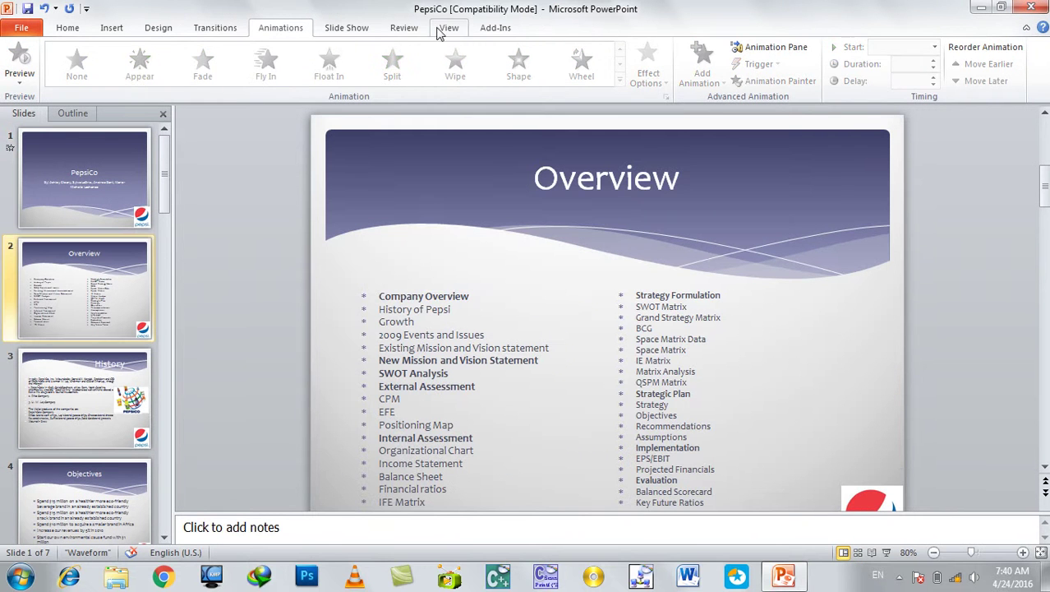
left_click(341, 28)
left_click(242, 72)
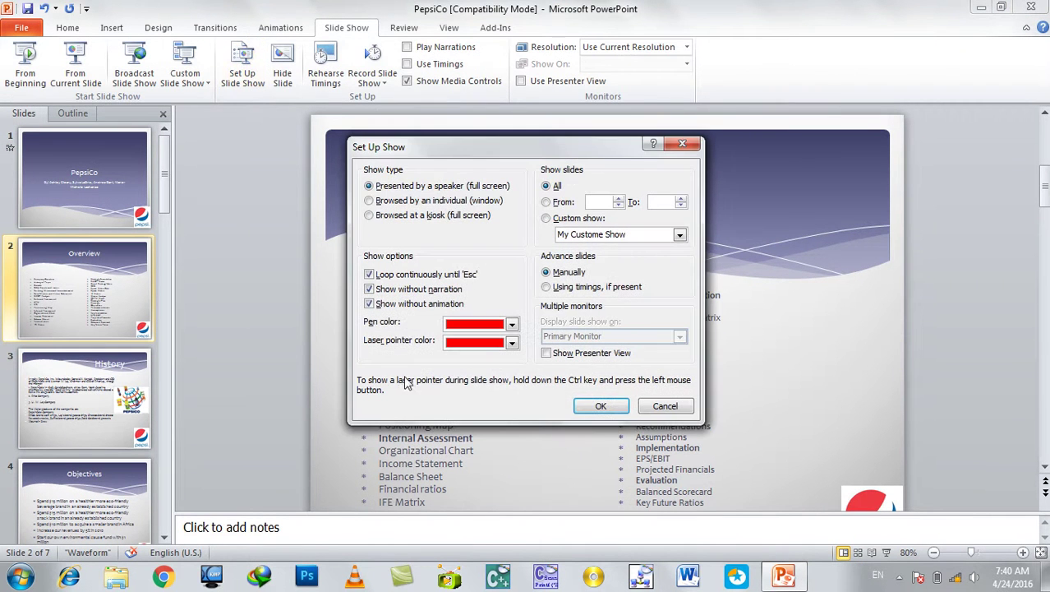
- Clear Show without animation, test the subtitle animation, then start a new show and open the pointer menu
left_click(399, 304)
left_click(601, 406)
key("F5")
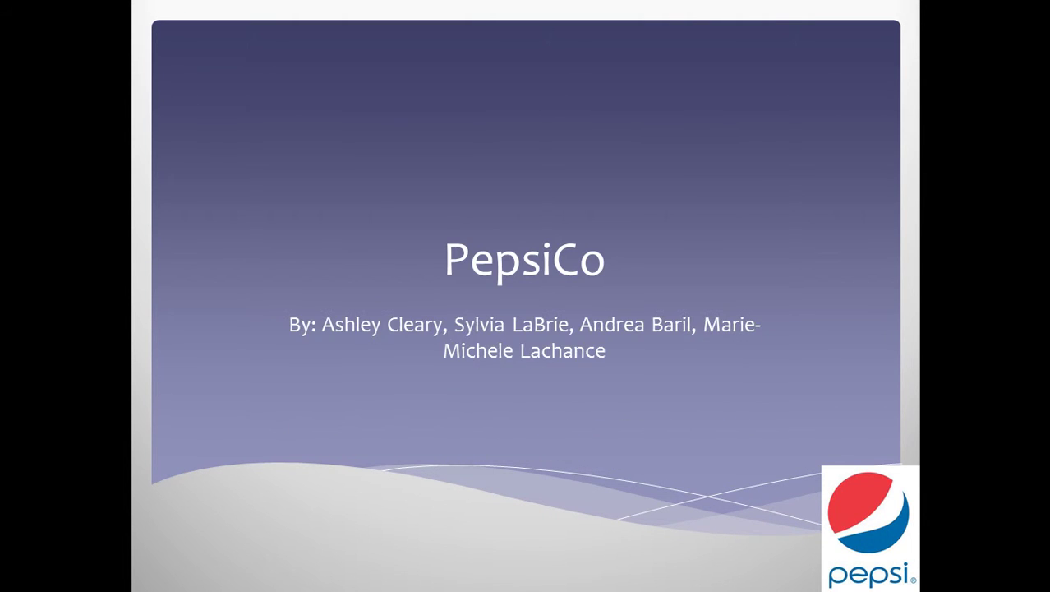
key("Escape")
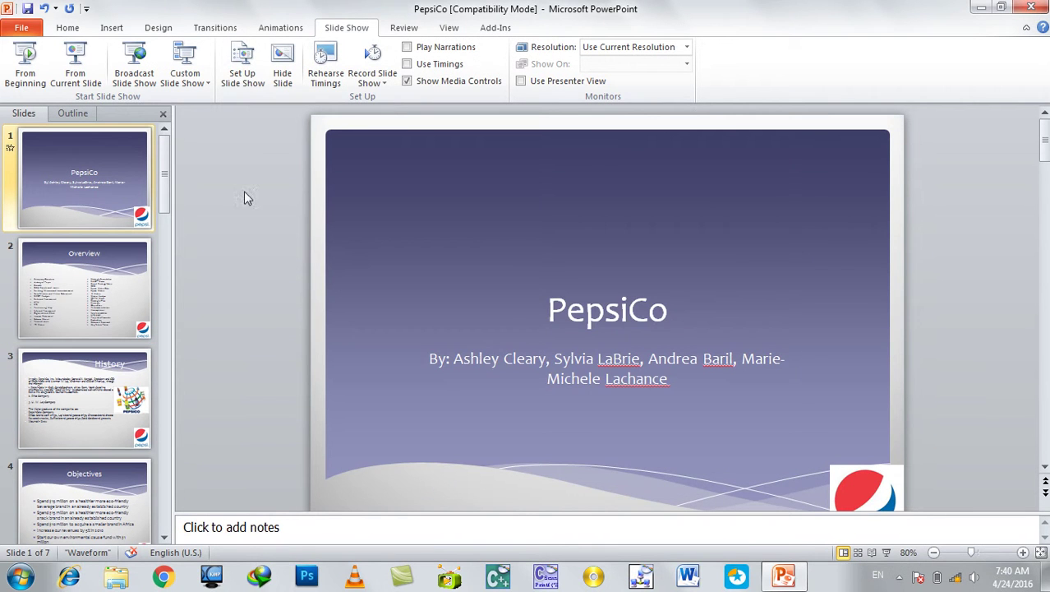
left_click(245, 82)
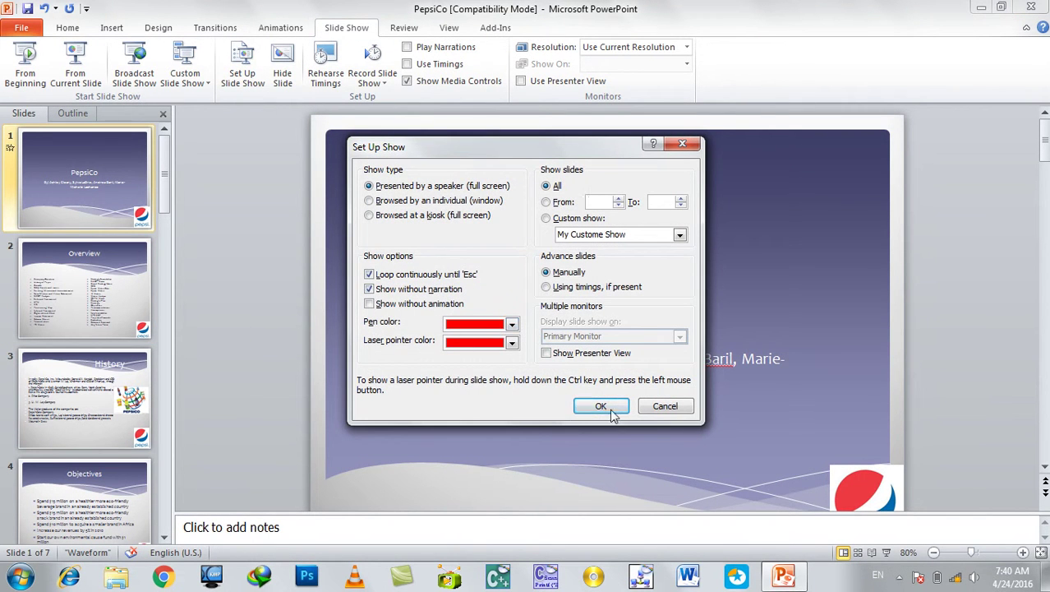
left_click(672, 405)
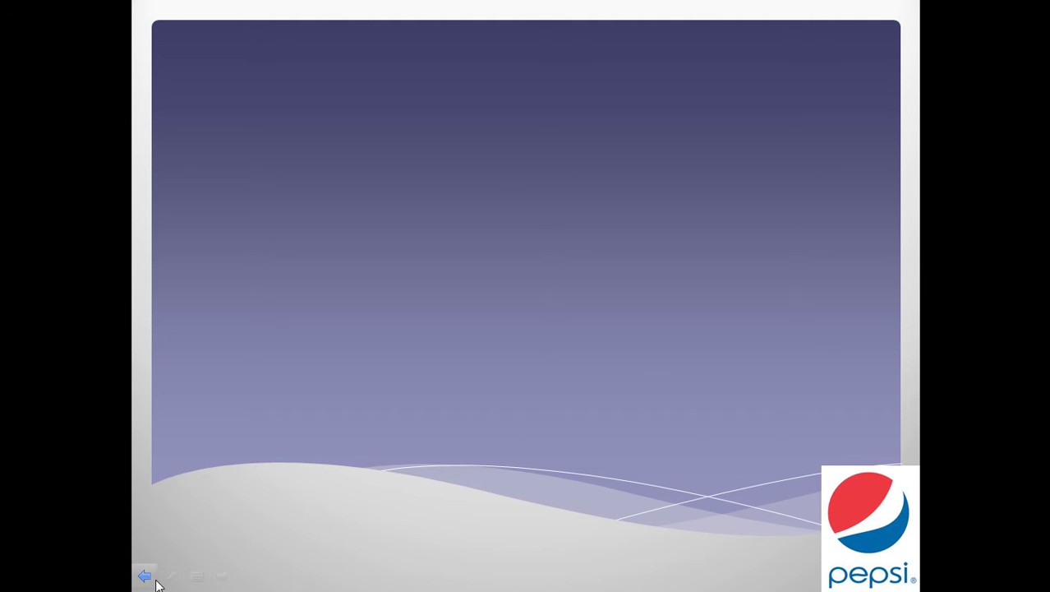
left_click(170, 577)
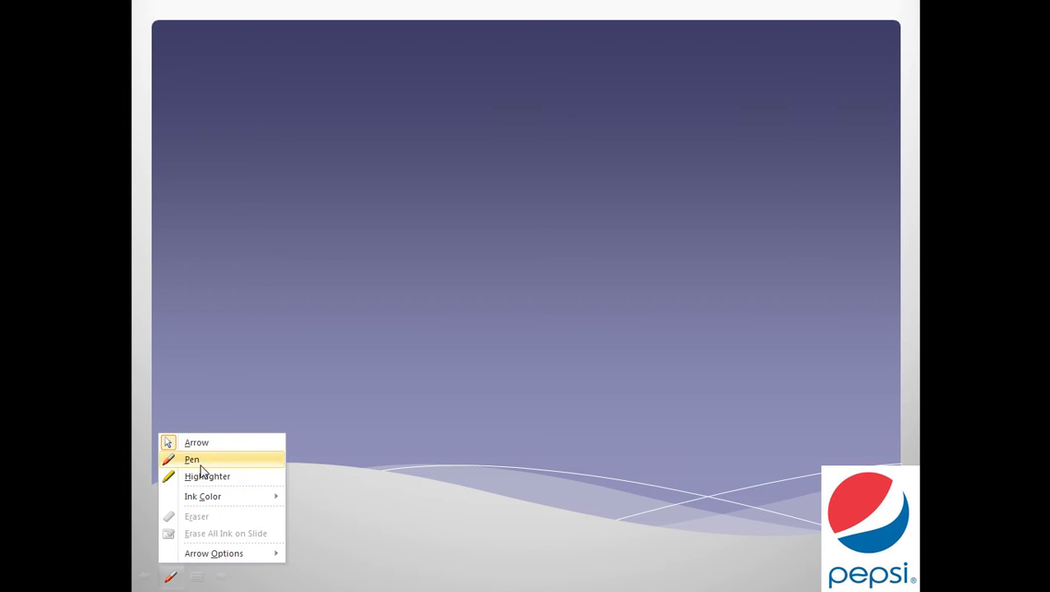
- Scribble red pen ink across the title slide during the show, then exit
left_click(194, 459)
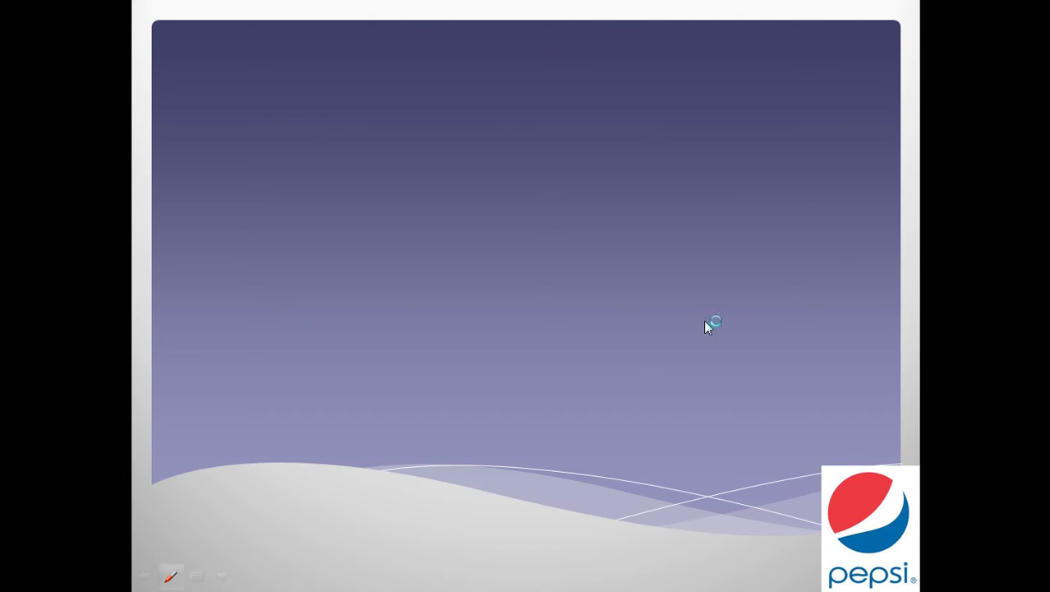
left_click_drag(607, 351, 605, 366)
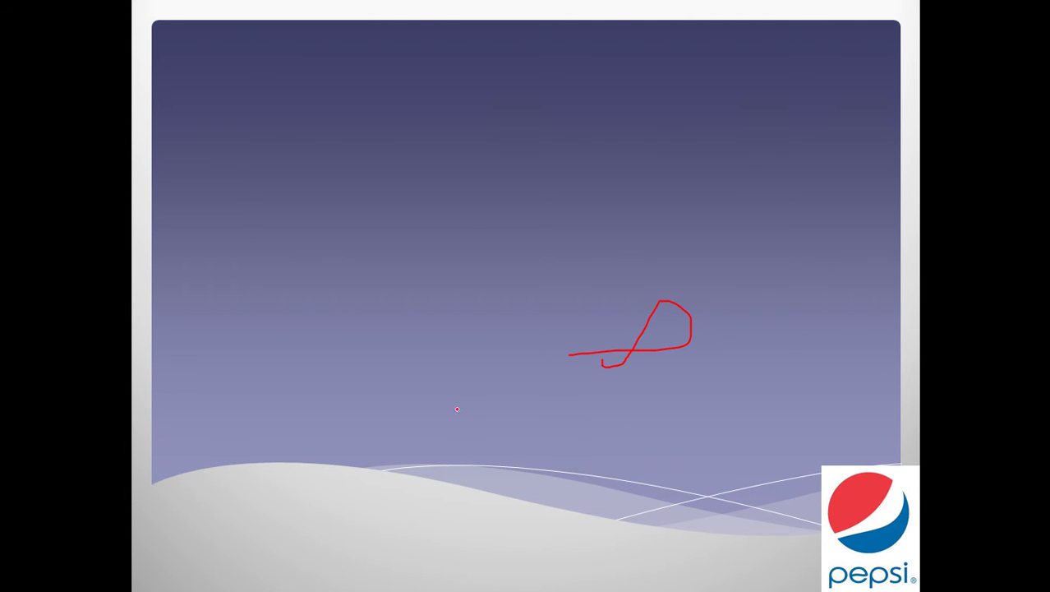
left_click_drag(298, 207, 237, 305)
left_click_drag(418, 248, 494, 345)
left_click_drag(492, 290, 557, 342)
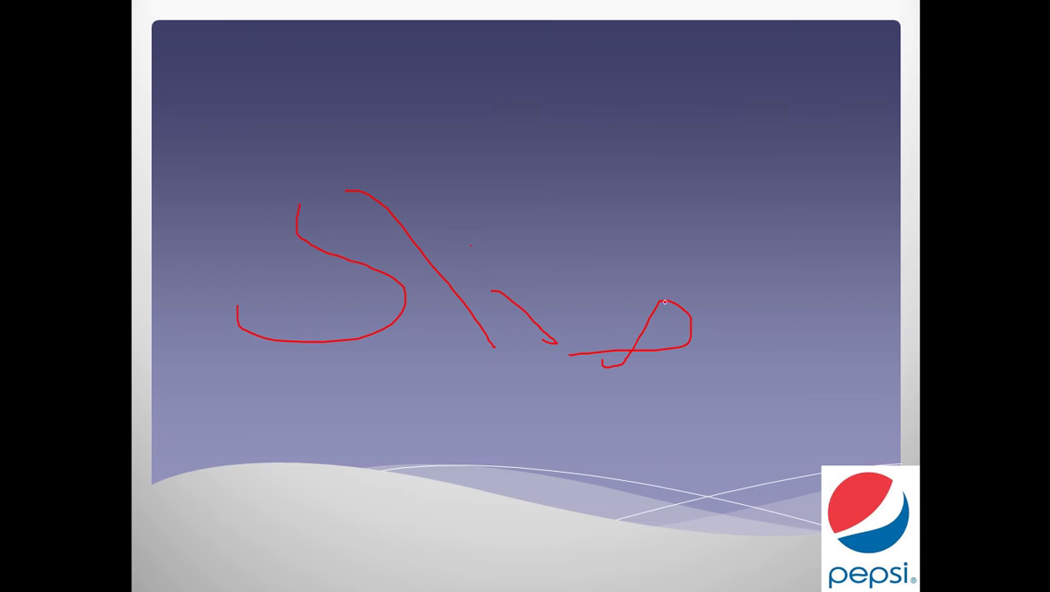
mouse_move(557, 289)
left_mouse_down()
mouse_move(622, 264)
mouse_move(663, 328)
left_mouse_up()
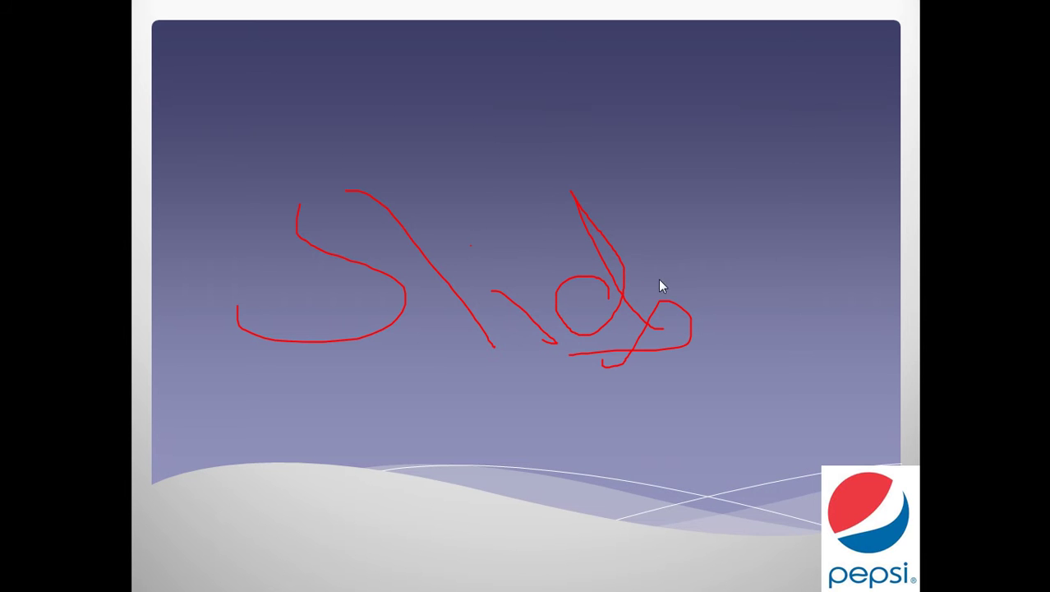
key("Escape")
- Keep the ink annotations on the title slide and leave the show's pen colour red
left_click(501, 329)
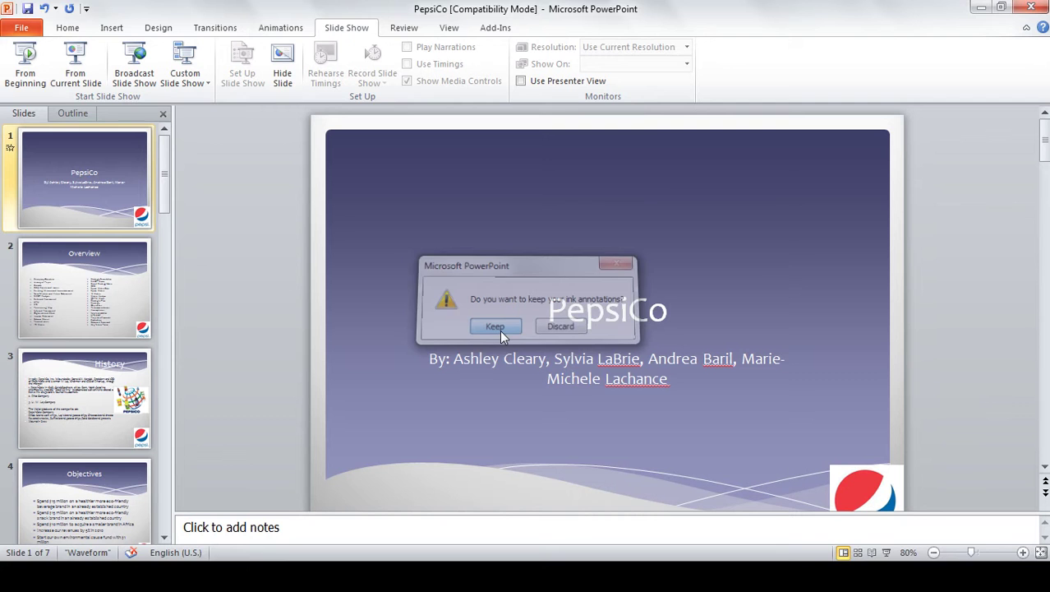
left_click(257, 250)
left_click(243, 74)
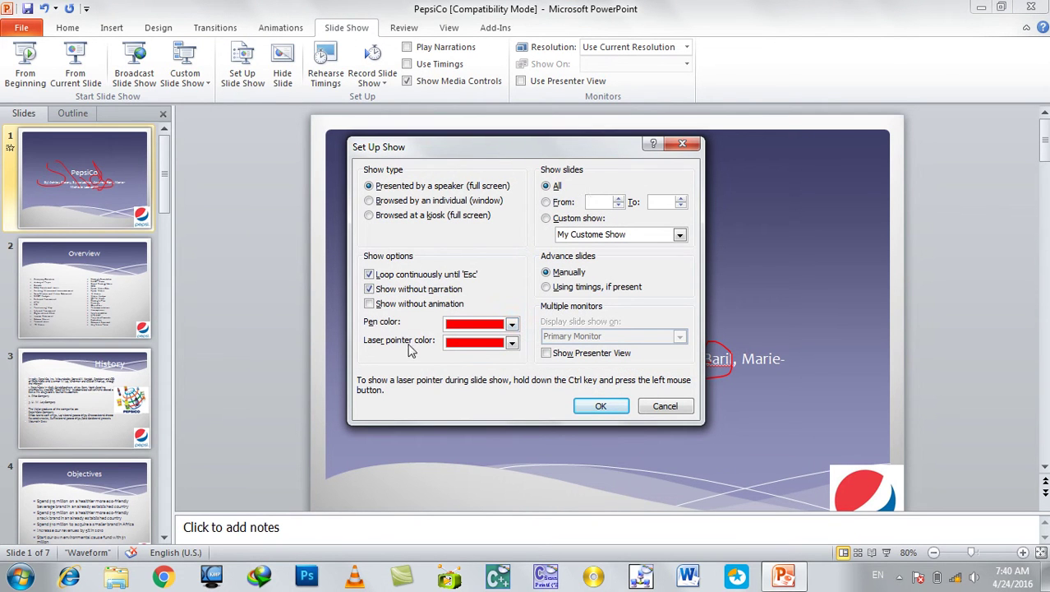
left_click(461, 351)
left_click(462, 329)
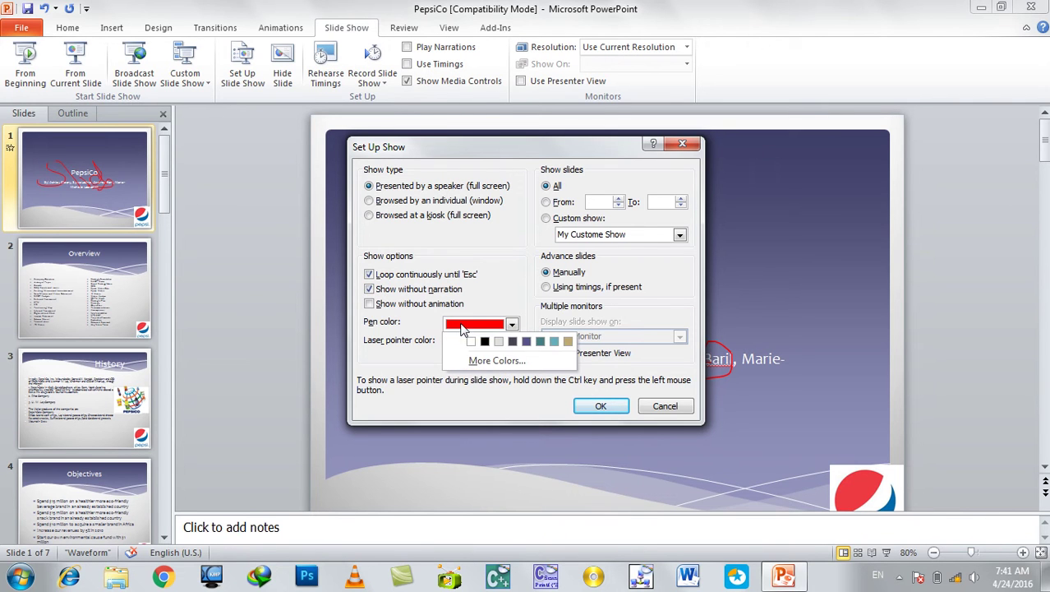
left_click(415, 356)
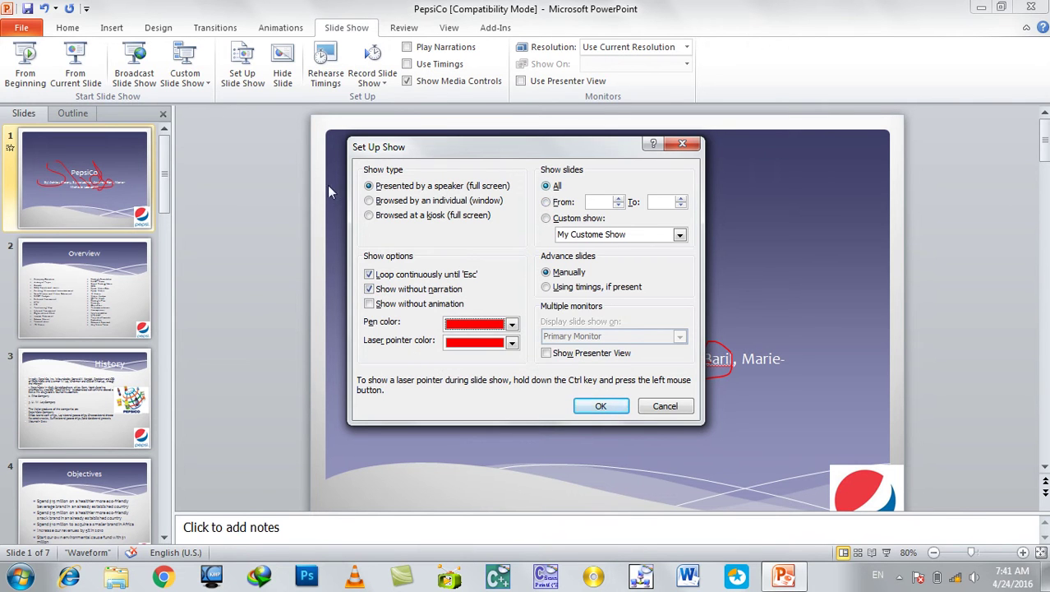
- Limit the slide show to slides 1 through 3 and start it
left_click(562, 202)
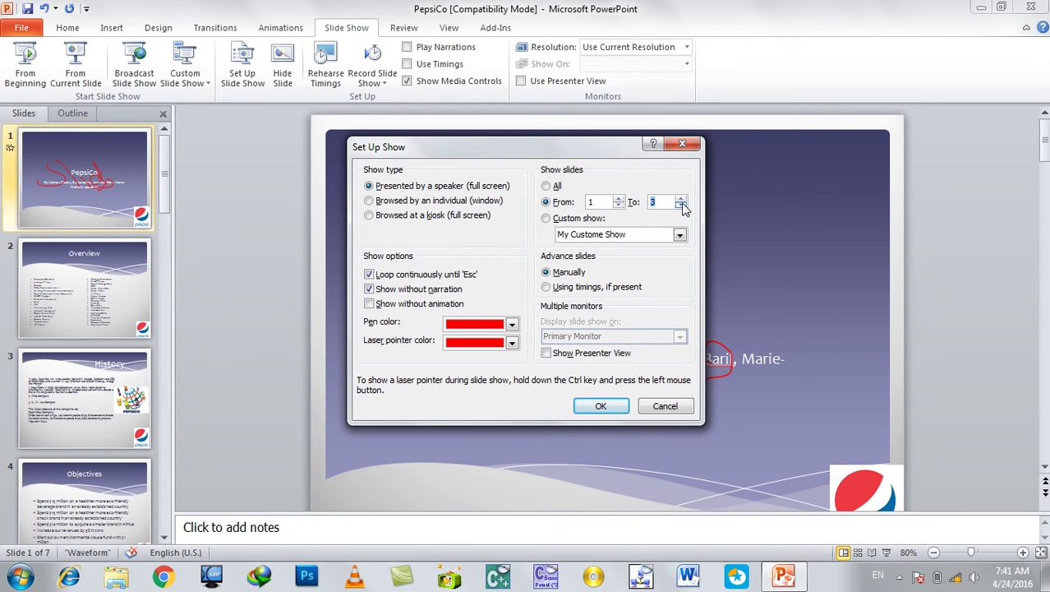
left_click(599, 405)
key("F5")
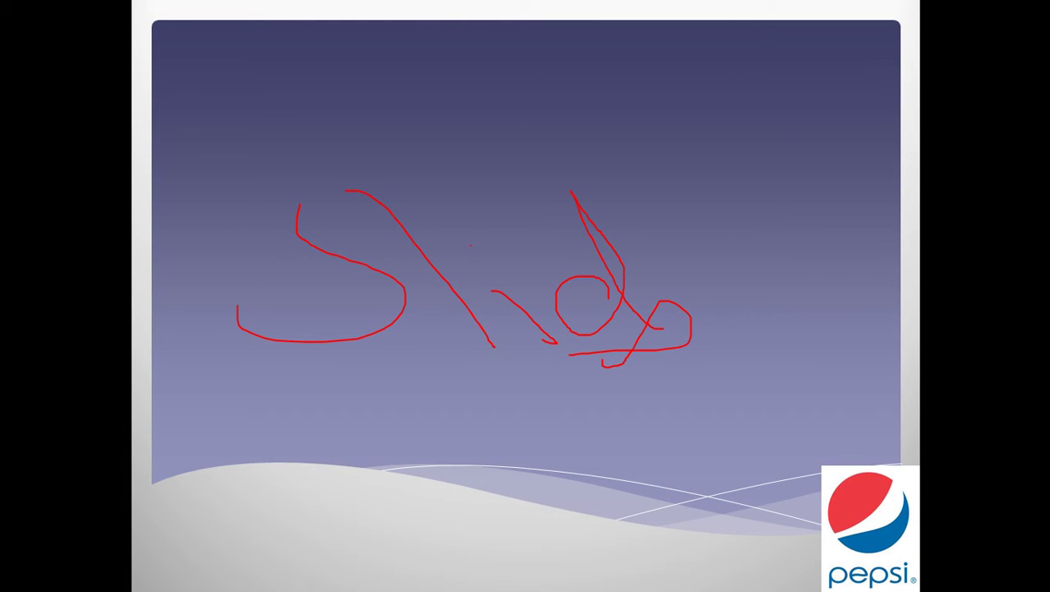
- End the show, reset it to include all slides, and run it again
key("Escape")
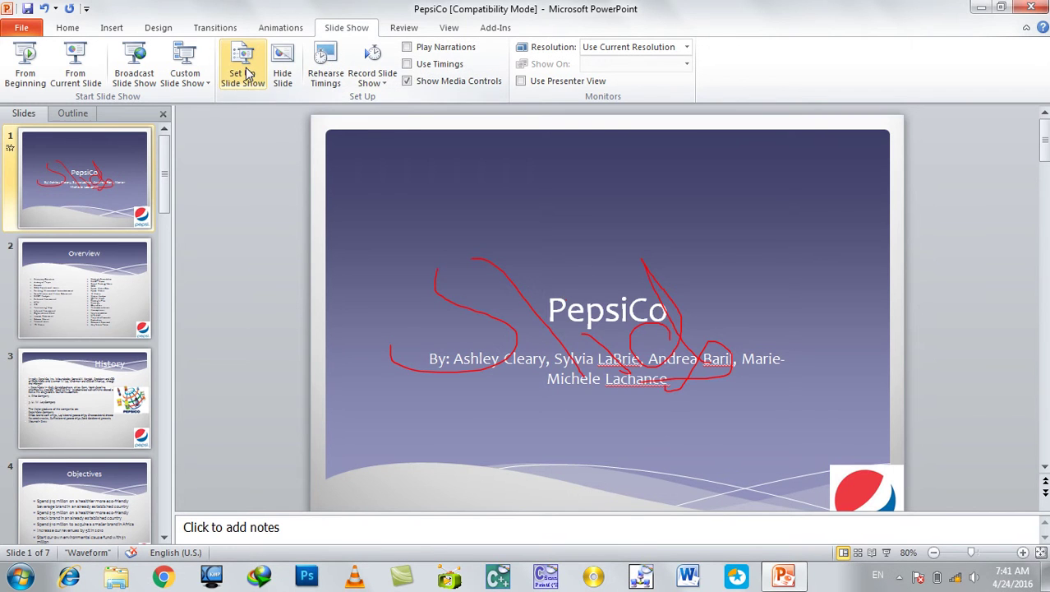
left_click(249, 74)
left_click(556, 187)
left_click(597, 403)
key("F5")
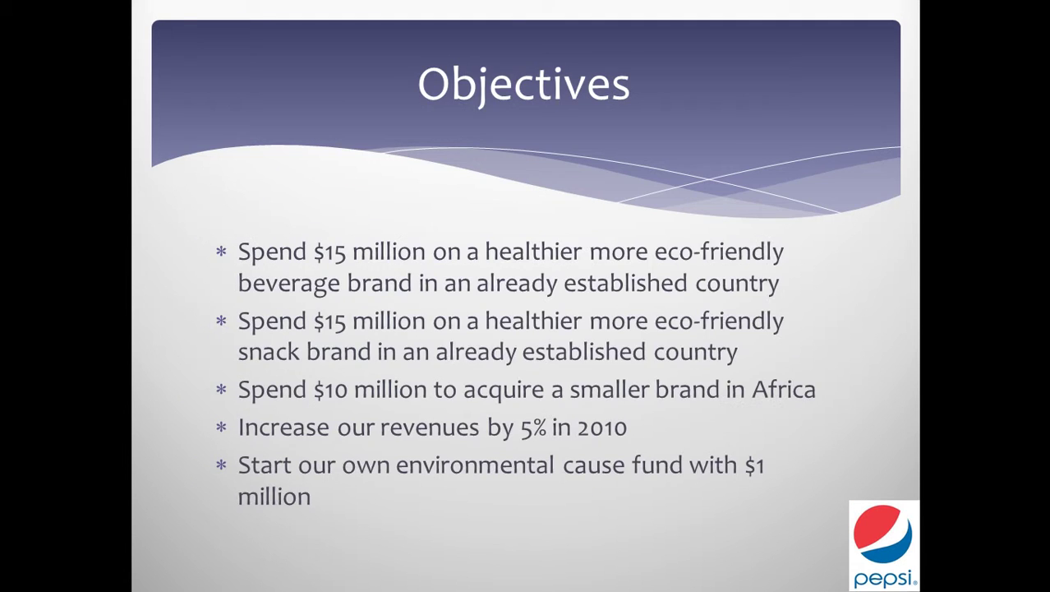
key("Escape")
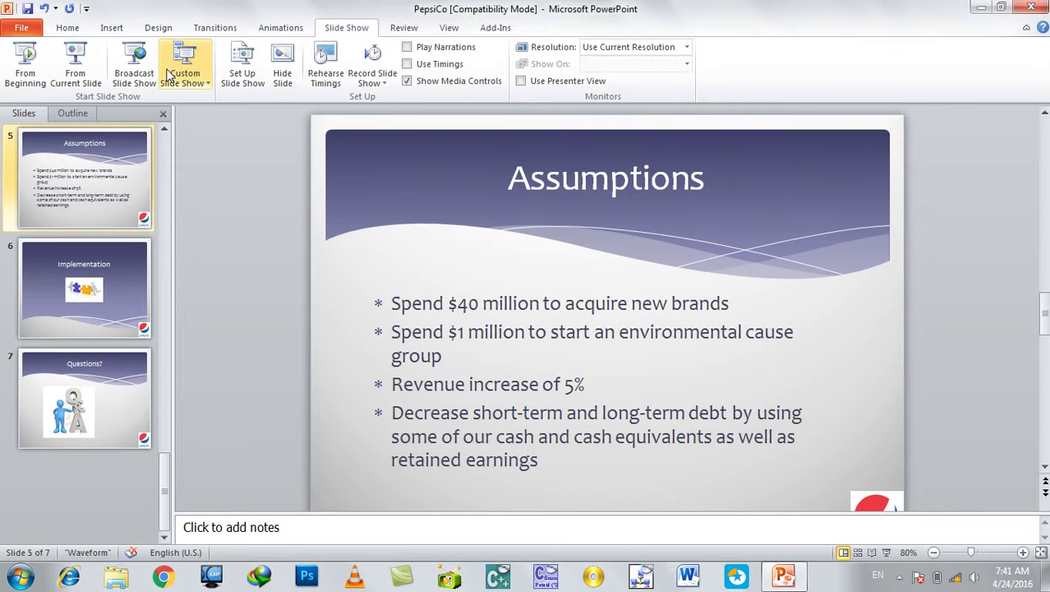
- Select the History slide in the thumbnail pane and delete the selected slides
left_click(184, 77)
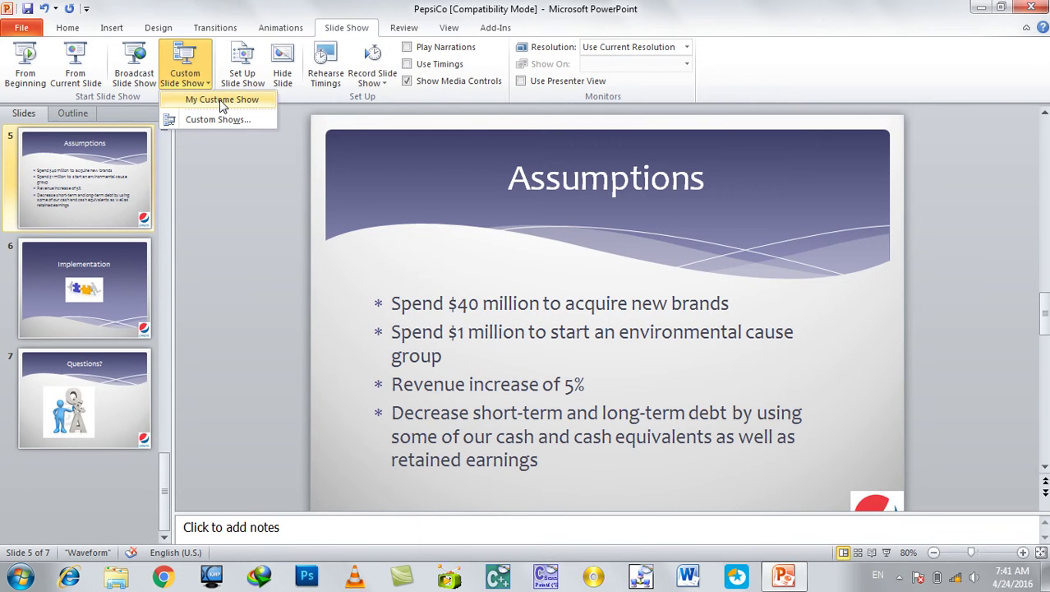
left_click(69, 360)
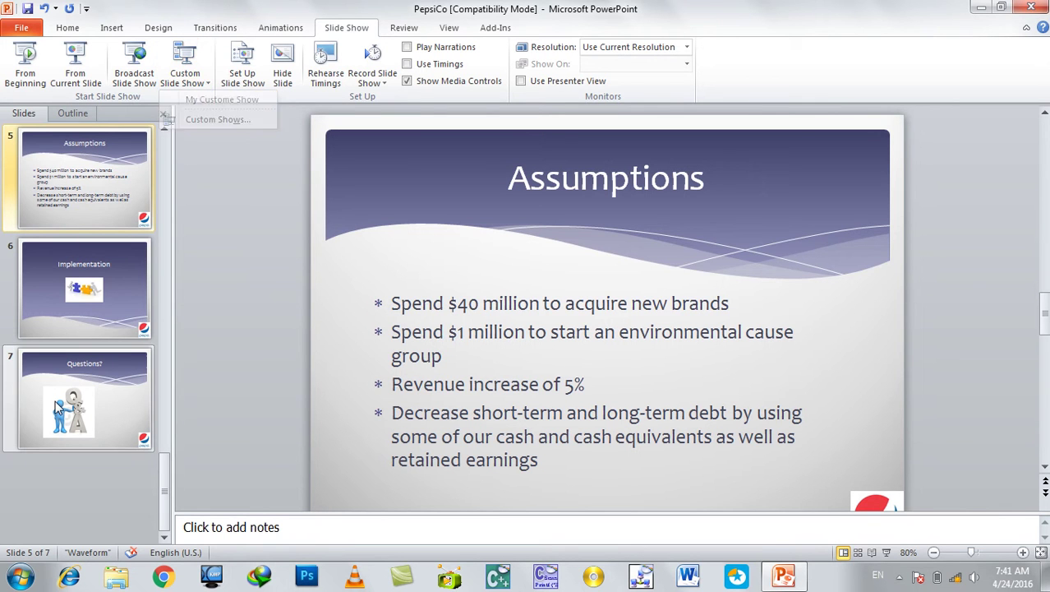
scroll(68, 352, "up", 5)
left_click(75, 339)
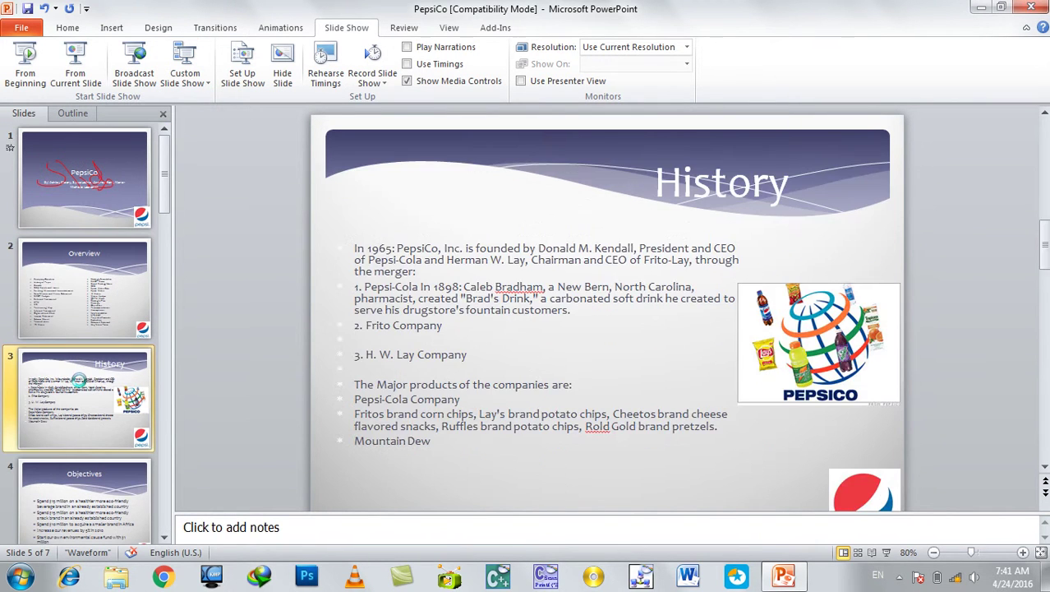
key("Delete")
key("Delete")
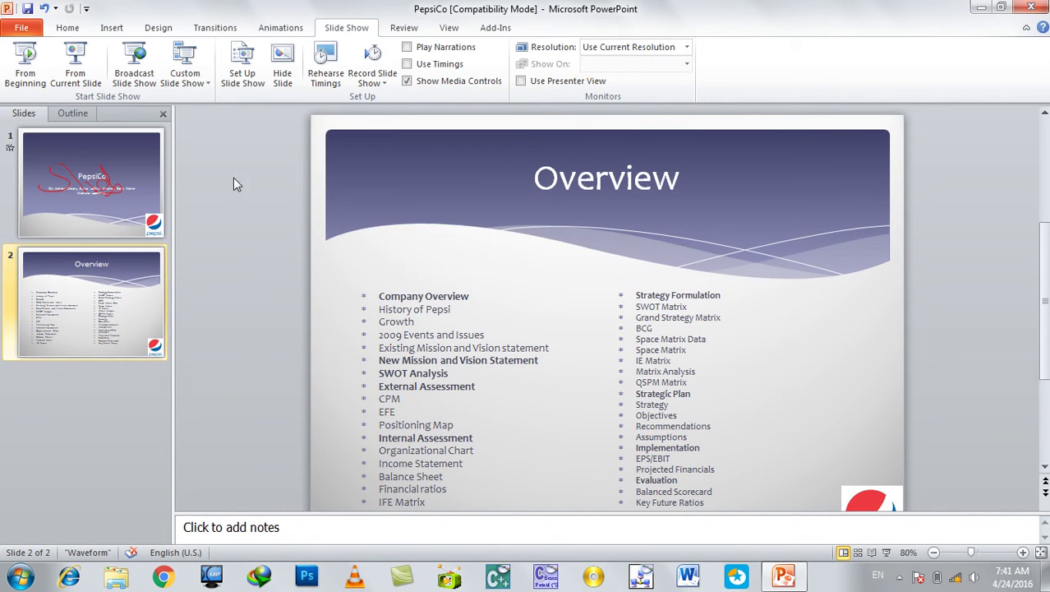
- Set the slide show to play My Custome Show, run it, then return to editing
left_click(242, 72)
left_click(575, 235)
left_click(582, 248)
left_click(580, 238)
left_click(580, 247)
left_click(593, 404)
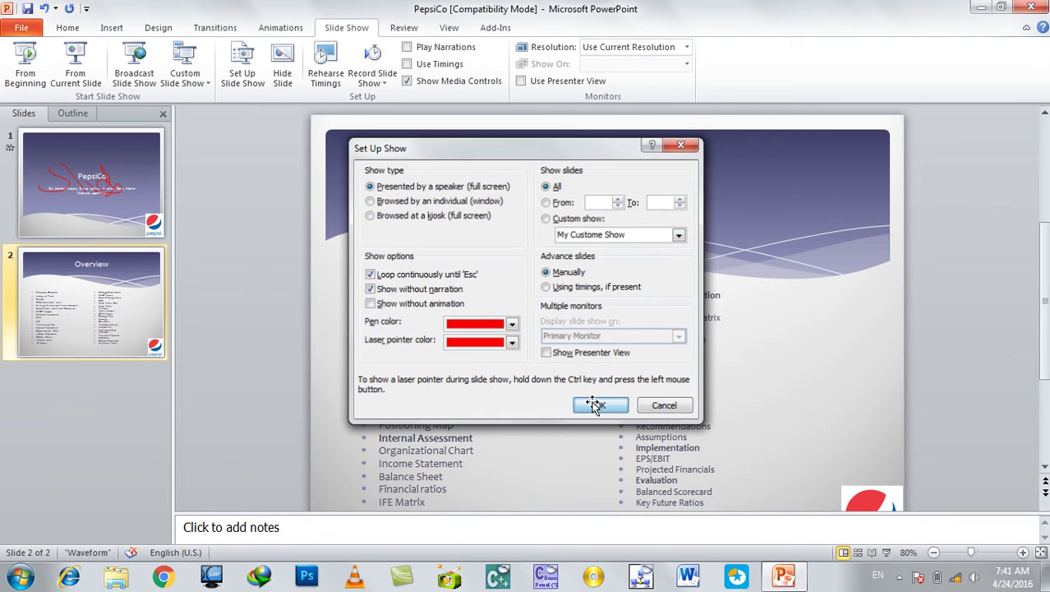
key("F5")
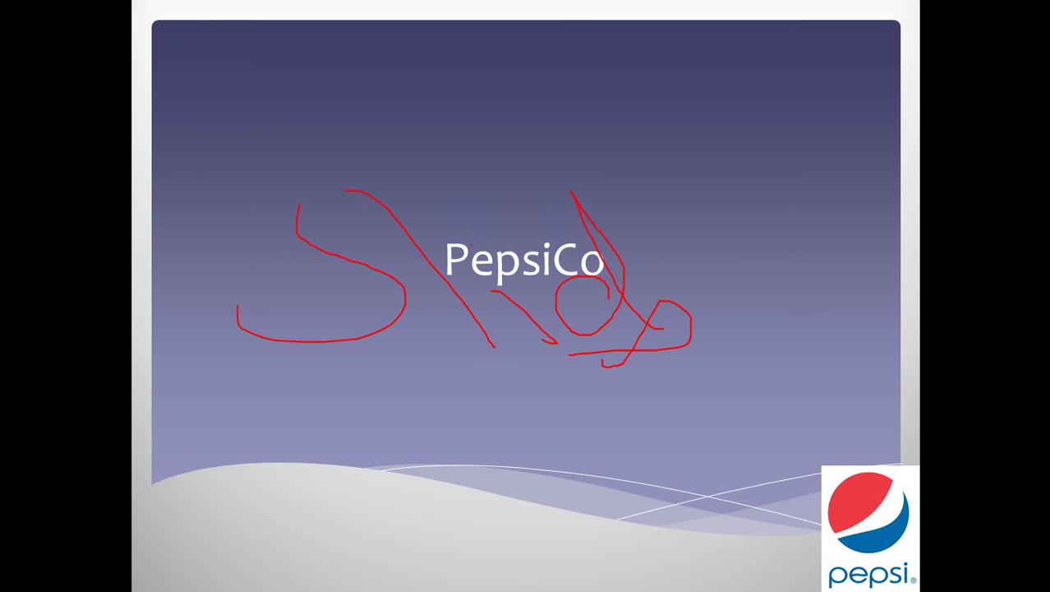
key("Escape")
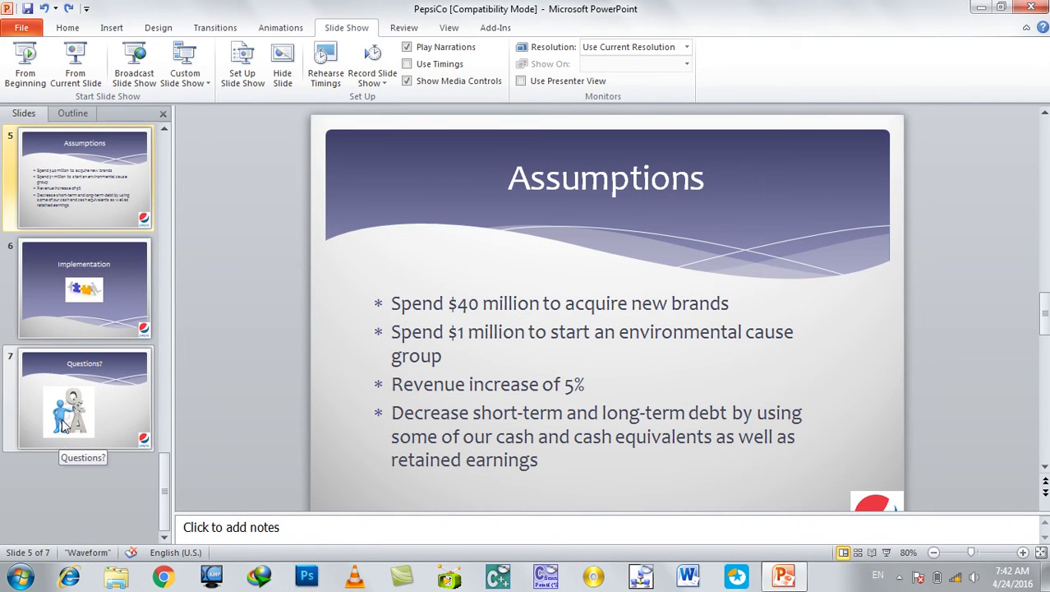
- Create a custom show named 'asad' containing only the PepsiCo and Overview slides
left_click(187, 82)
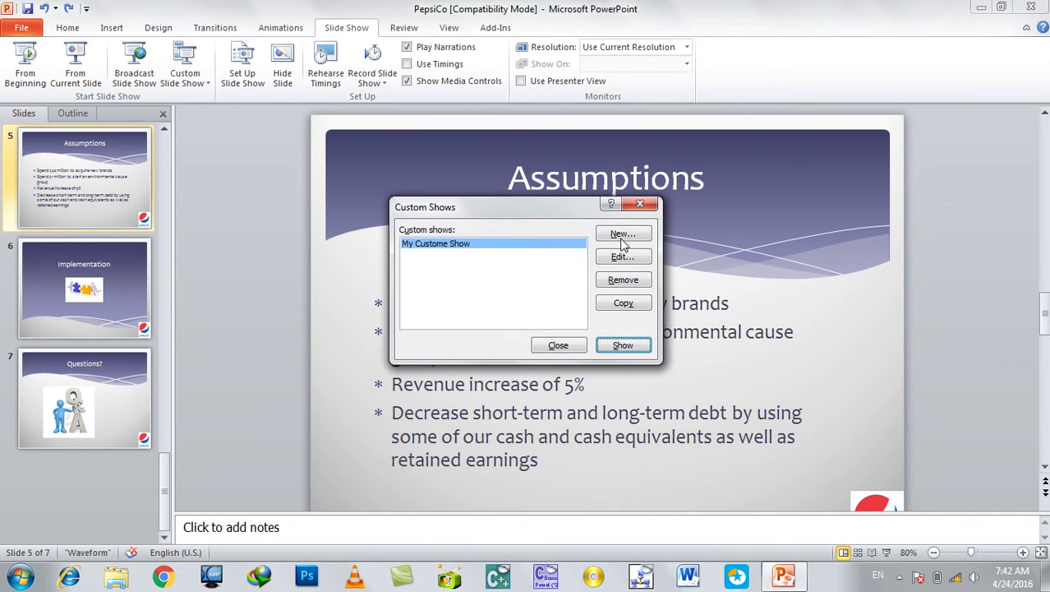
left_click(618, 234)
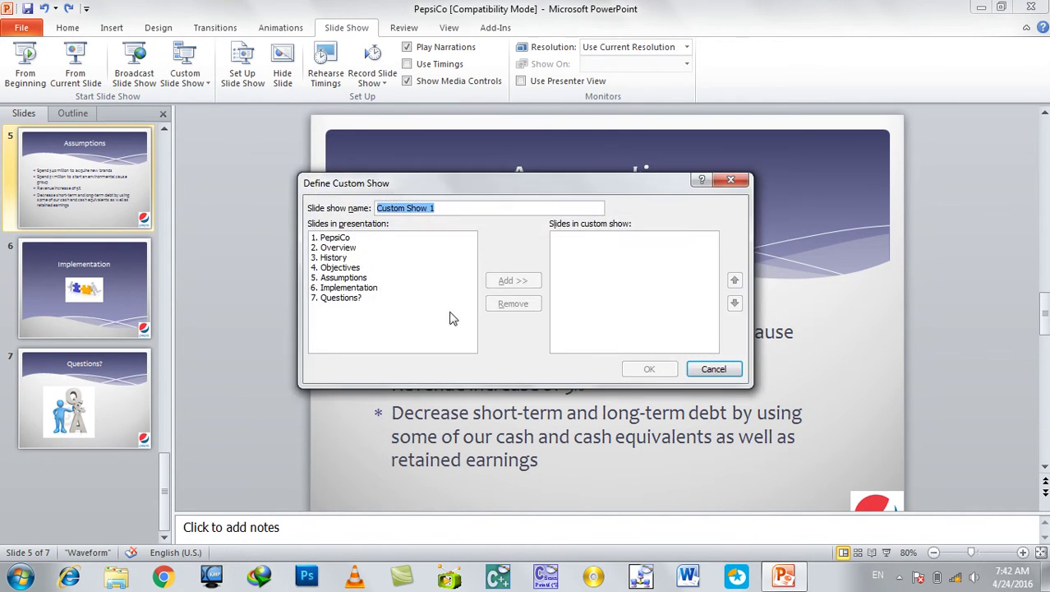
type("asad")
left_click(371, 238)
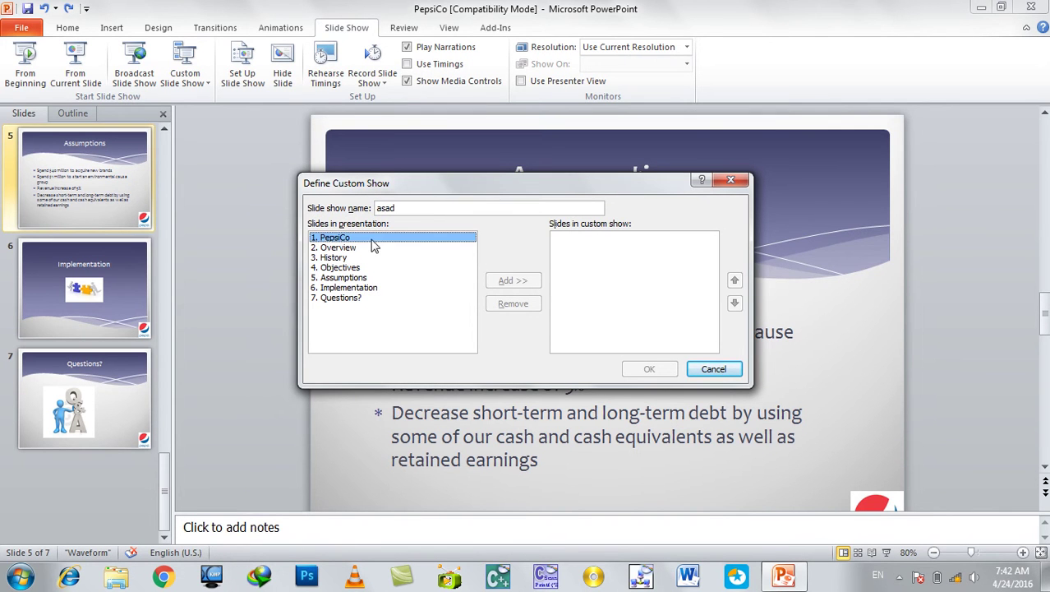
left_click(499, 284)
left_click(495, 284)
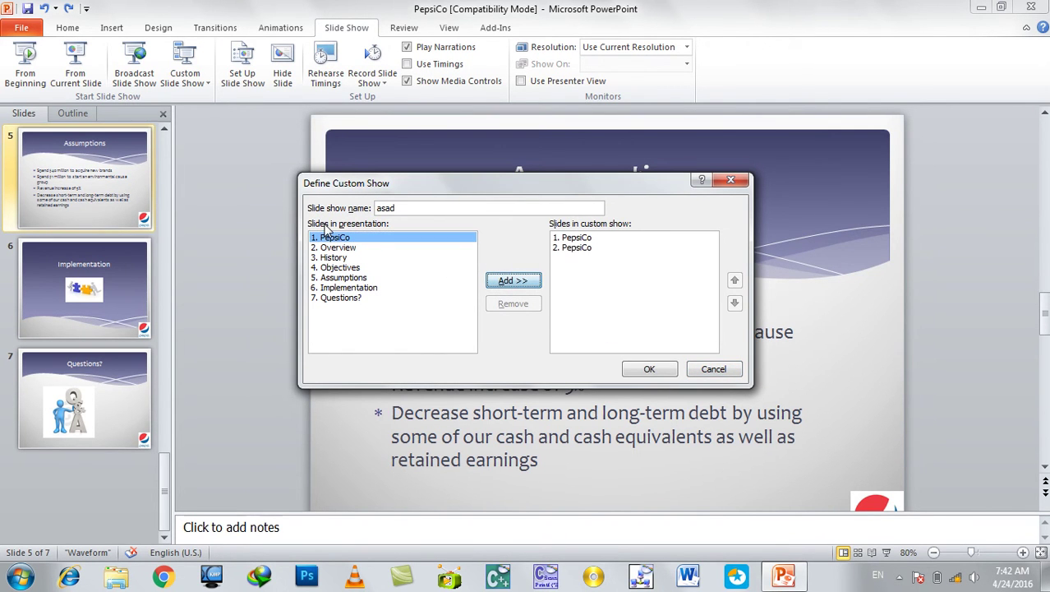
left_click(575, 247)
left_click(513, 303)
left_click(362, 248)
left_click(518, 286)
left_click(649, 369)
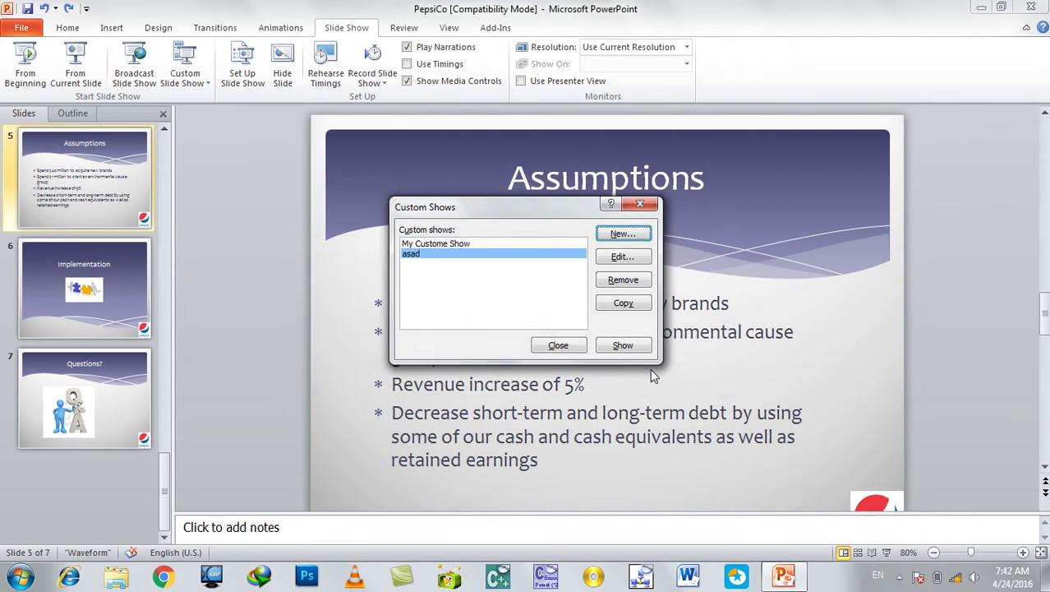
left_click(579, 345)
- Set the slide show to the 'asad' custom show and test it, PepsiCo then Overview
left_click(243, 67)
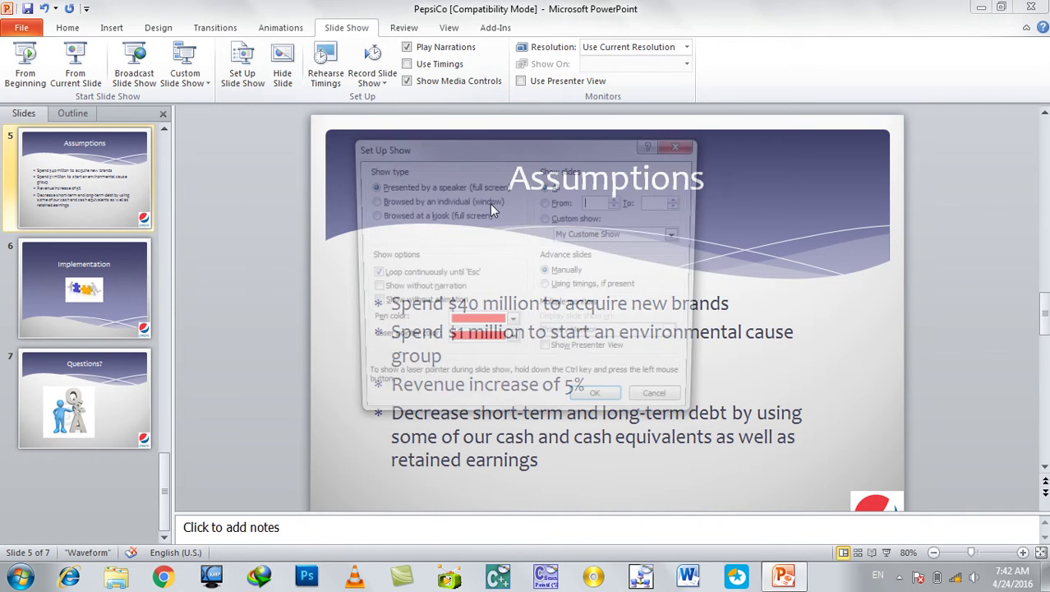
left_click(587, 236)
left_click(680, 235)
left_click(622, 260)
left_click(595, 408)
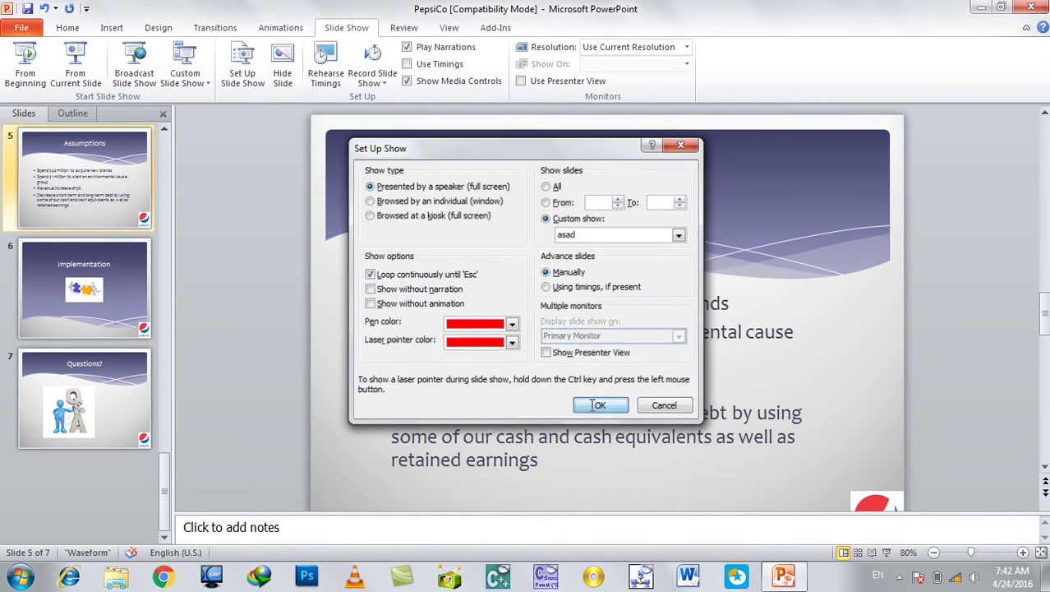
key("F5")
key("Right")
key("Left")
key("Right")
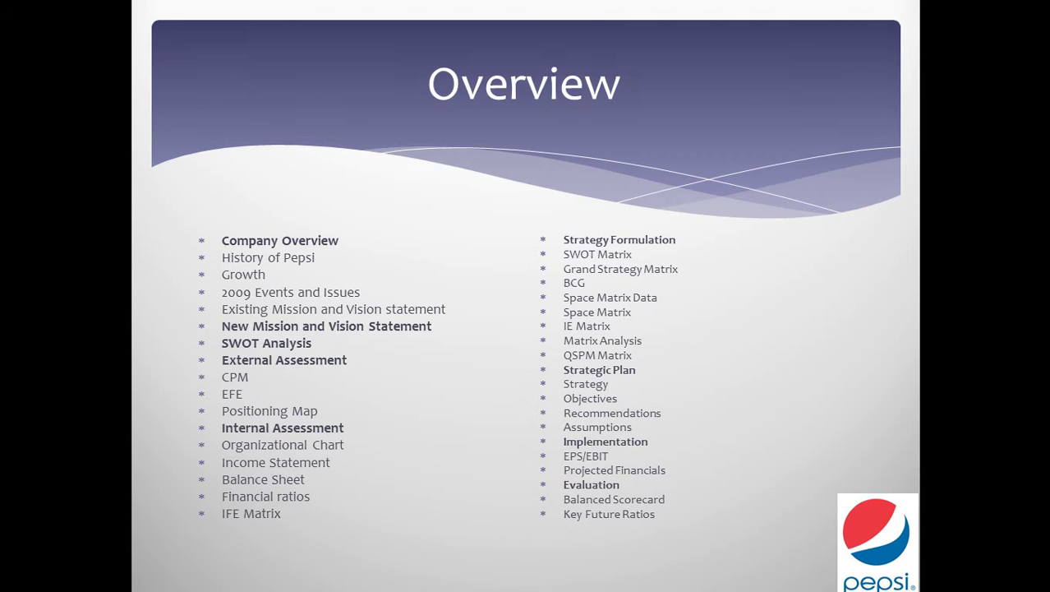
key("Escape")
- Switch the show back to all slides and run a quick test
left_click(244, 74)
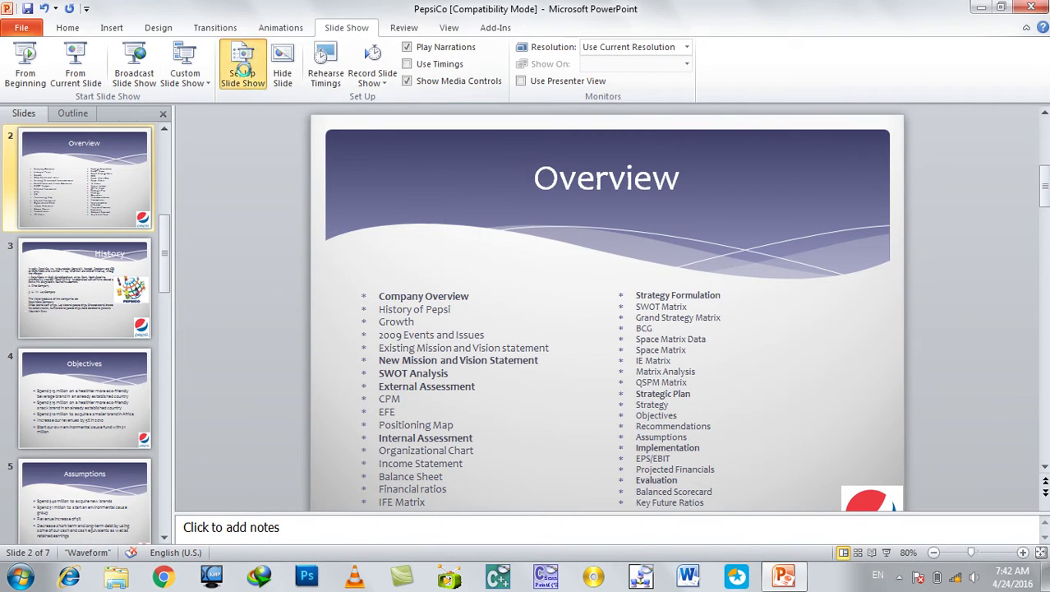
left_click(555, 186)
left_click(605, 405)
key("F5")
key("Right")
key("Right")
key("Right")
key("Right")
key("Escape")
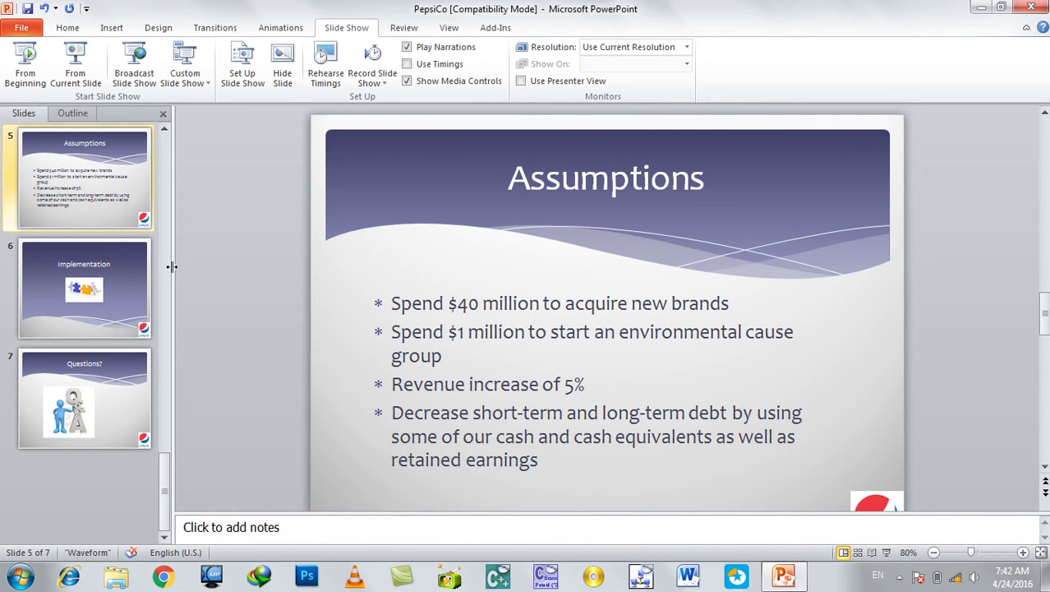
- Hide the Questions? slide and run the show to confirm it is skipped
left_click(51, 415)
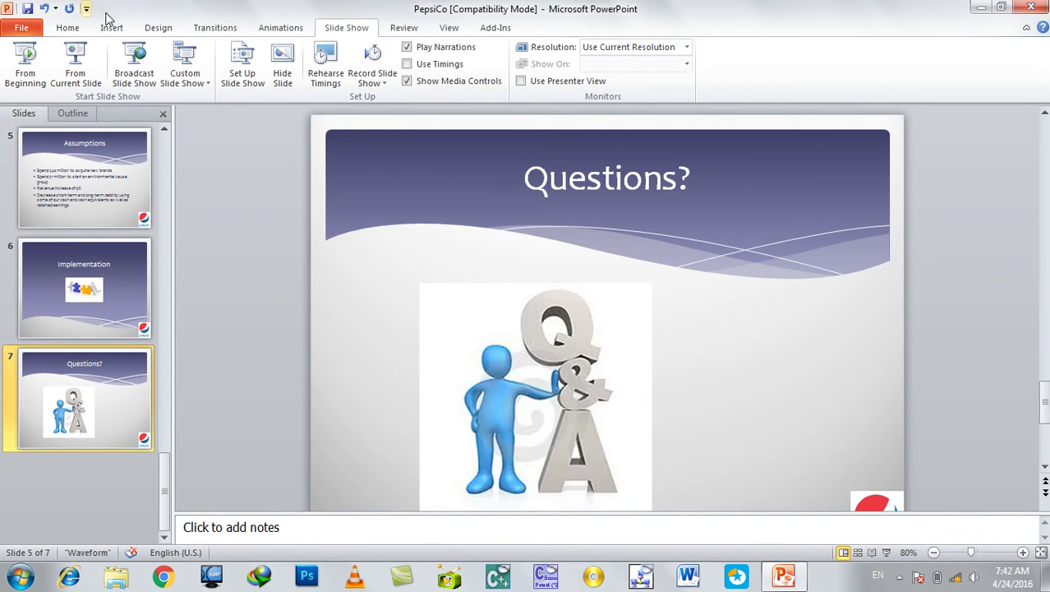
left_click(283, 67)
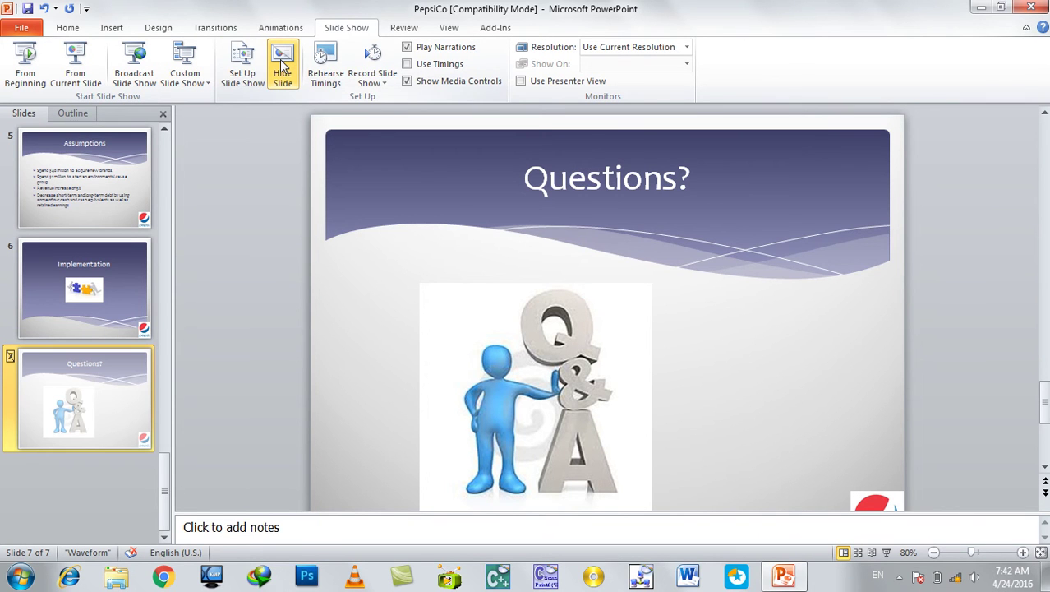
key("F5")
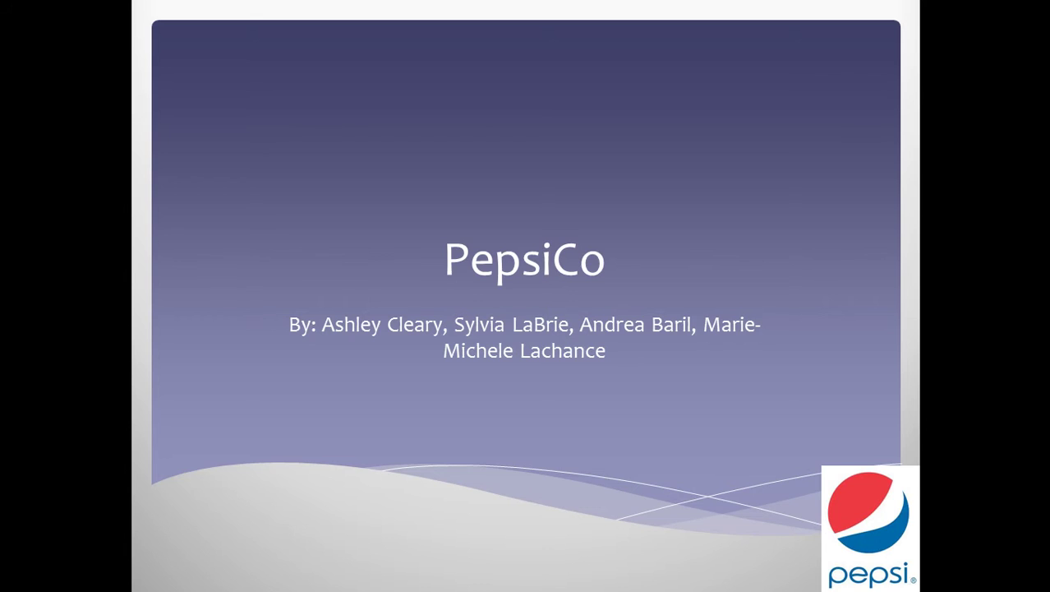
key("Right")
key("Right")
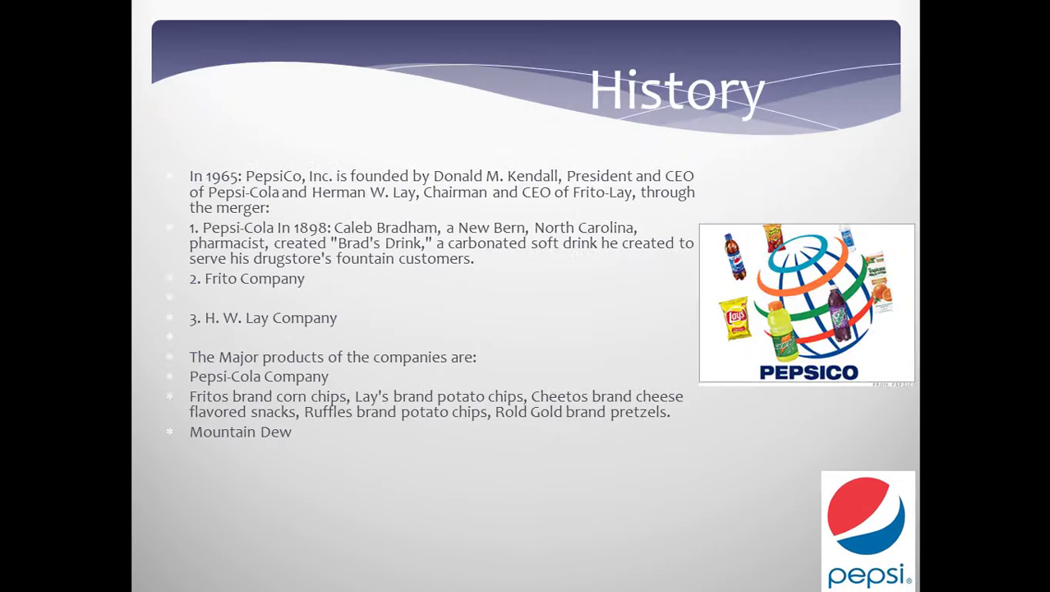
key("Right")
key("Right")
key("Right")
key("Right")
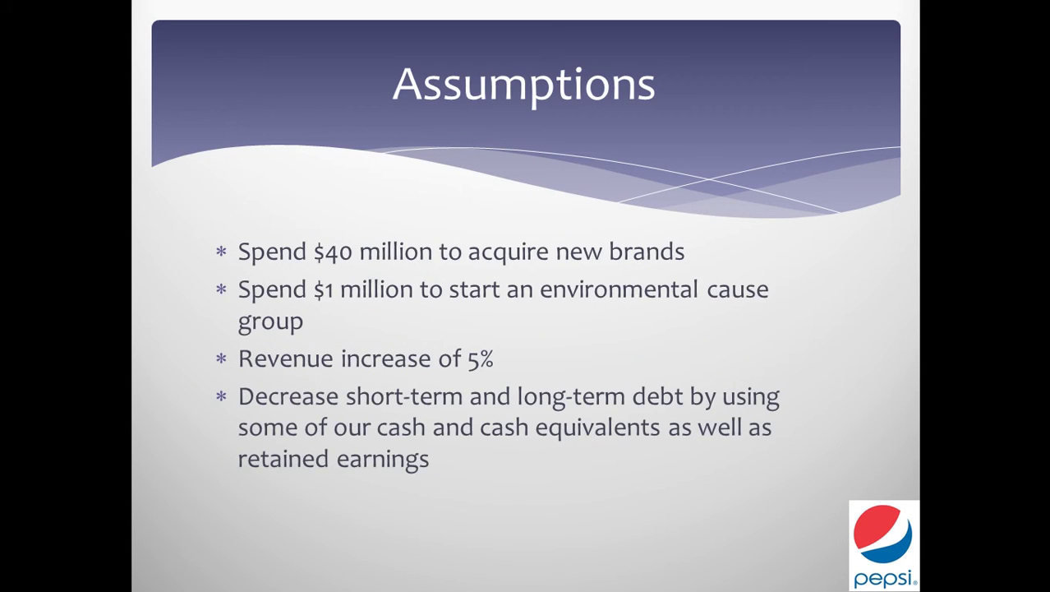
key("Right")
key("Home")
key("Right")
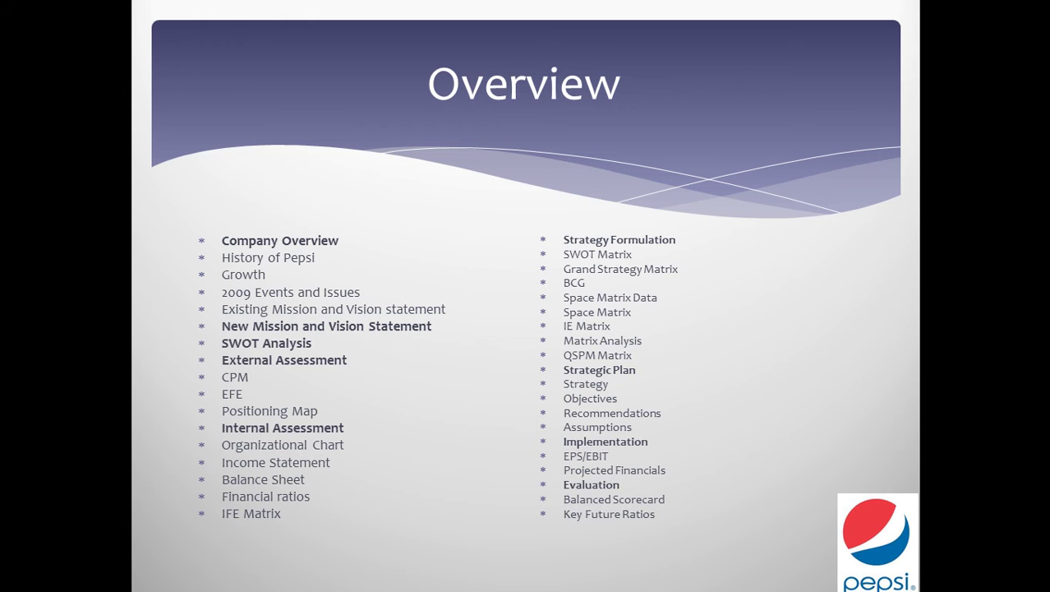
key("Escape")
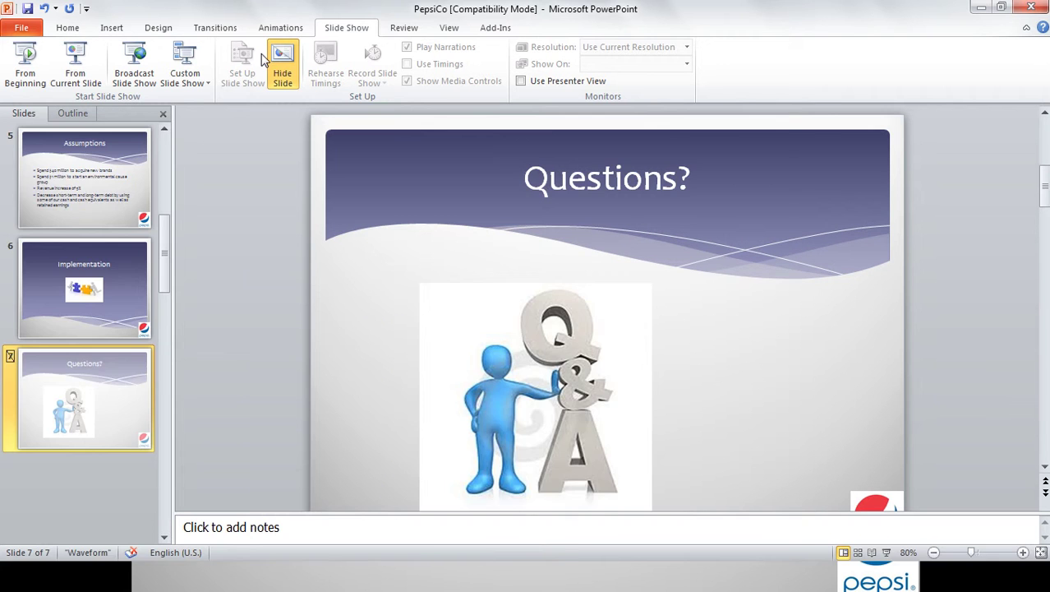
- Unhide the Questions? slide and start the show again from the beginning
scroll(96, 370, "down", 3)
left_click(96, 369)
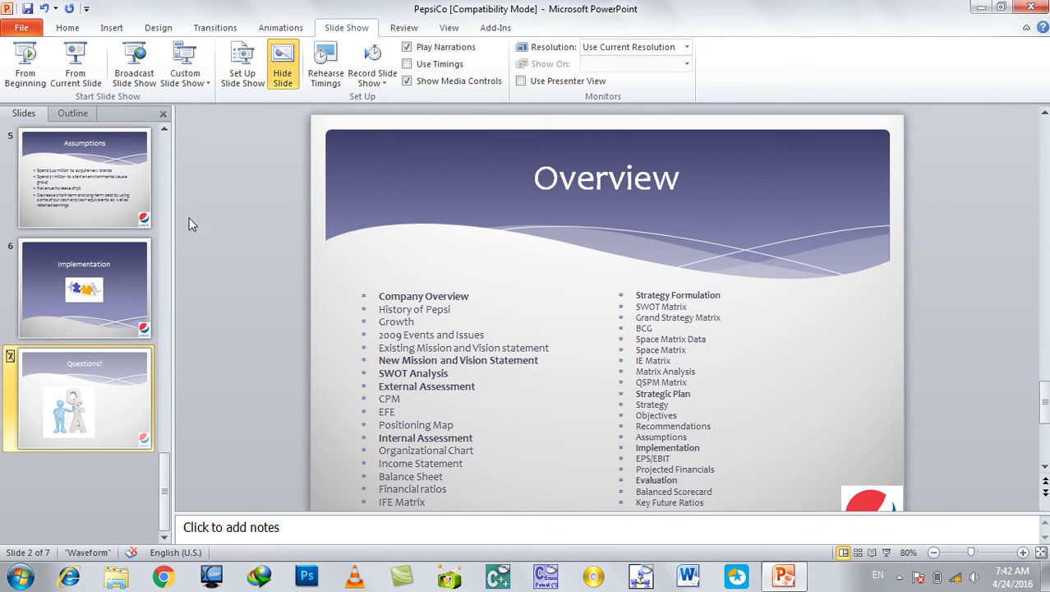
left_click(282, 66)
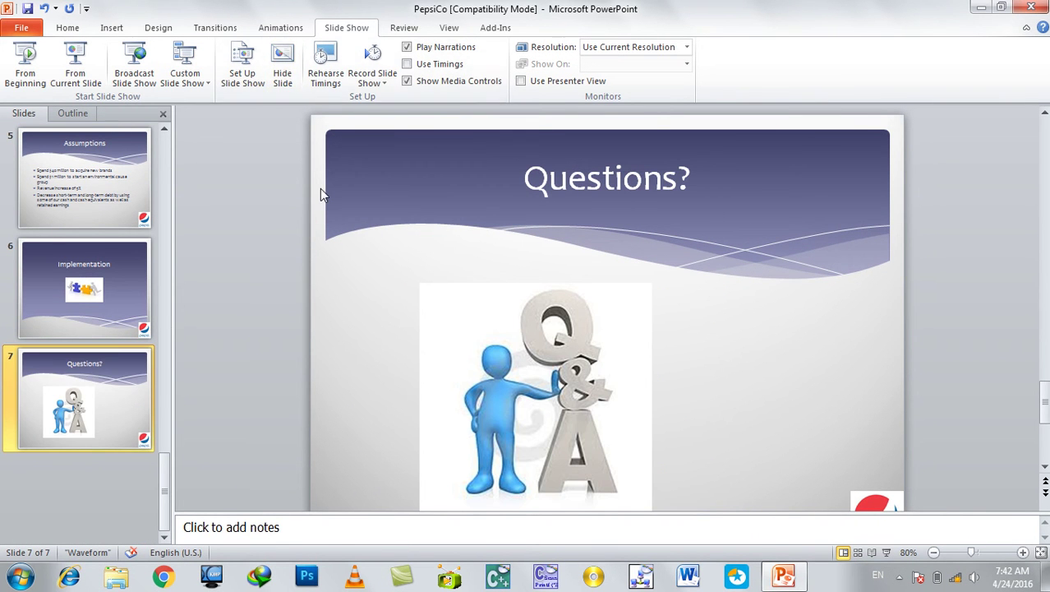
key("F5")
key("Right")
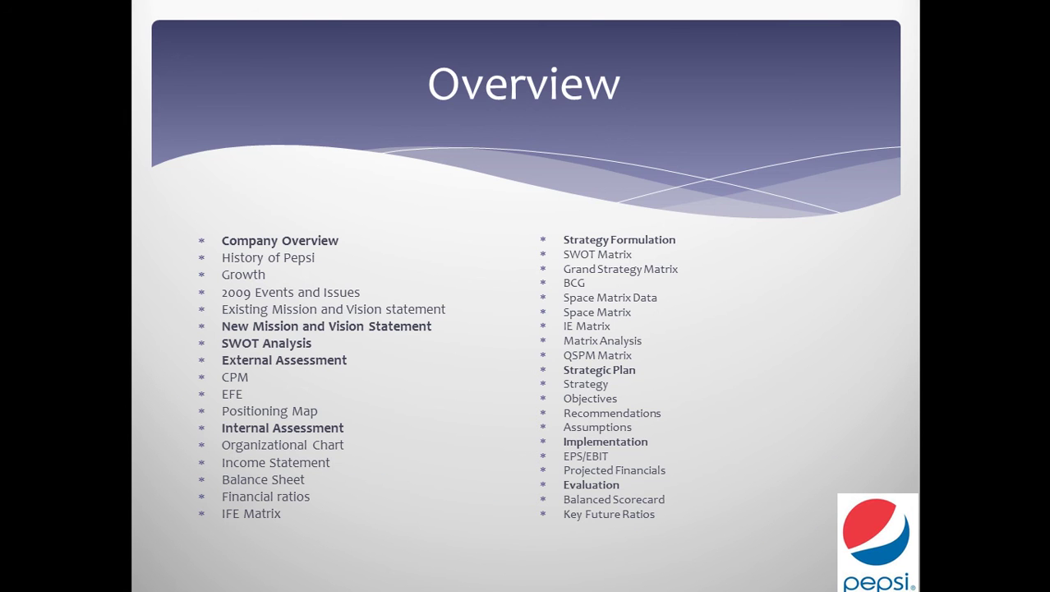
key("Right")
key("Right")
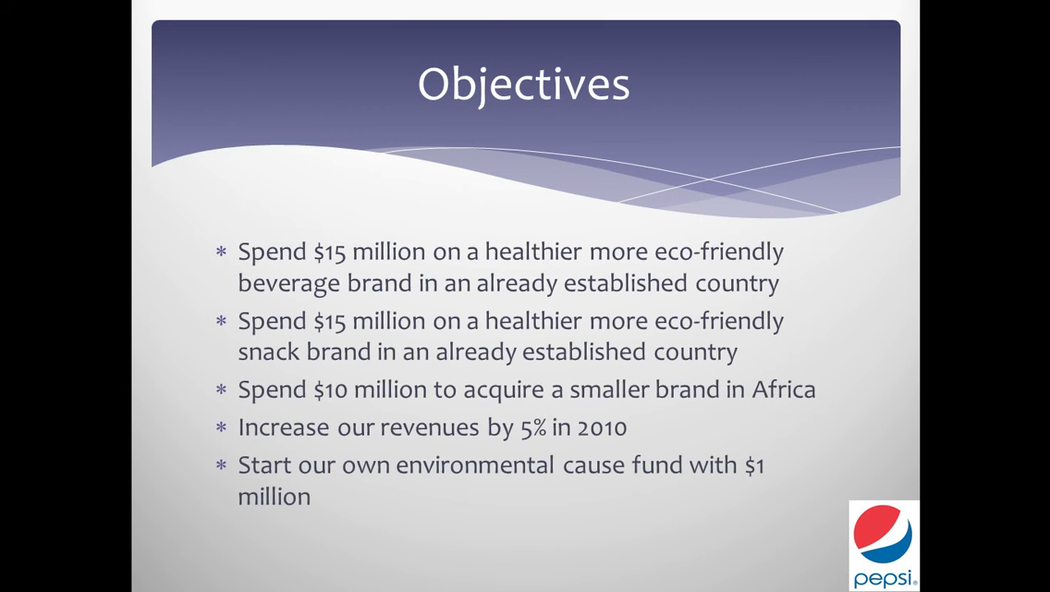